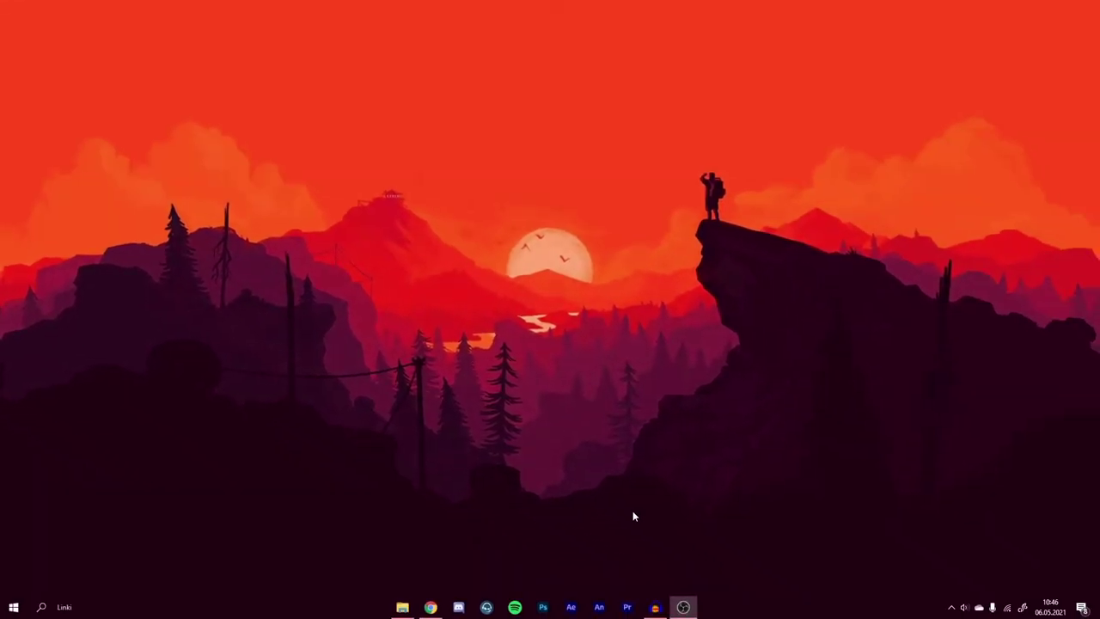
Bring back the Video Copilot Saber post in Chrome and scroll to its download buttons and back.
{"action": "left_click", "coordinate": [431, 607]}
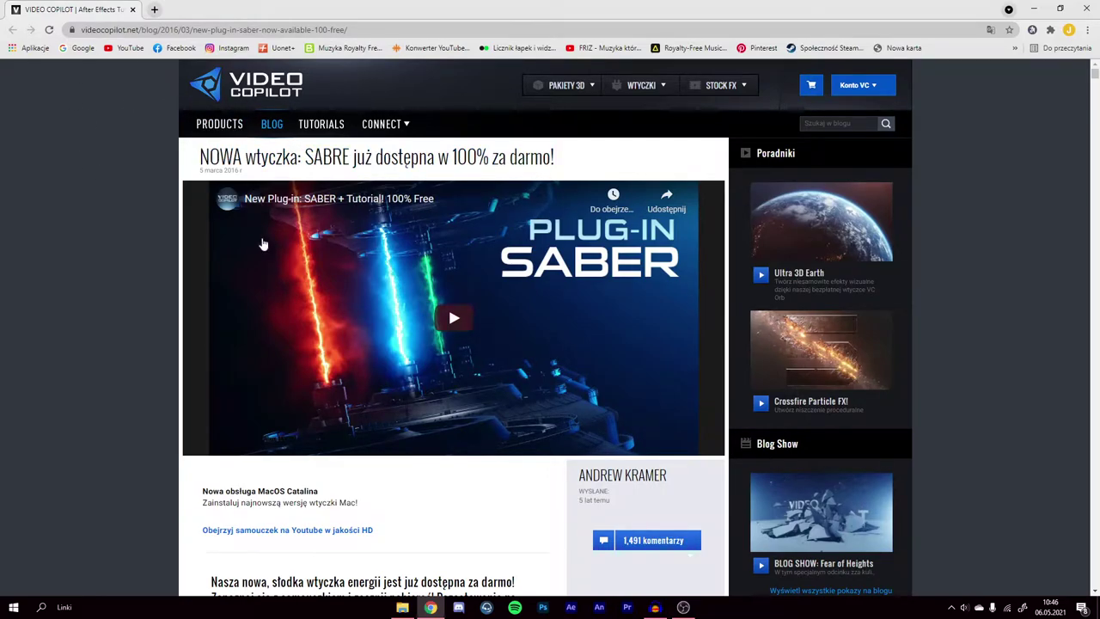
{"action": "scroll", "coordinate": [283, 371], "scroll_direction": "down", "scroll_amount": 5}
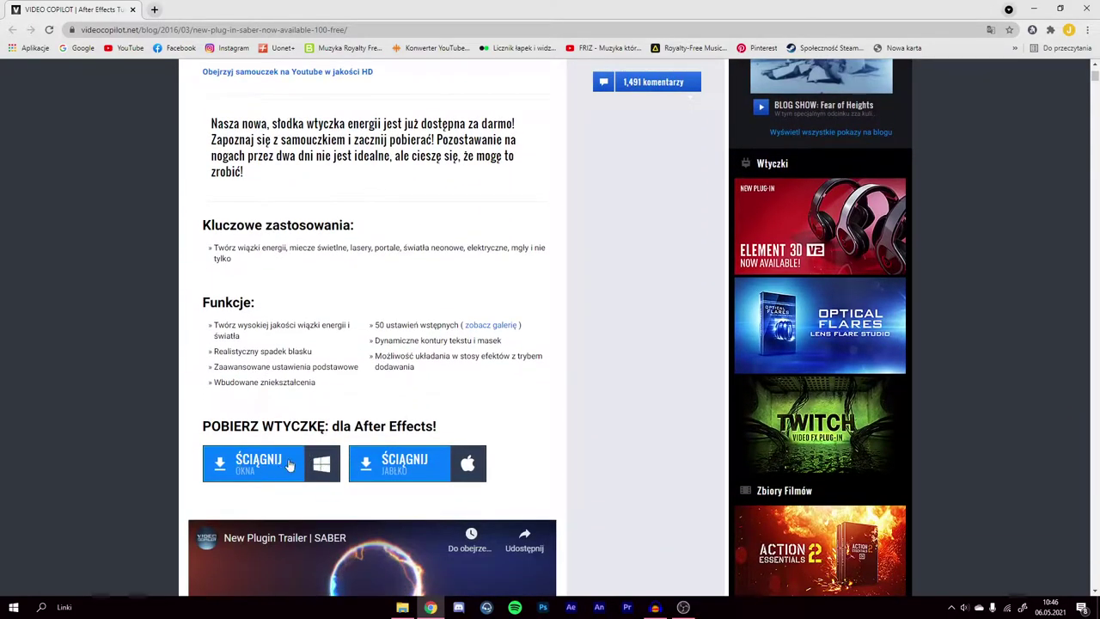
{"action": "scroll", "coordinate": [391, 440], "scroll_direction": "up", "scroll_amount": 3}
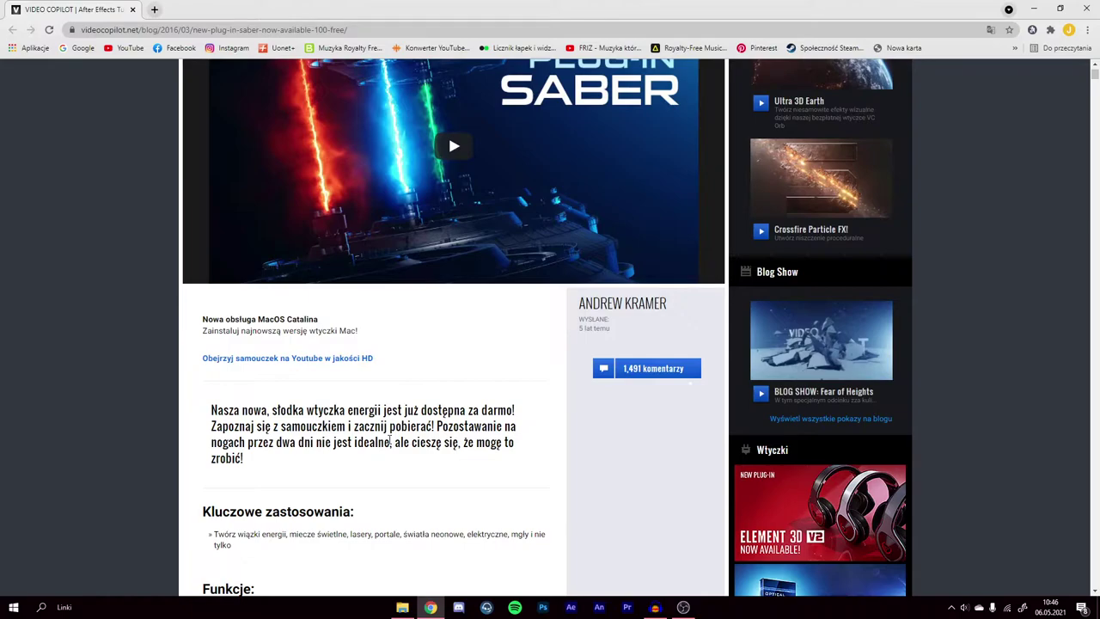
{"action": "scroll", "coordinate": [390, 439], "scroll_direction": "up", "scroll_amount": 2}
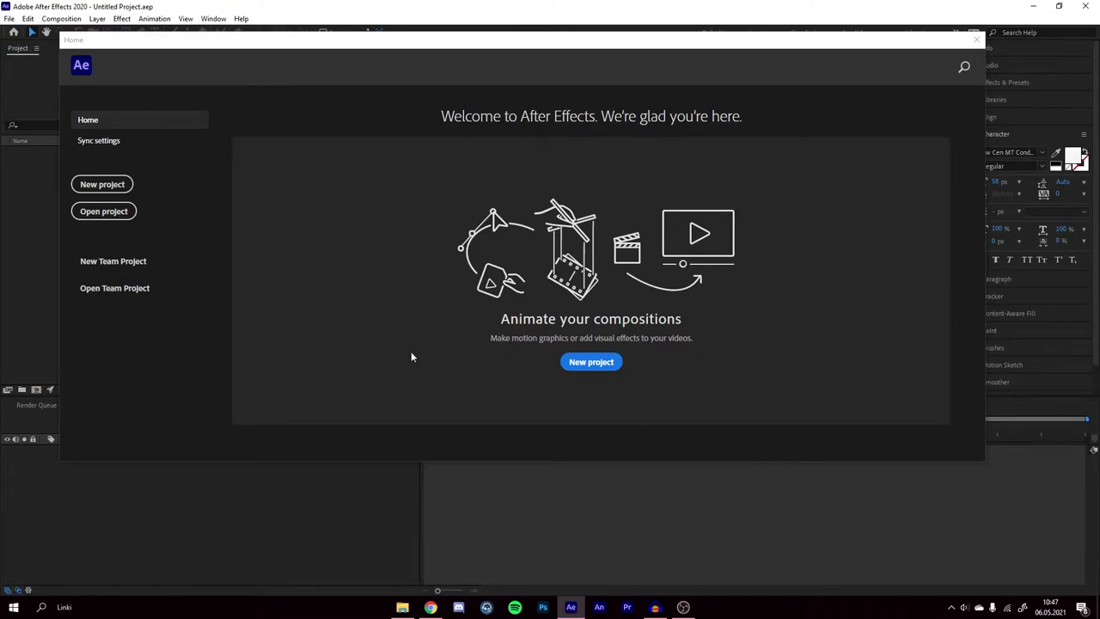
Start a new project with a 1920×1080, 60 fps, 10-second composition named 'Outro'.
{"action": "left_click", "coordinate": [107, 184]}
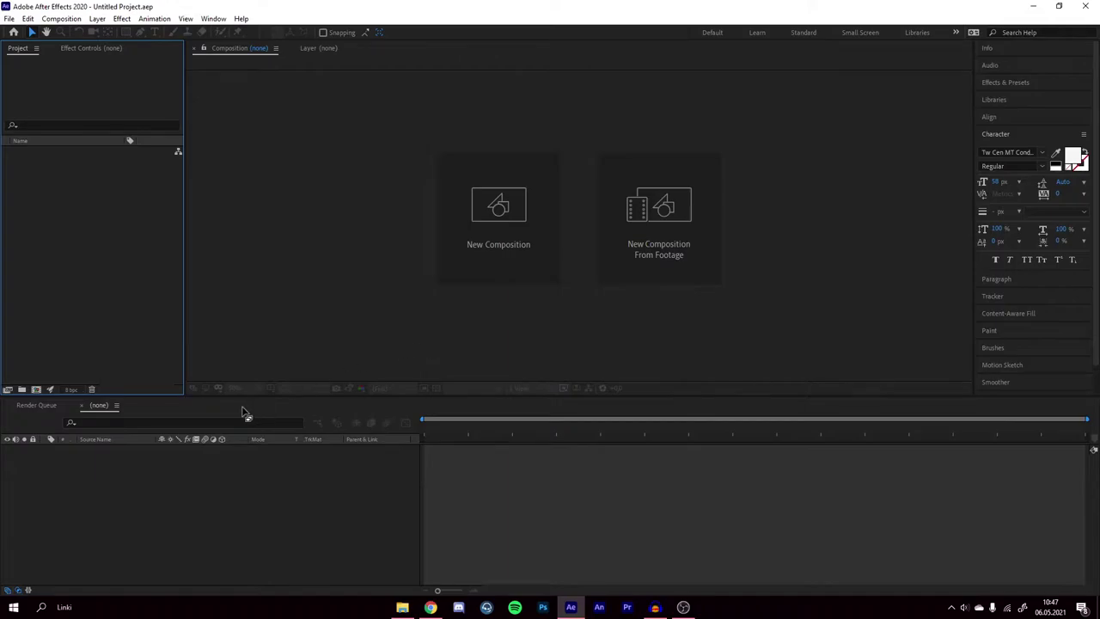
{"action": "left_click", "coordinate": [504, 270]}
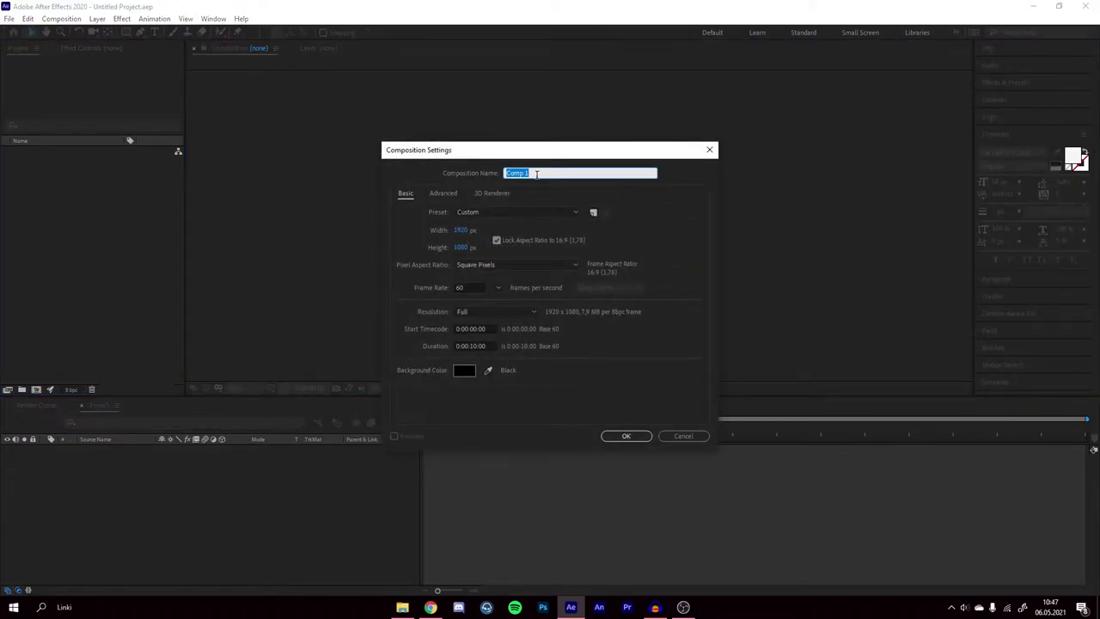
{"action": "type", "text": "Outro"}
Create the Outro composition and compare its transparent and black backgrounds.
{"action": "left_click", "coordinate": [637, 436]}
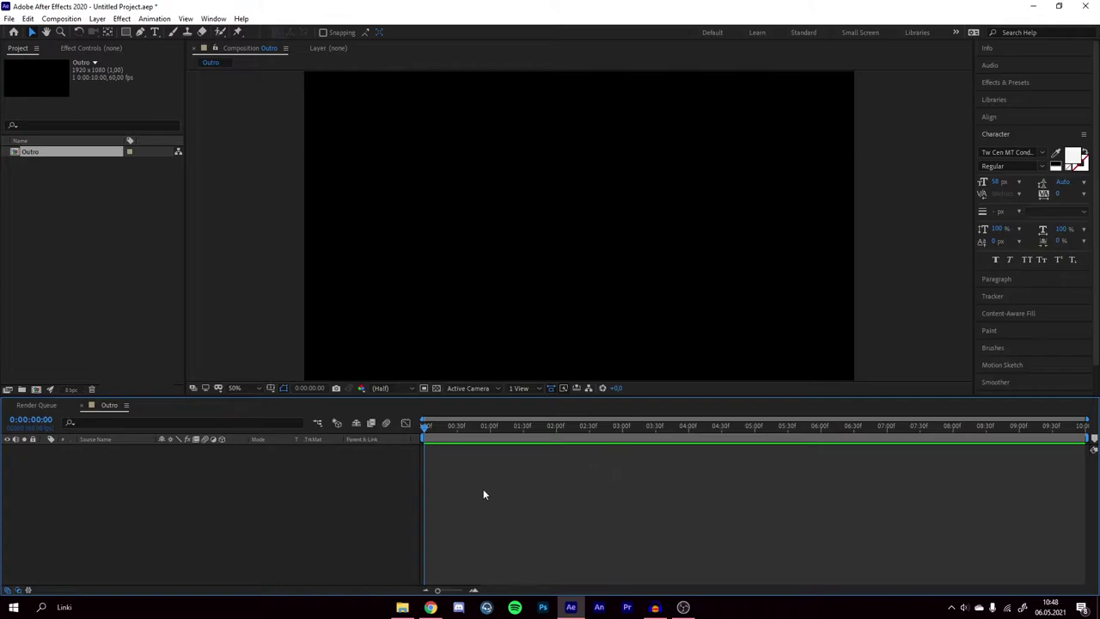
{"action": "left_click", "coordinate": [435, 387]}
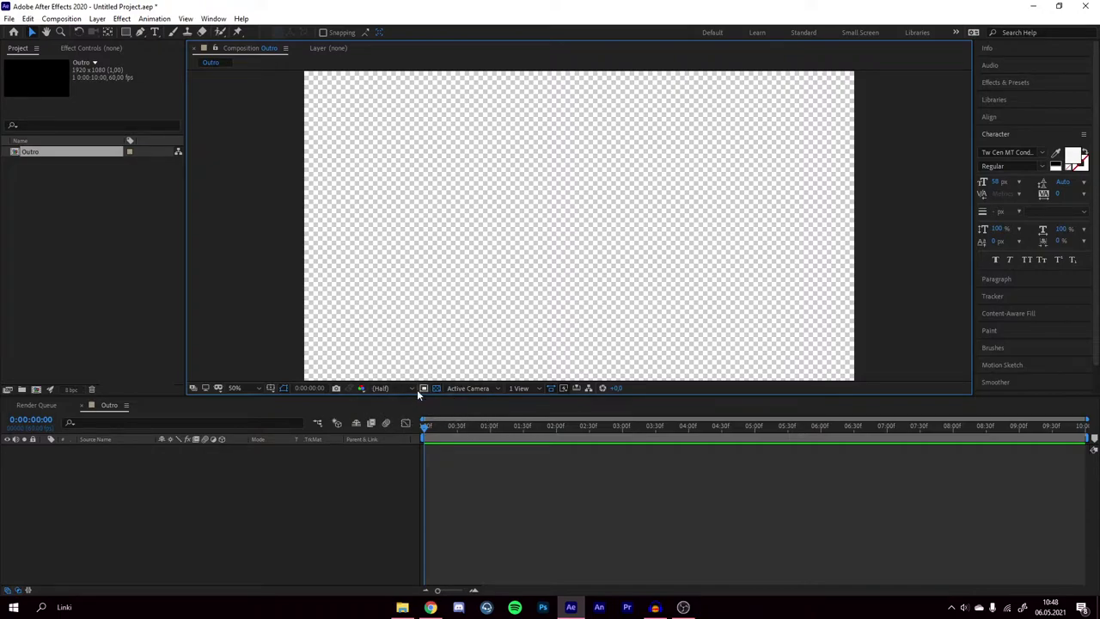
{"action": "left_click", "coordinate": [437, 389]}
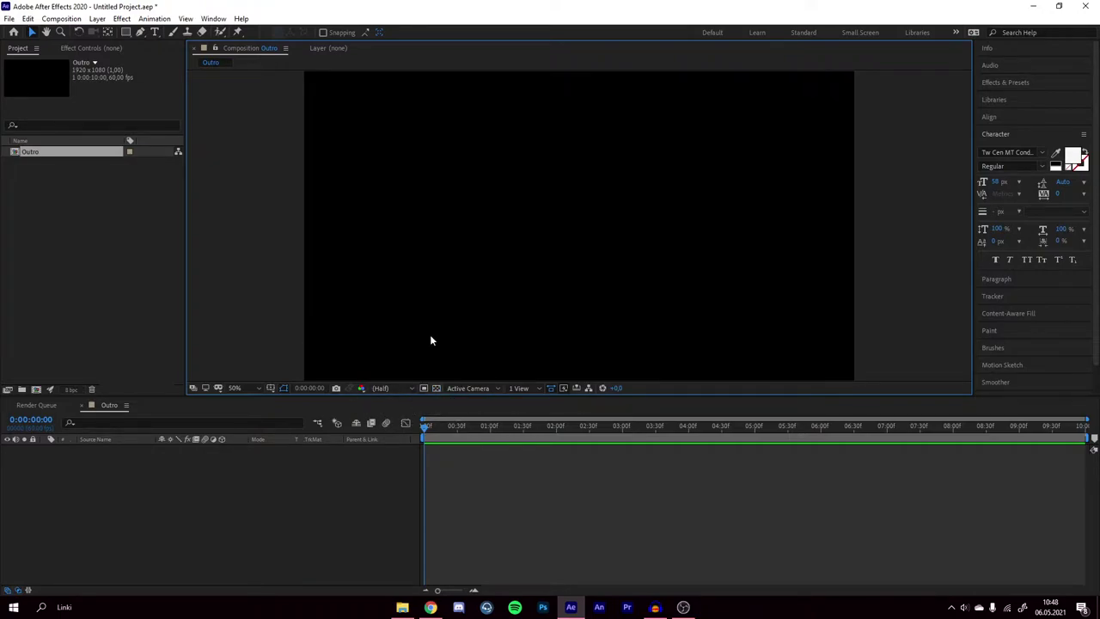
{"action": "left_click", "coordinate": [436, 388]}
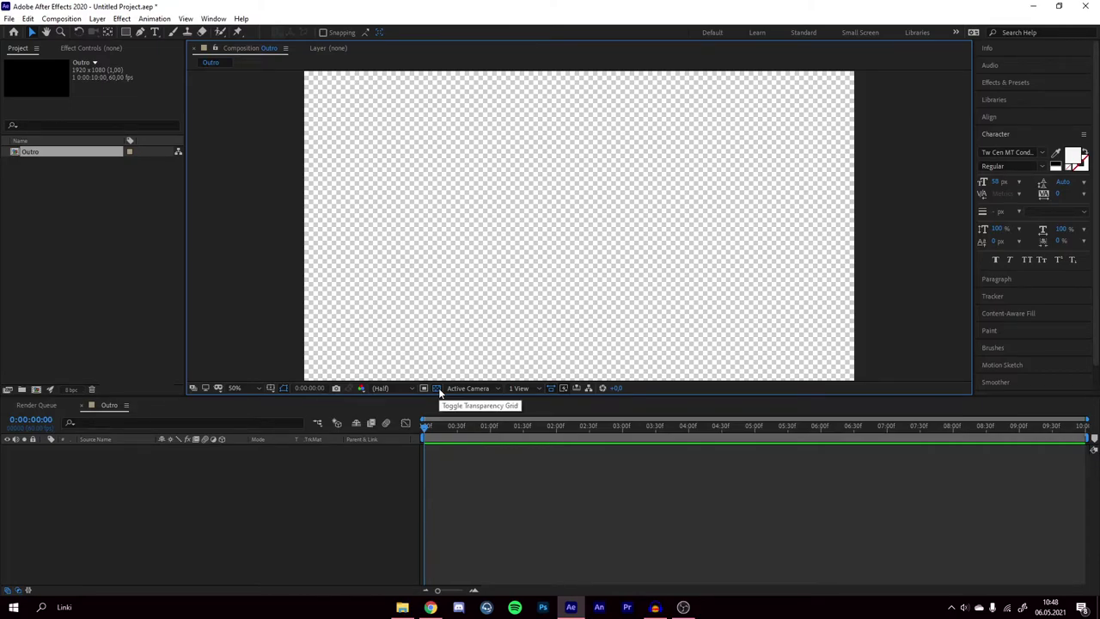
{"action": "left_click", "coordinate": [436, 388]}
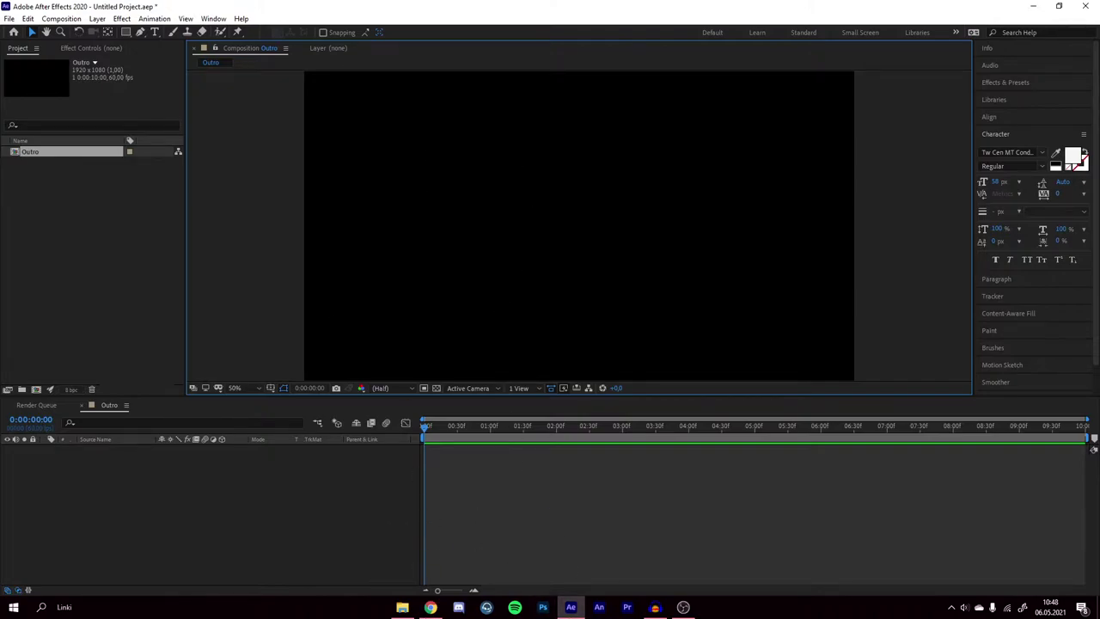
{"action": "left_click", "coordinate": [401, 608]}
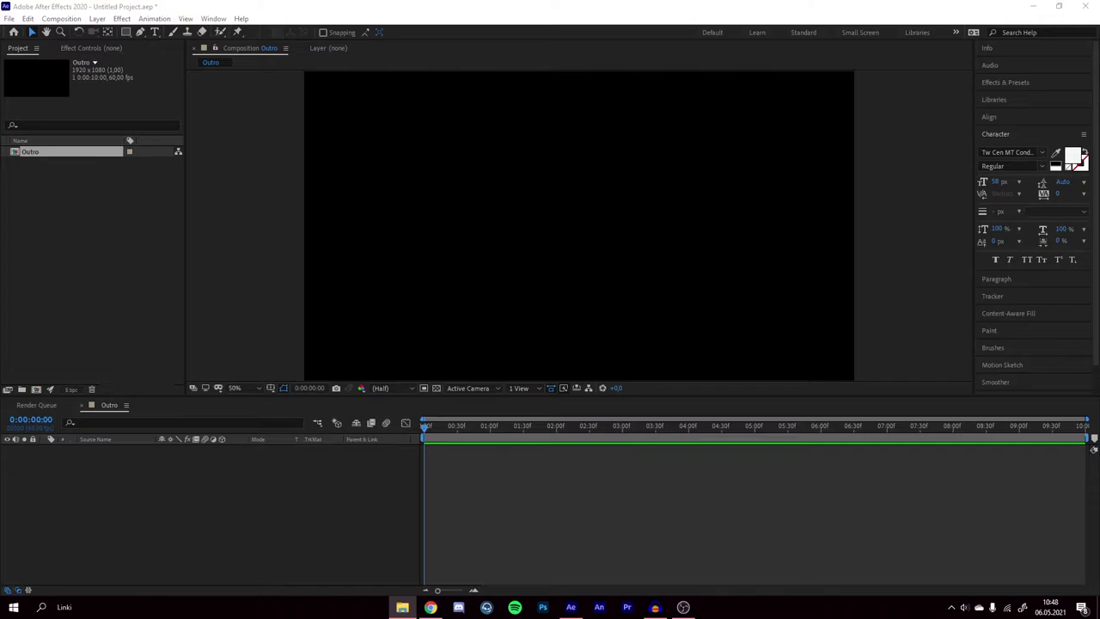
Add Template.png as a layer in Outro and reveal its dashed frames and circle over transparency.
{"action": "left_click_drag", "start_coordinate": [127, 440], "coordinate": [471, 261]}
{"action": "left_click", "coordinate": [513, 337]}
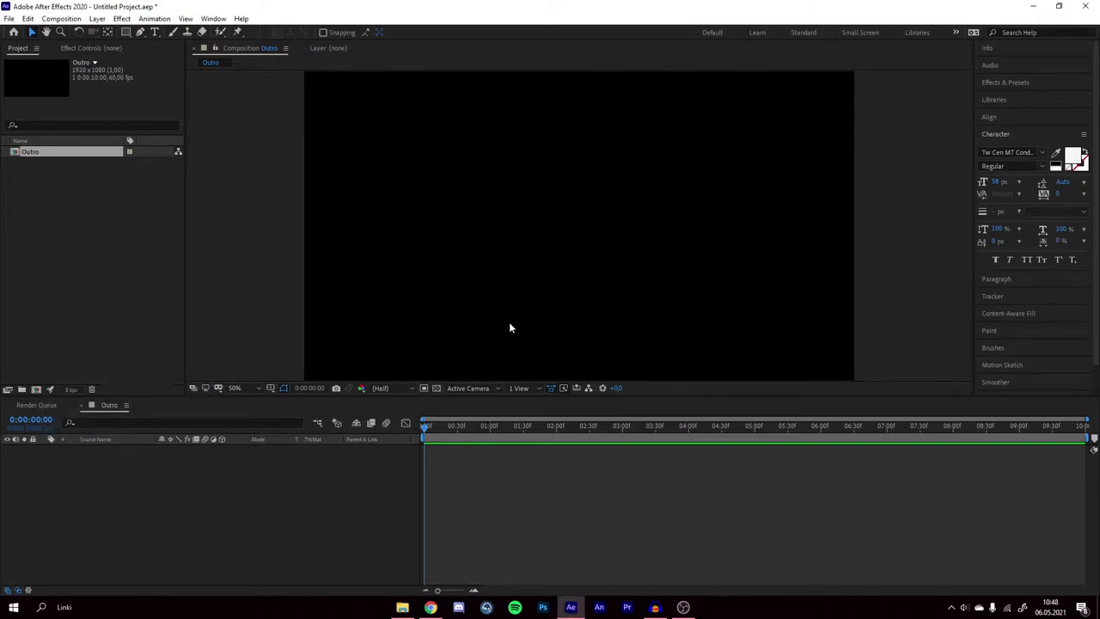
{"action": "left_click_drag", "start_coordinate": [79, 417], "coordinate": [449, 260]}
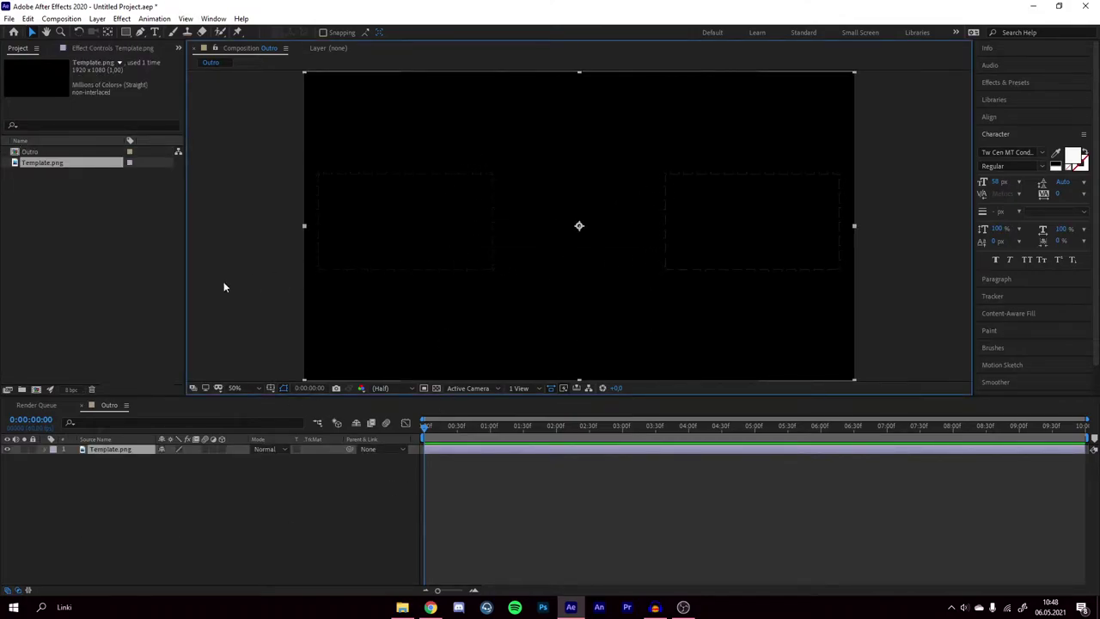
{"action": "left_click", "coordinate": [436, 388]}
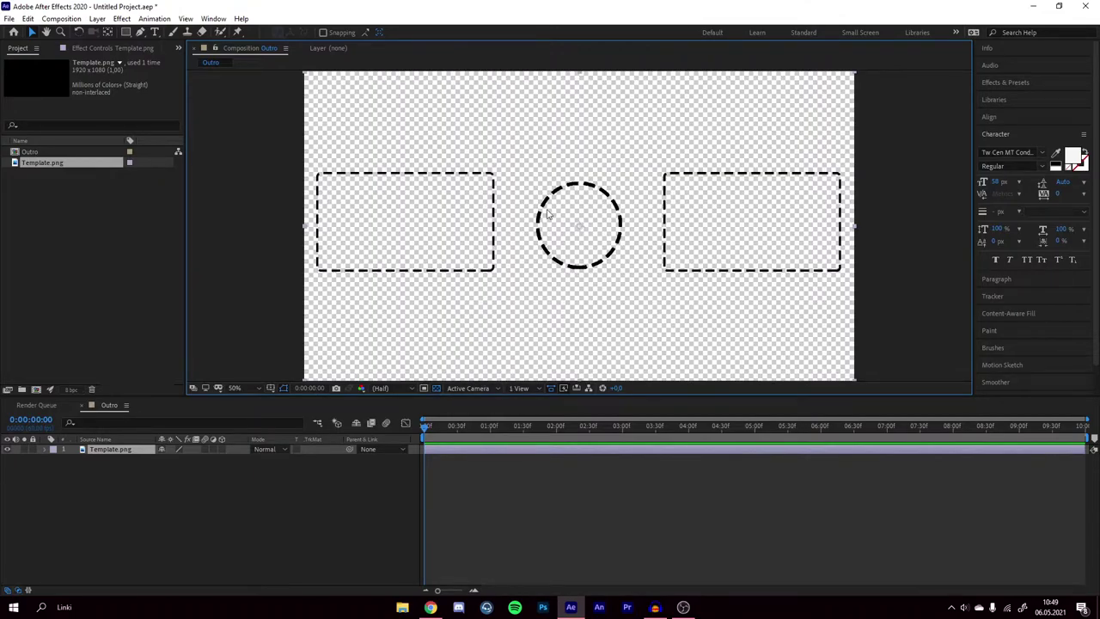
{"action": "left_click", "coordinate": [436, 388]}
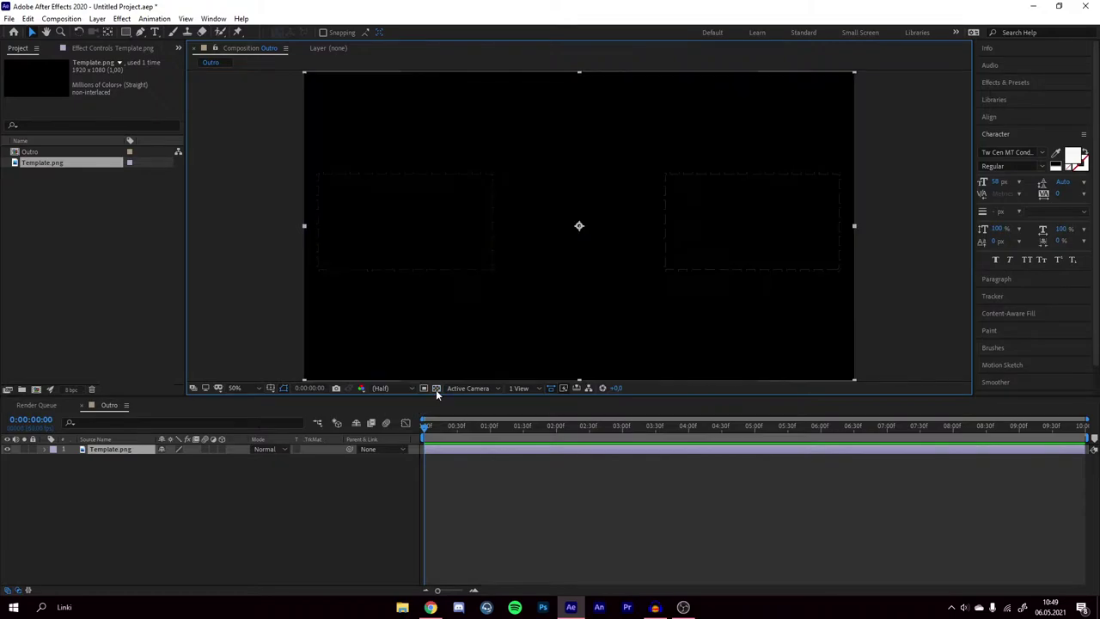
{"action": "left_click", "coordinate": [435, 388]}
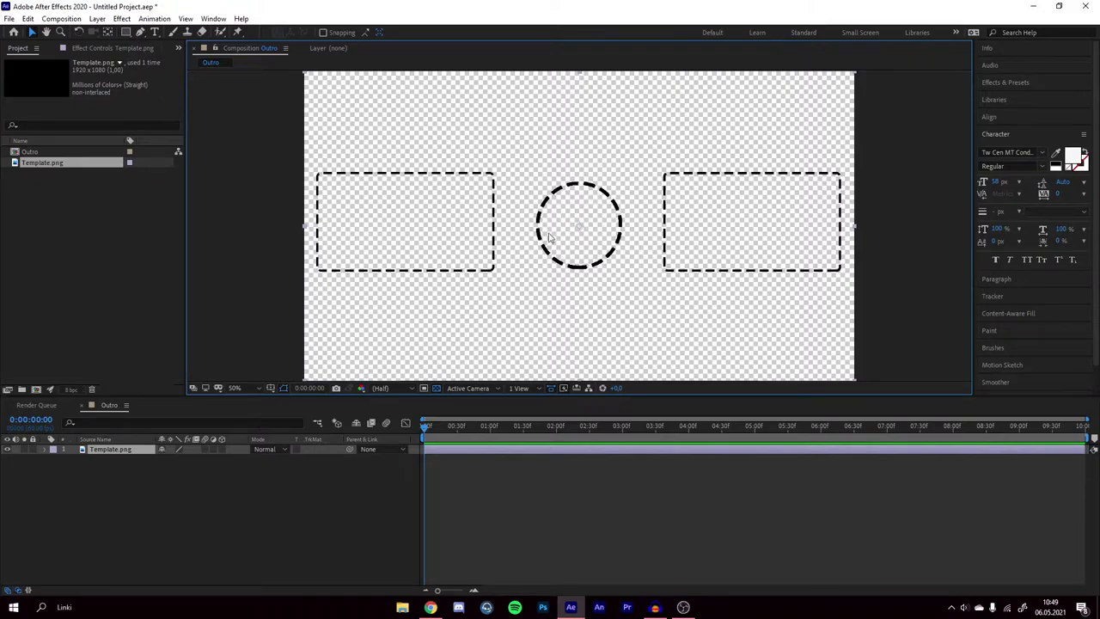
Search Effects & Presets for 'saber' to find the Saber effect.
{"action": "left_click", "coordinate": [995, 83]}
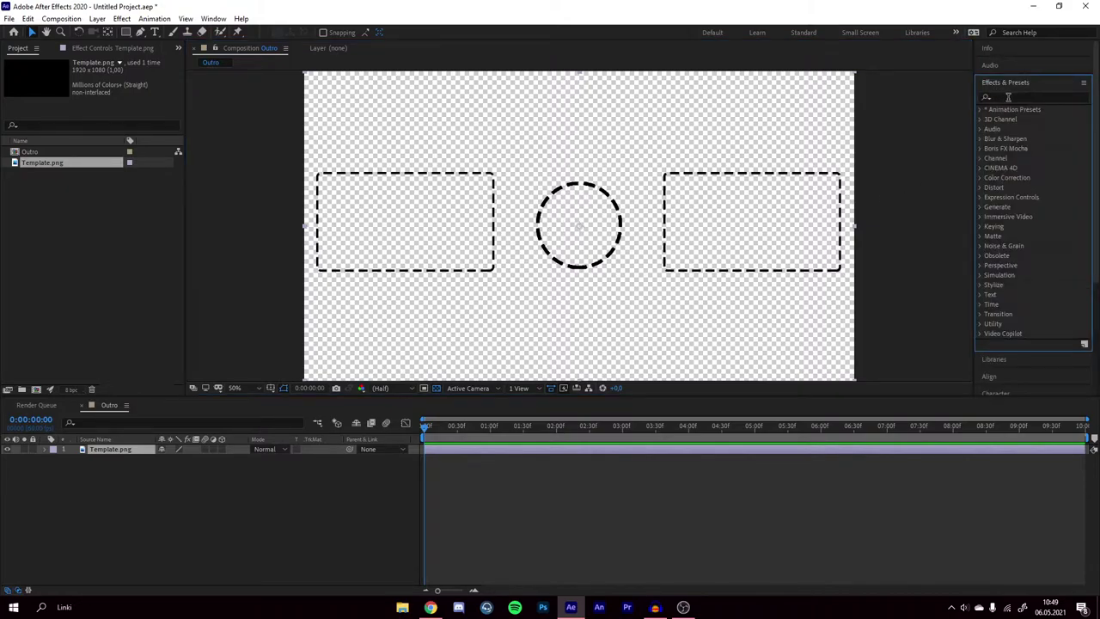
{"action": "left_click", "coordinate": [1008, 97]}
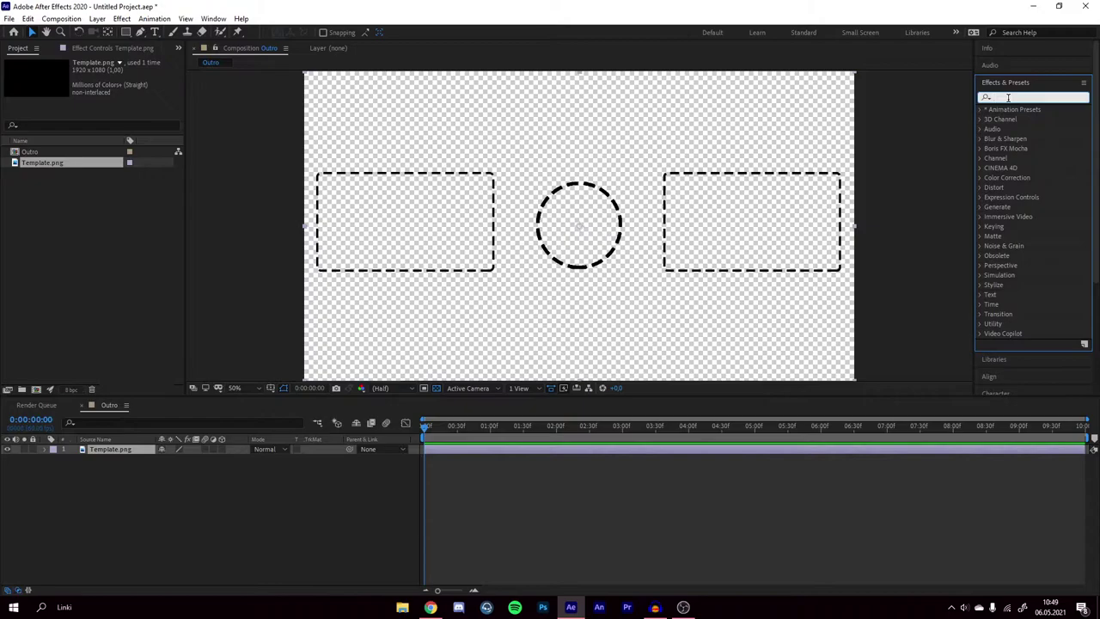
{"action": "type", "text": "saber"}
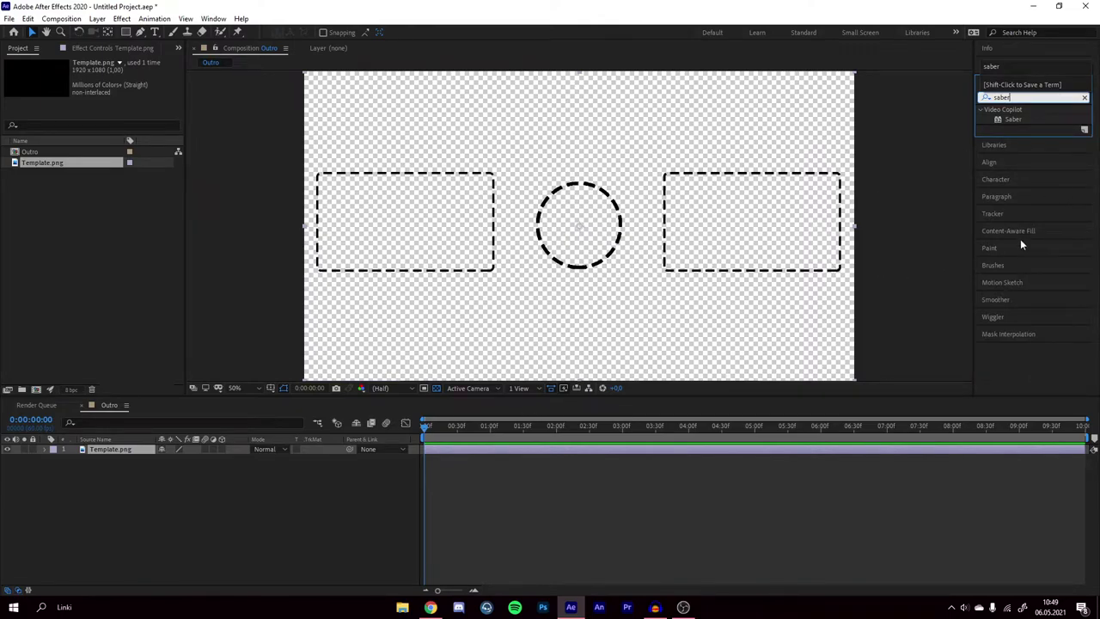
Add a full-frame 1920×1080 black solid, Black Solid 1, above Template.png.
{"action": "right_click", "coordinate": [90, 504]}
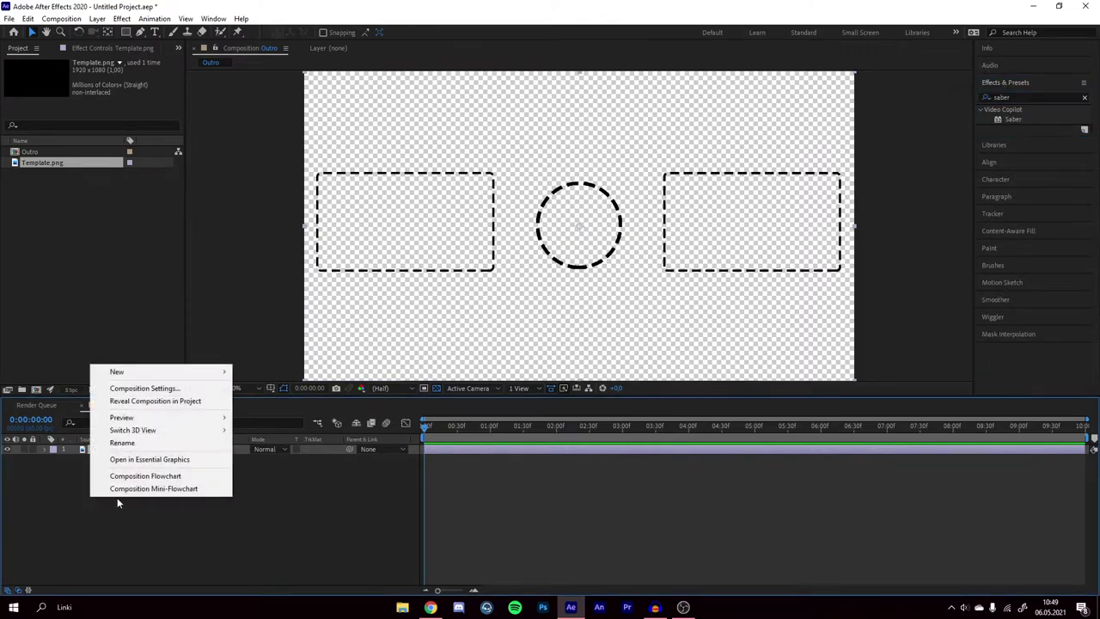
{"action": "mouse_move", "coordinate": [135, 374]}
{"action": "left_click", "coordinate": [259, 400]}
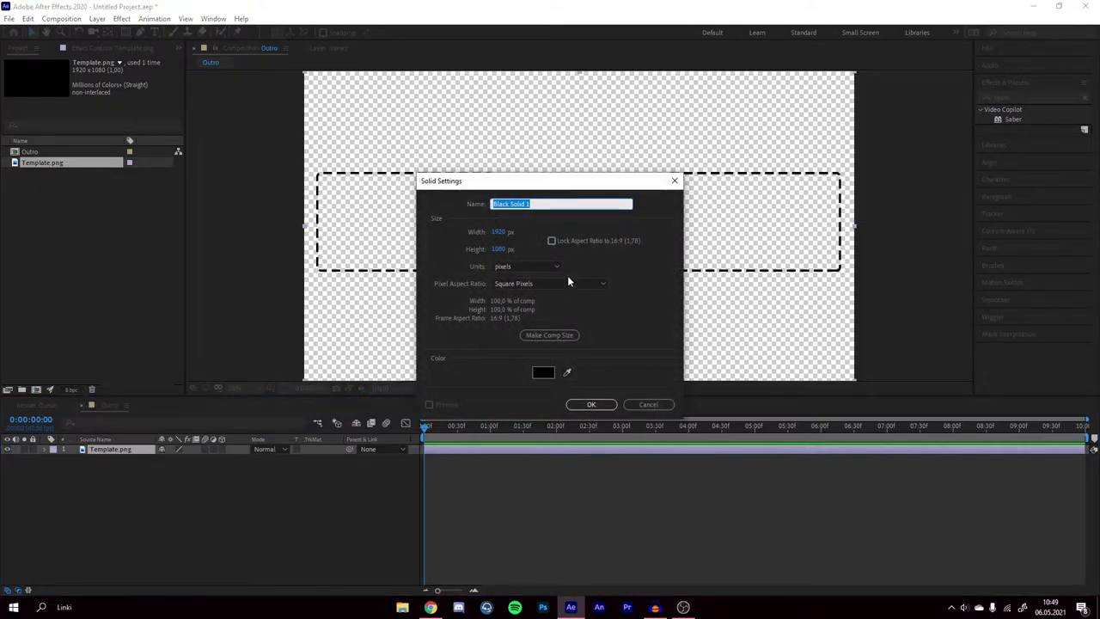
{"action": "left_click", "coordinate": [597, 405]}
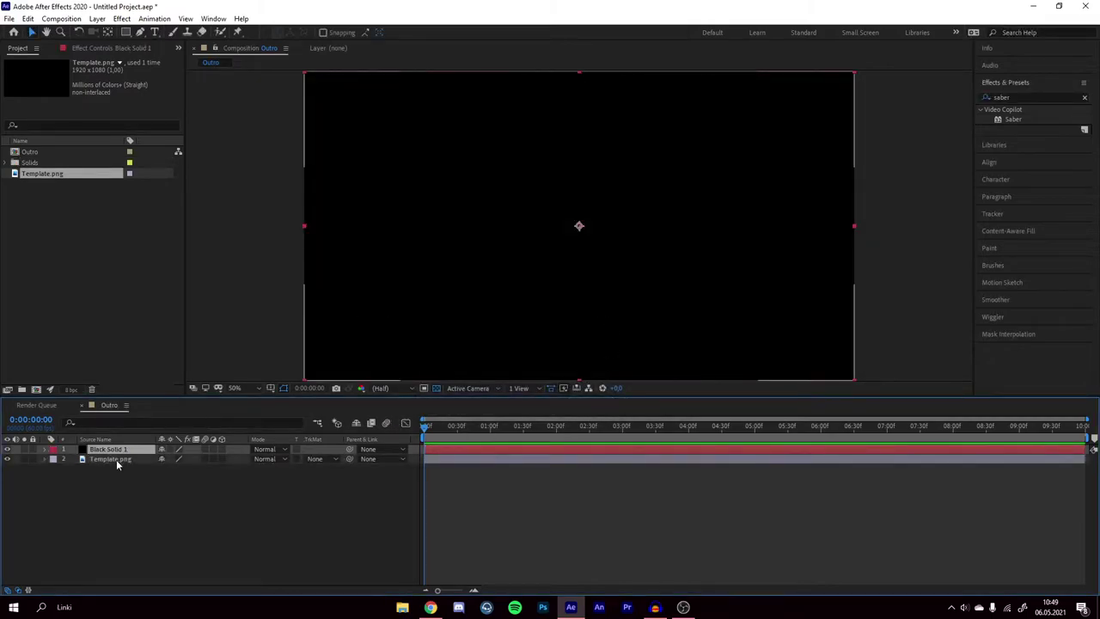
Check the template under Black Solid 1, then apply the Saber effect to the solid.
{"action": "left_click", "coordinate": [7, 450]}
{"action": "left_click", "coordinate": [7, 449]}
{"action": "left_click", "coordinate": [7, 449]}
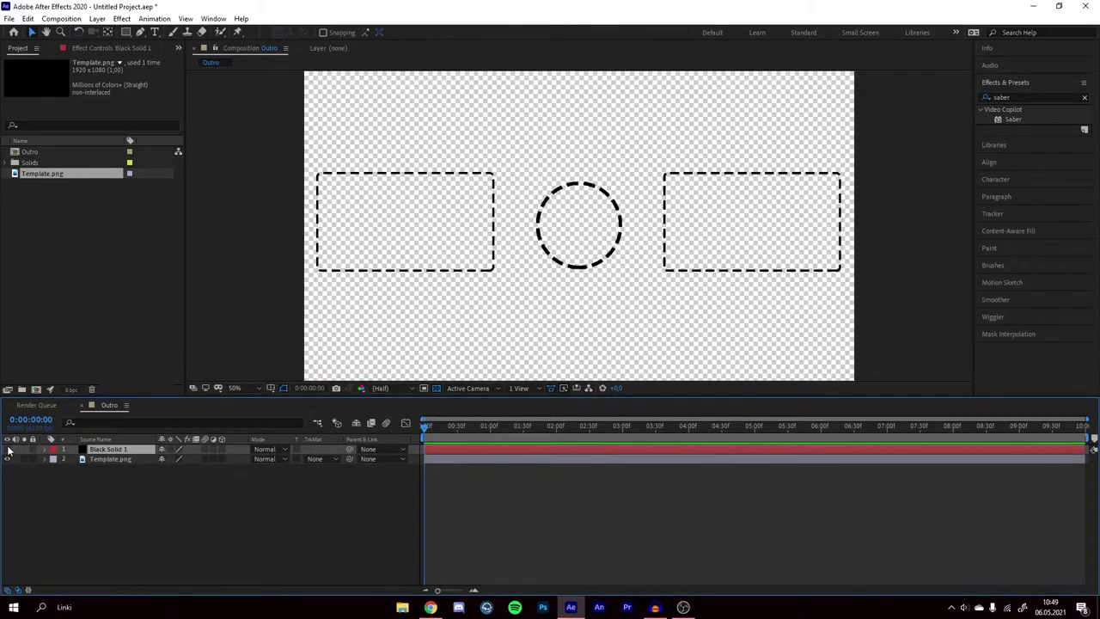
{"action": "left_click", "coordinate": [8, 450]}
{"action": "mouse_move", "coordinate": [1018, 123]}
{"action": "left_mouse_down"}
{"action": "mouse_move", "coordinate": [524, 265]}
{"action": "mouse_move", "coordinate": [585, 226]}
{"action": "left_mouse_up"}
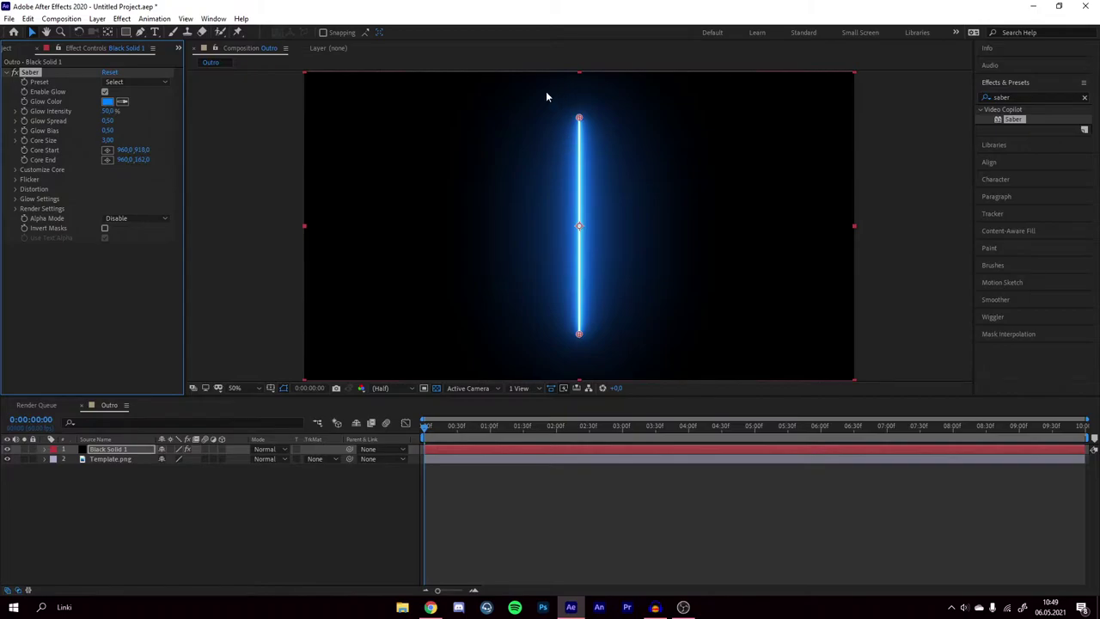
Set Saber's Customize Core type to follow Layer Masks.
{"action": "left_click", "coordinate": [14, 170]}
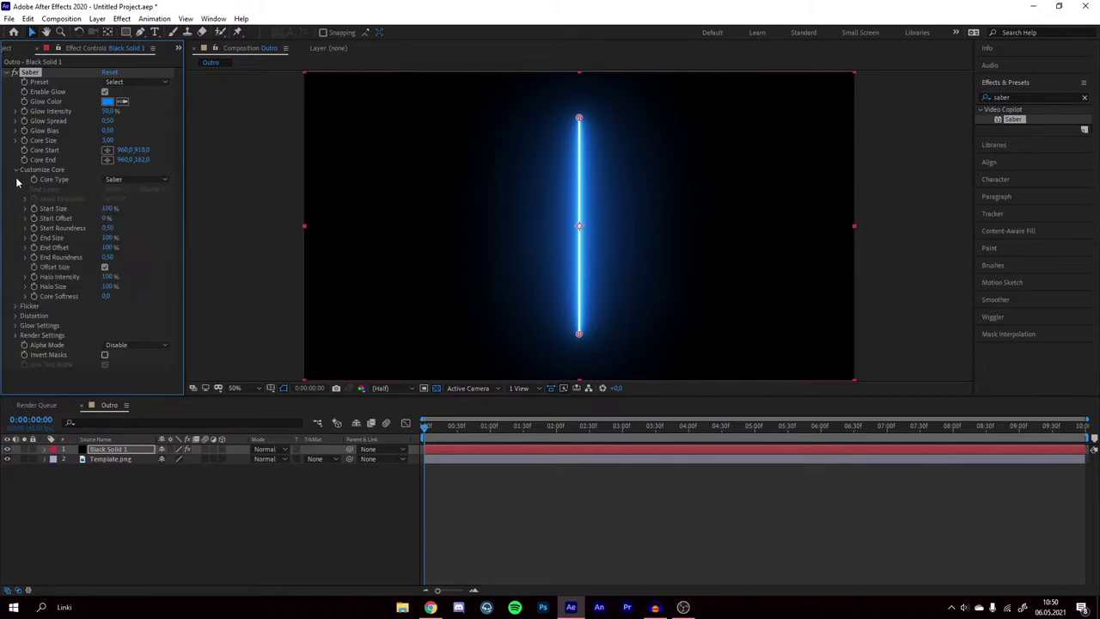
{"action": "left_click", "coordinate": [151, 179]}
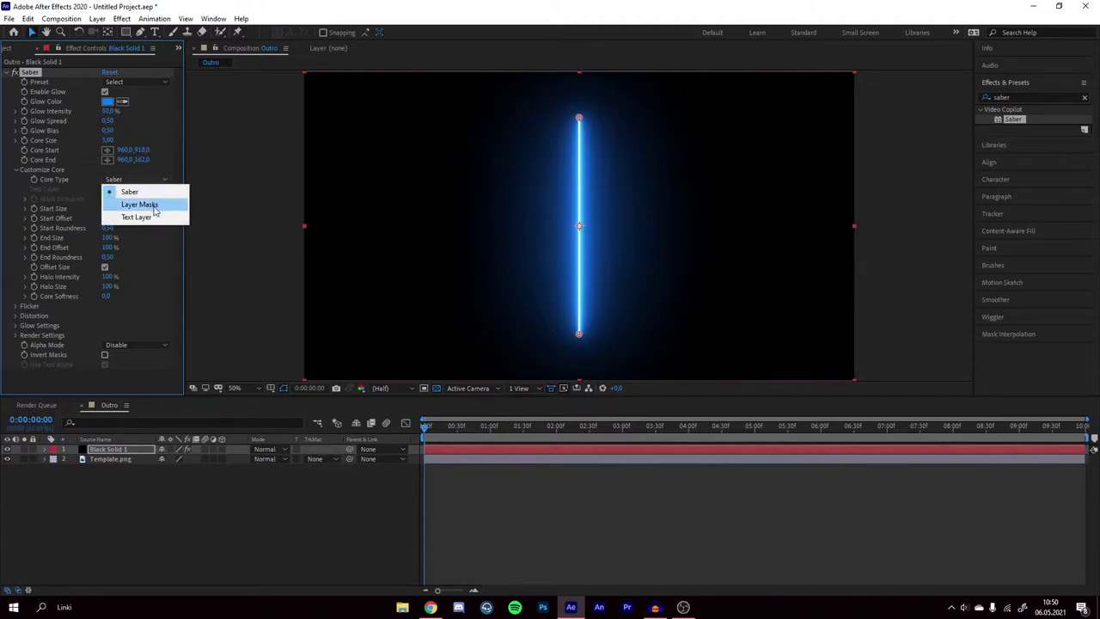
{"action": "left_click", "coordinate": [155, 206]}
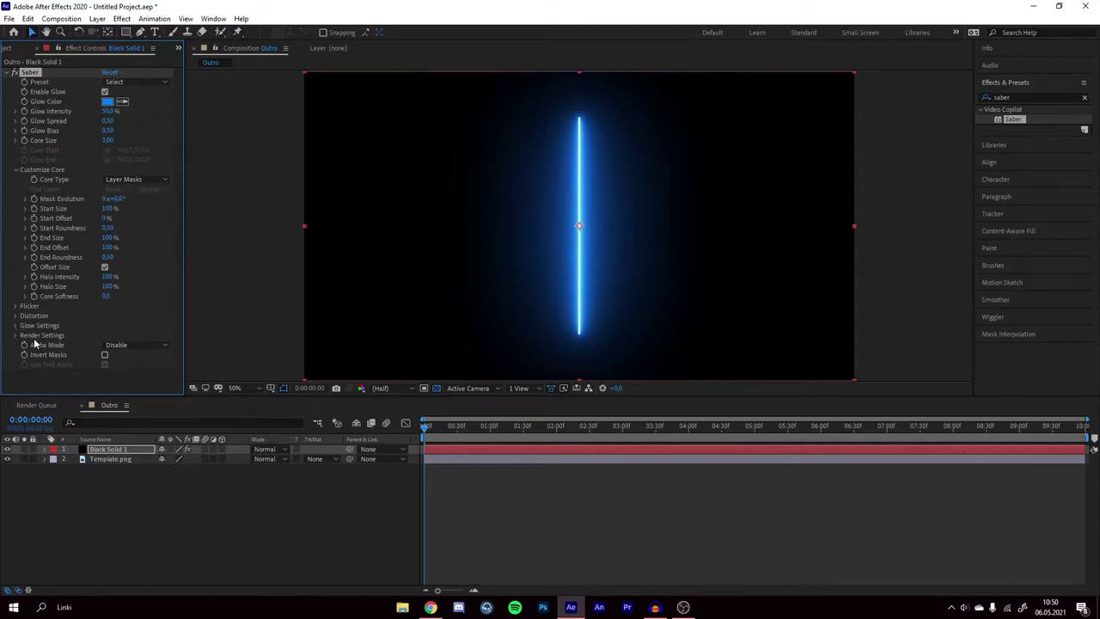
Set Saber's Render Settings composite to Transparent and collapse both setting groups.
{"action": "left_click", "coordinate": [15, 335]}
{"action": "scroll", "coordinate": [93, 329], "scroll_direction": "down", "scroll_amount": 2}
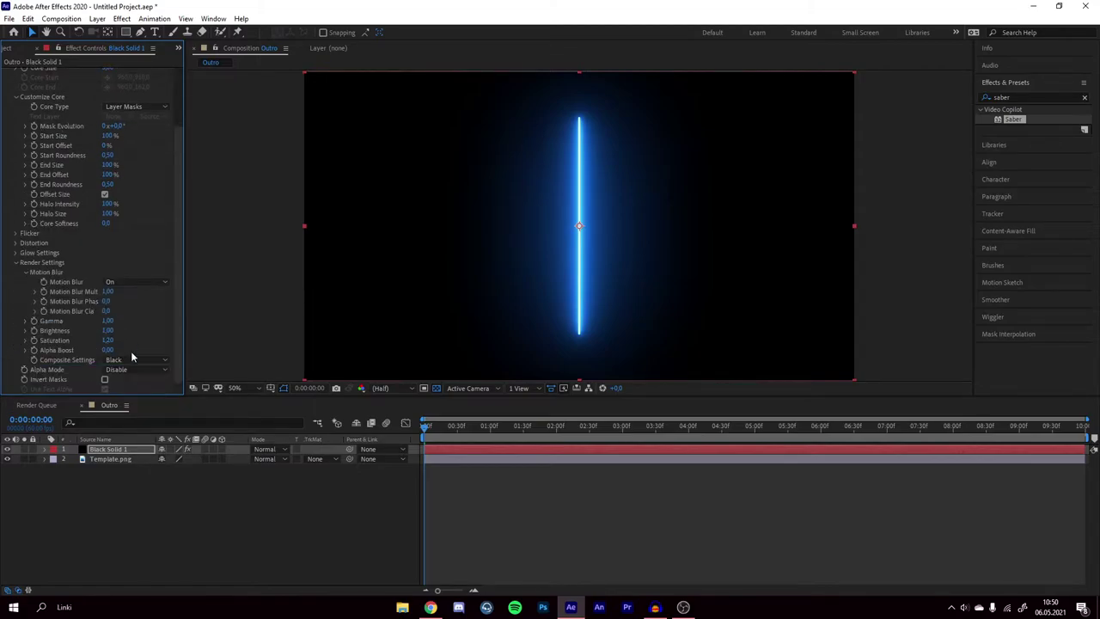
{"action": "left_click", "coordinate": [136, 360]}
{"action": "left_click", "coordinate": [140, 373]}
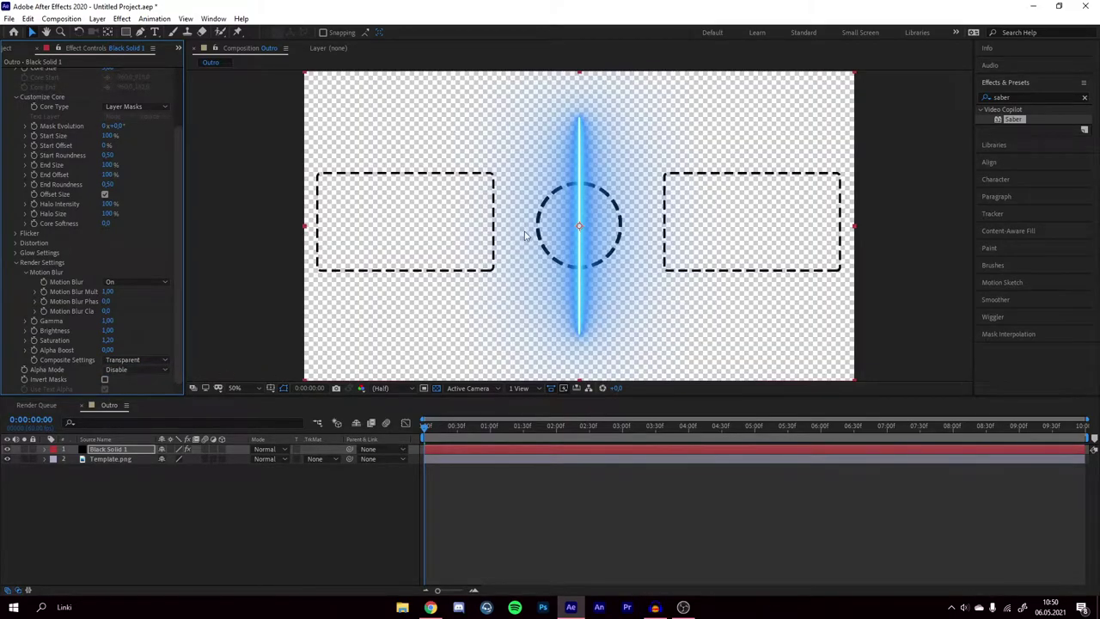
{"action": "scroll", "coordinate": [70, 188], "scroll_direction": "up", "scroll_amount": 3}
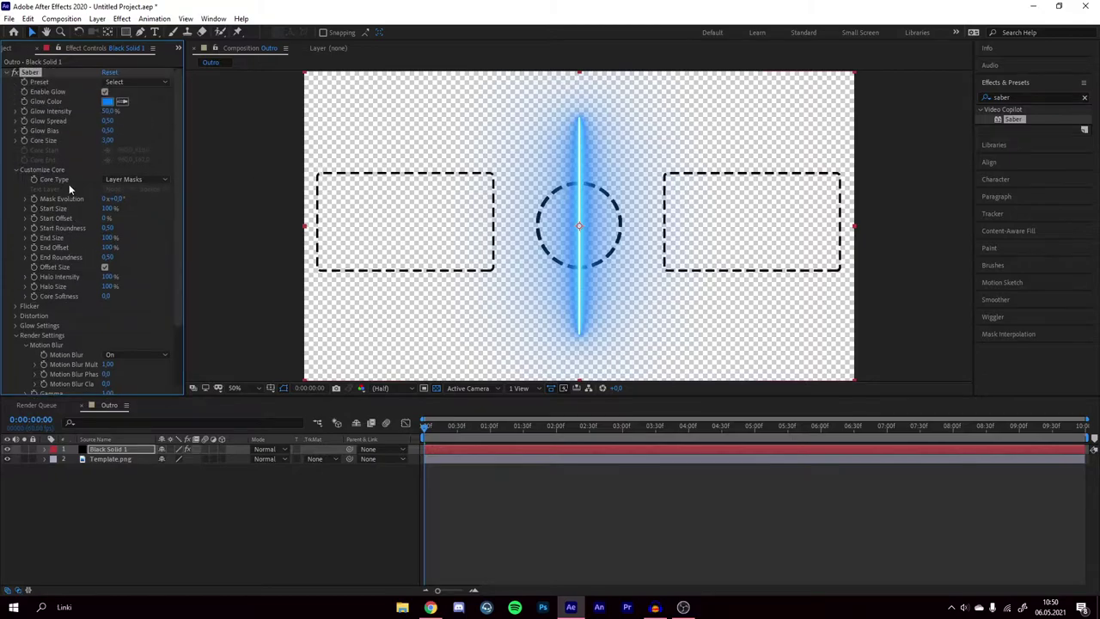
{"action": "left_click", "coordinate": [16, 169]}
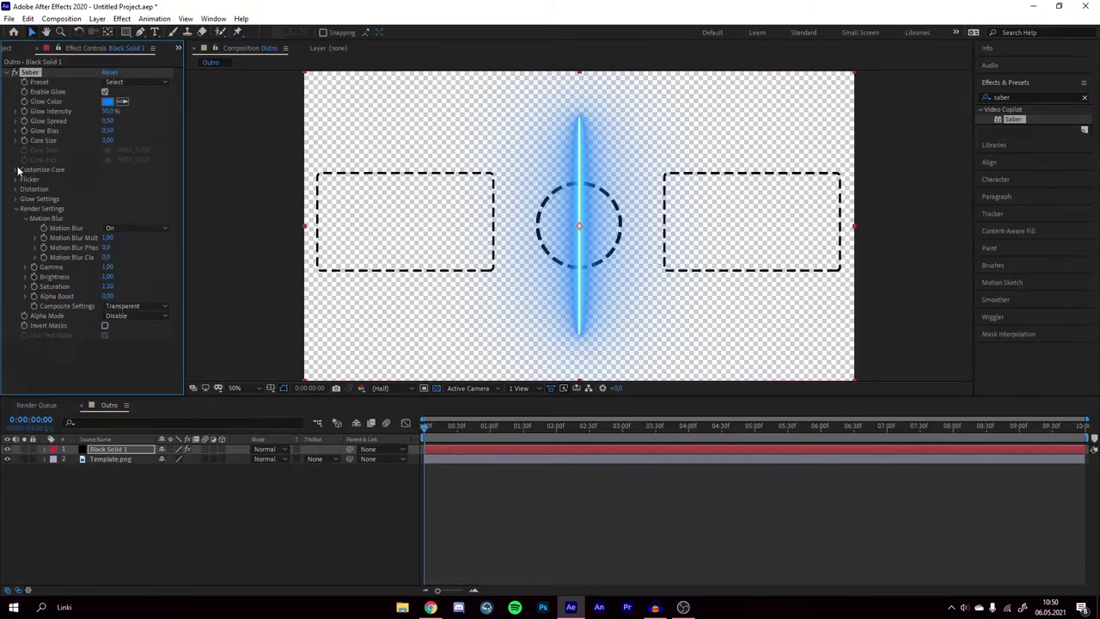
{"action": "left_click", "coordinate": [14, 210]}
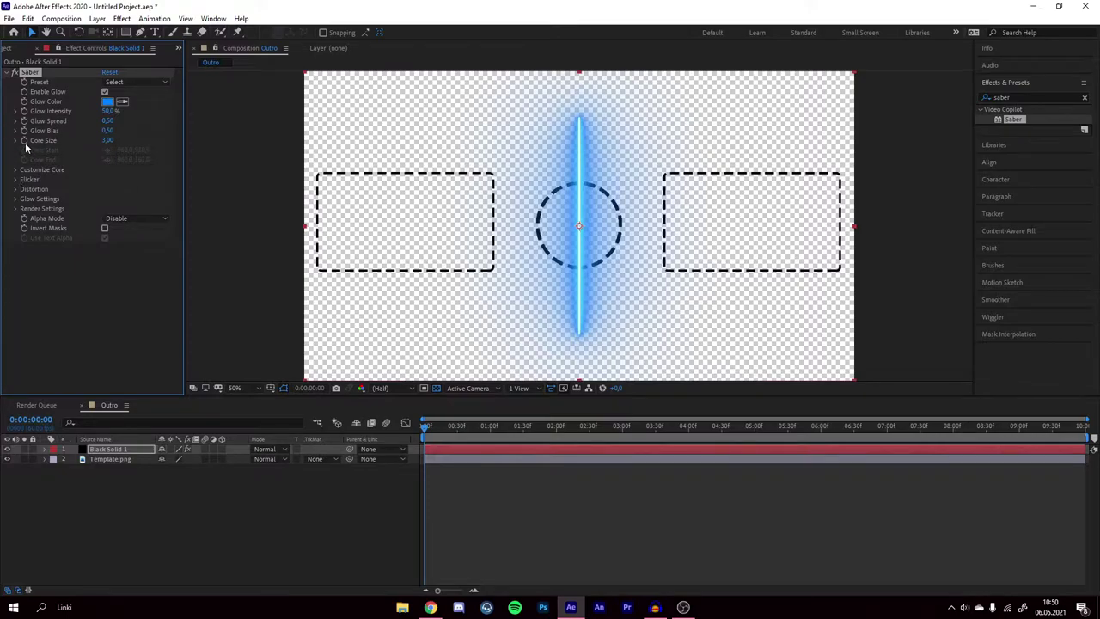
Try the Energy and Hot Saber presets, then settle on Electric.
{"action": "left_click", "coordinate": [133, 83]}
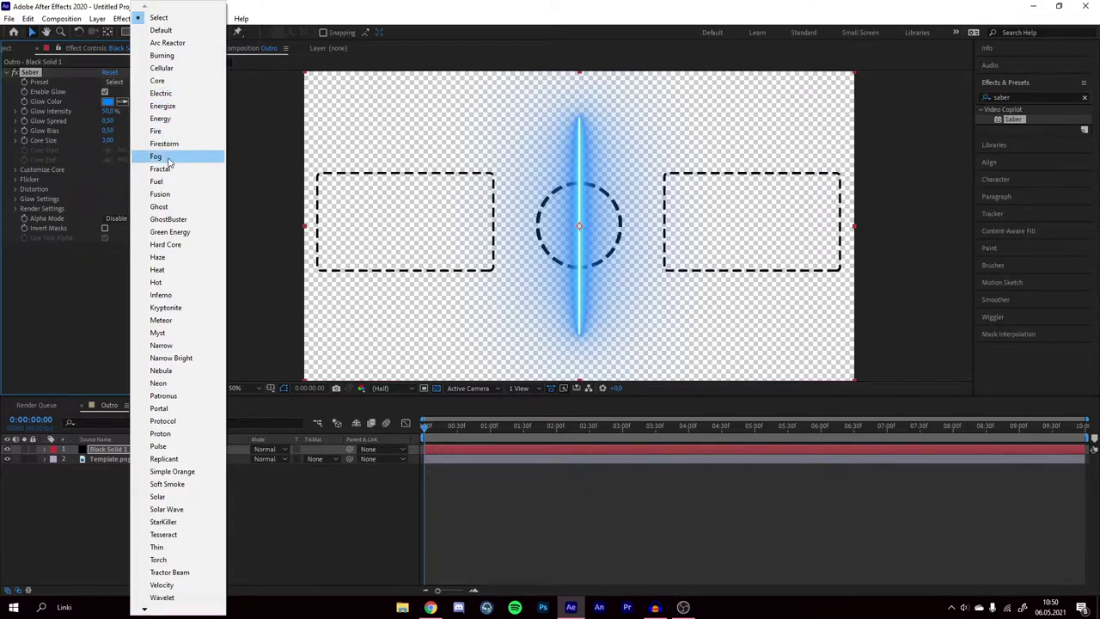
{"action": "left_click", "coordinate": [173, 120]}
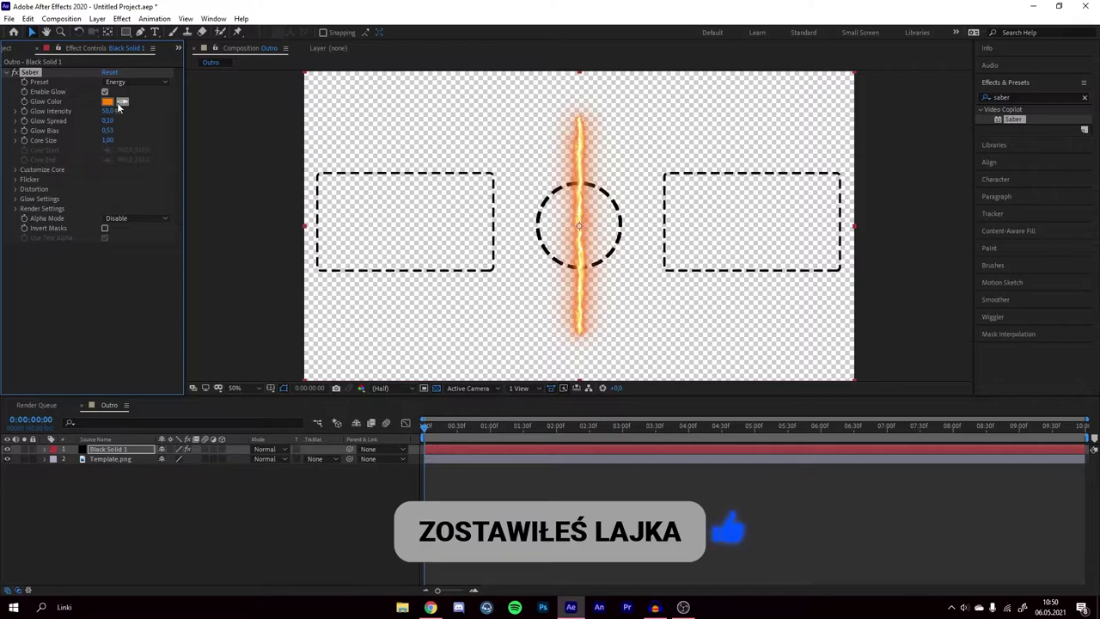
{"action": "left_click", "coordinate": [163, 82]}
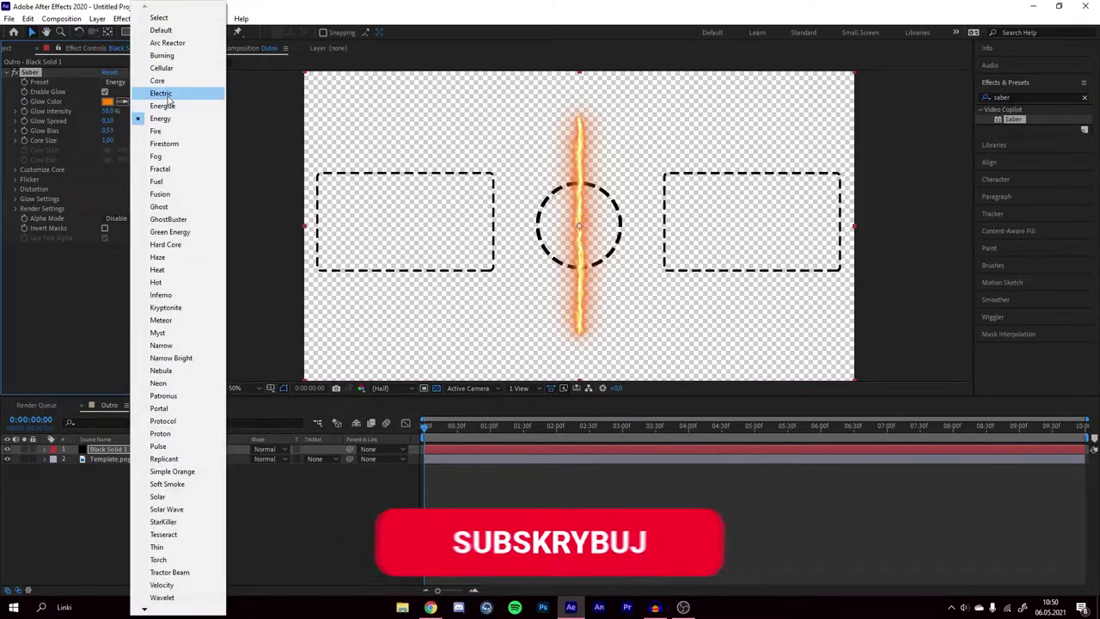
{"action": "left_click", "coordinate": [168, 94]}
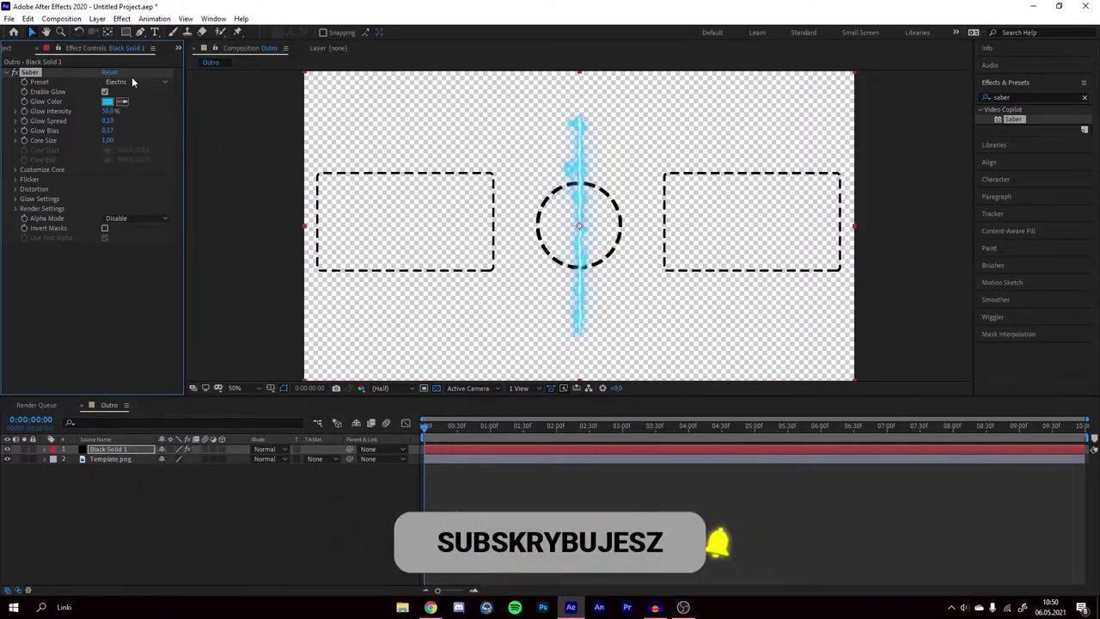
{"action": "left_click", "coordinate": [131, 80]}
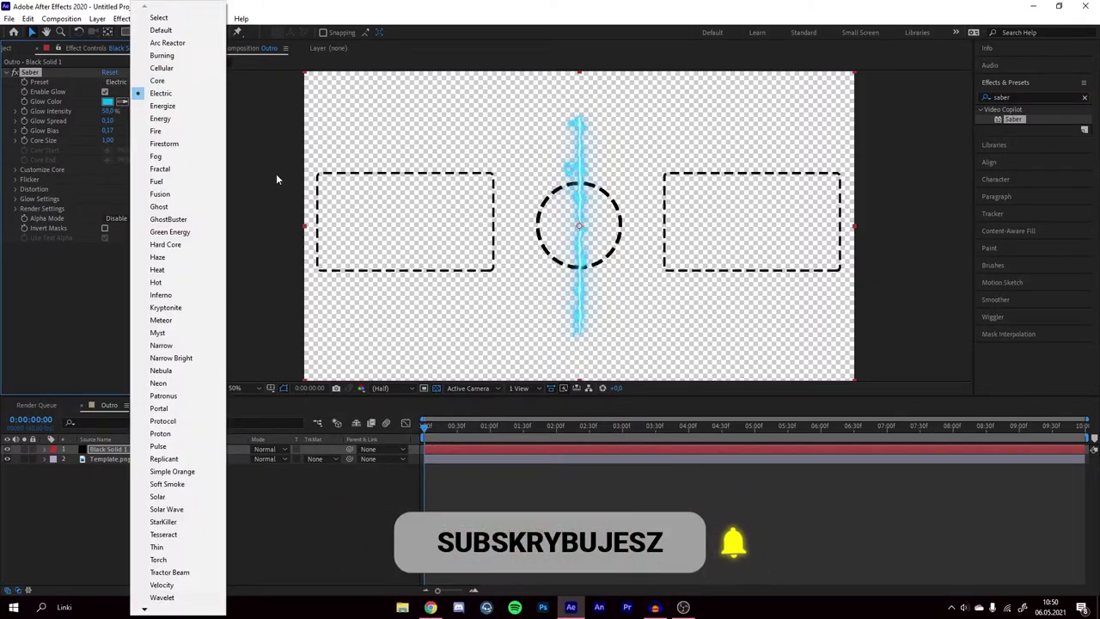
{"action": "left_click", "coordinate": [162, 283]}
{"action": "left_click", "coordinate": [124, 82]}
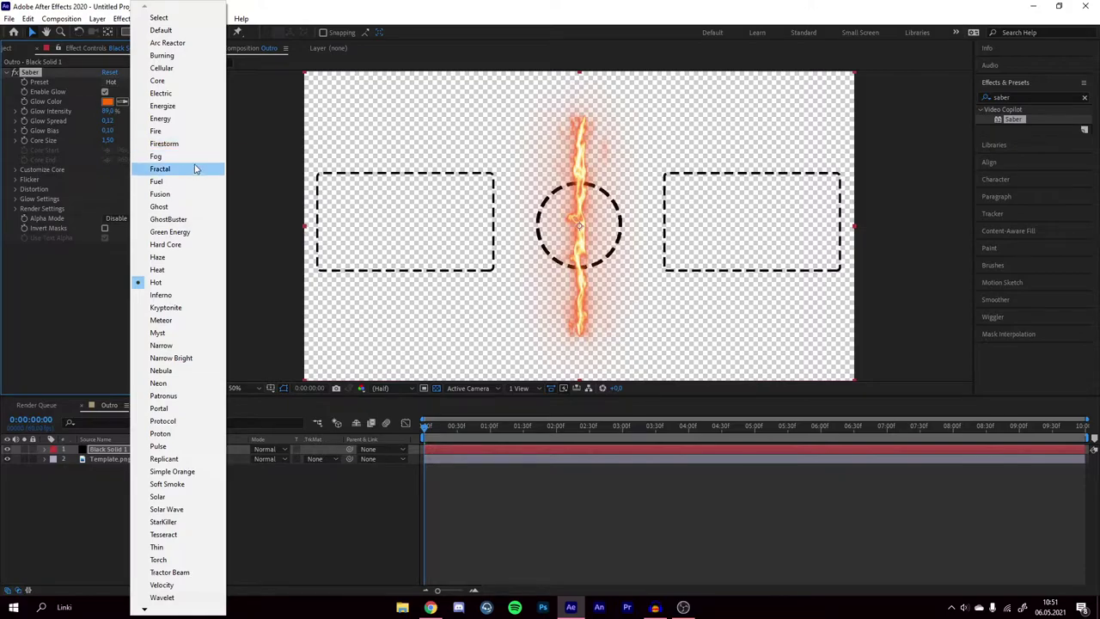
{"action": "left_click", "coordinate": [172, 93]}
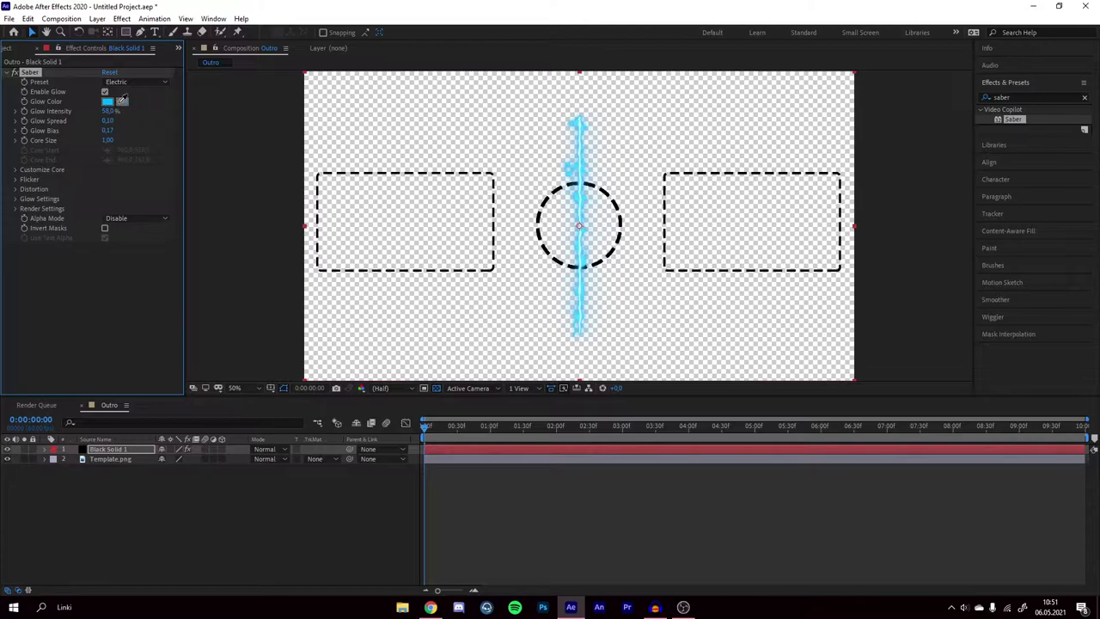
Change the saber's Glow Color from cyan to a saturated purple (A700FD).
{"action": "left_click", "coordinate": [107, 103]}
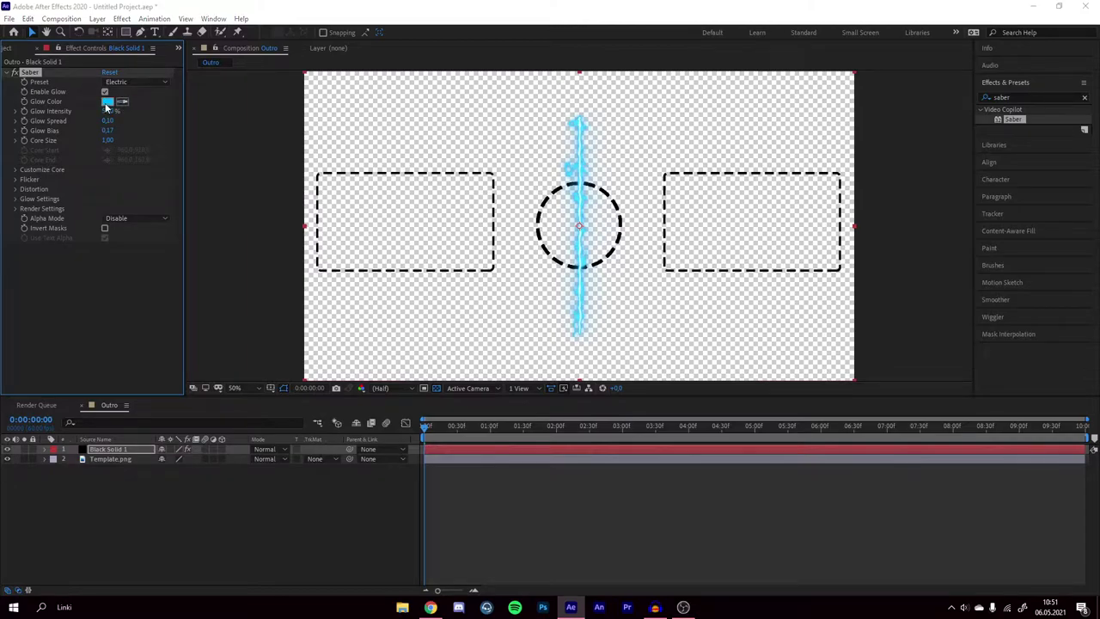
{"action": "left_click", "coordinate": [574, 265]}
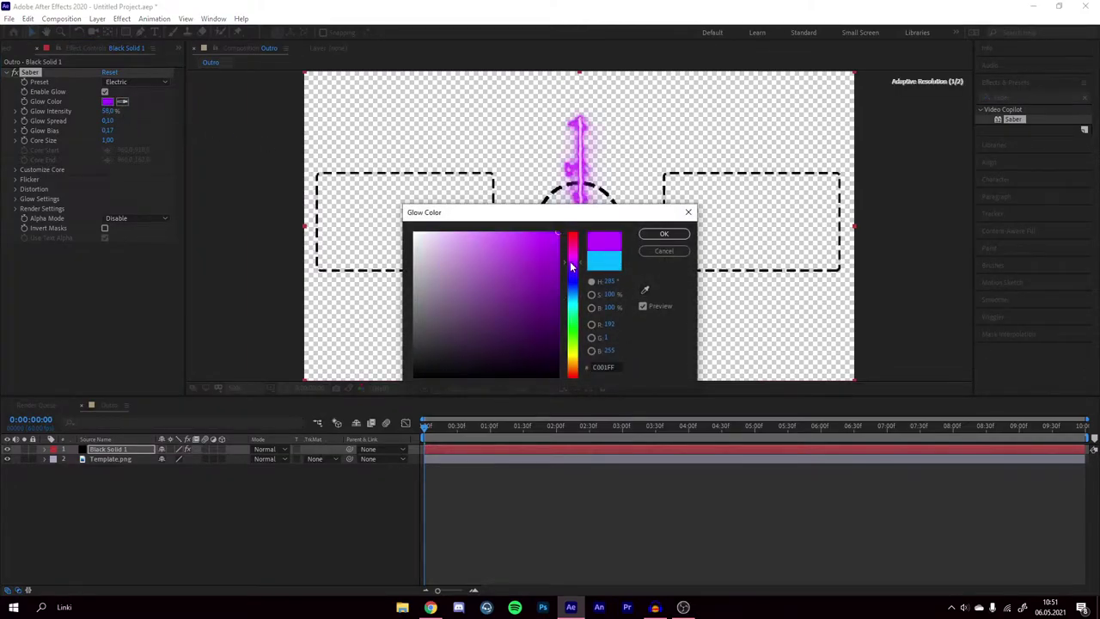
{"action": "left_click", "coordinate": [555, 239]}
{"action": "left_click_drag", "start_coordinate": [555, 240], "coordinate": [565, 233]}
{"action": "left_click", "coordinate": [663, 234]}
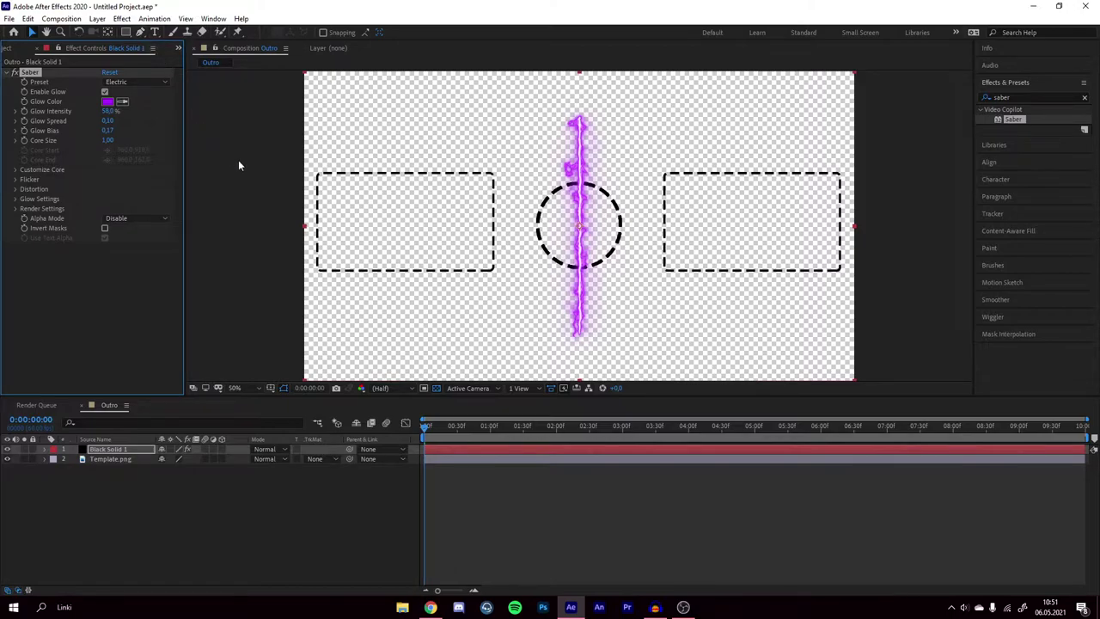
{"action": "key", "text": "g"}
Draw closed rectangular masks around the left and right dashed frames on Black Solid 1.
{"action": "left_click", "coordinate": [317, 270]}
{"action": "left_click", "coordinate": [317, 173]}
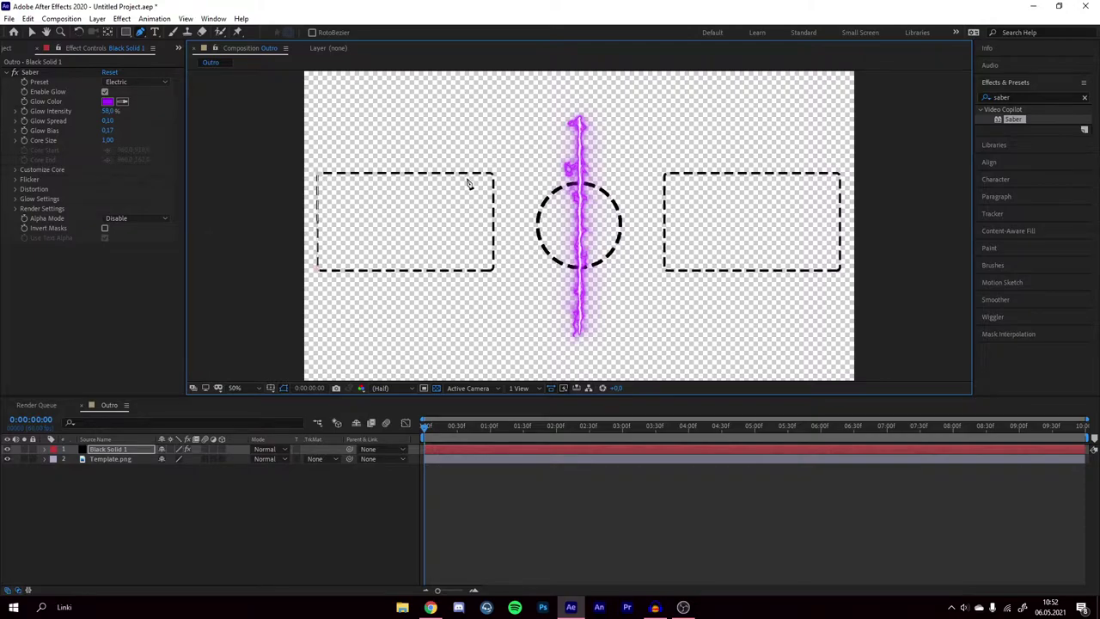
{"action": "left_click", "coordinate": [493, 173]}
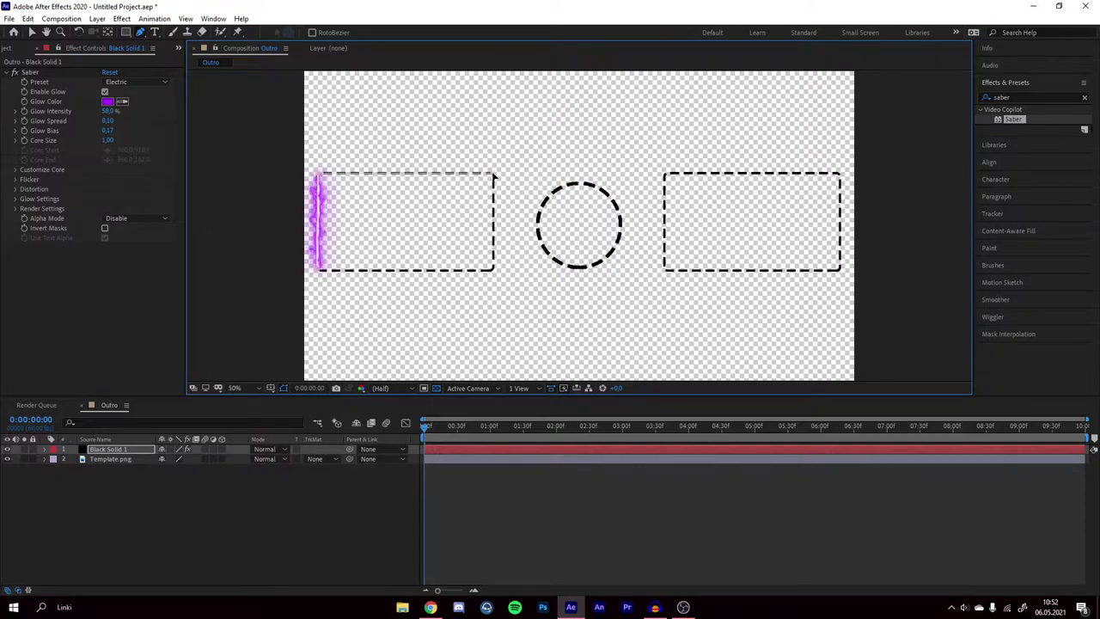
{"action": "left_click", "coordinate": [493, 270]}
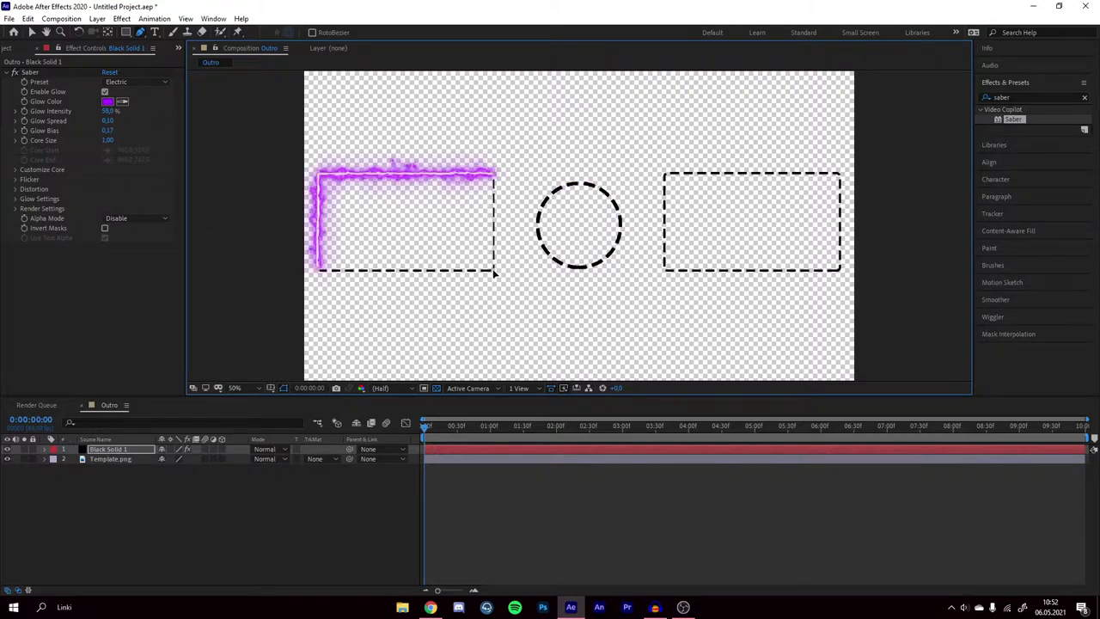
{"action": "left_click", "coordinate": [318, 272]}
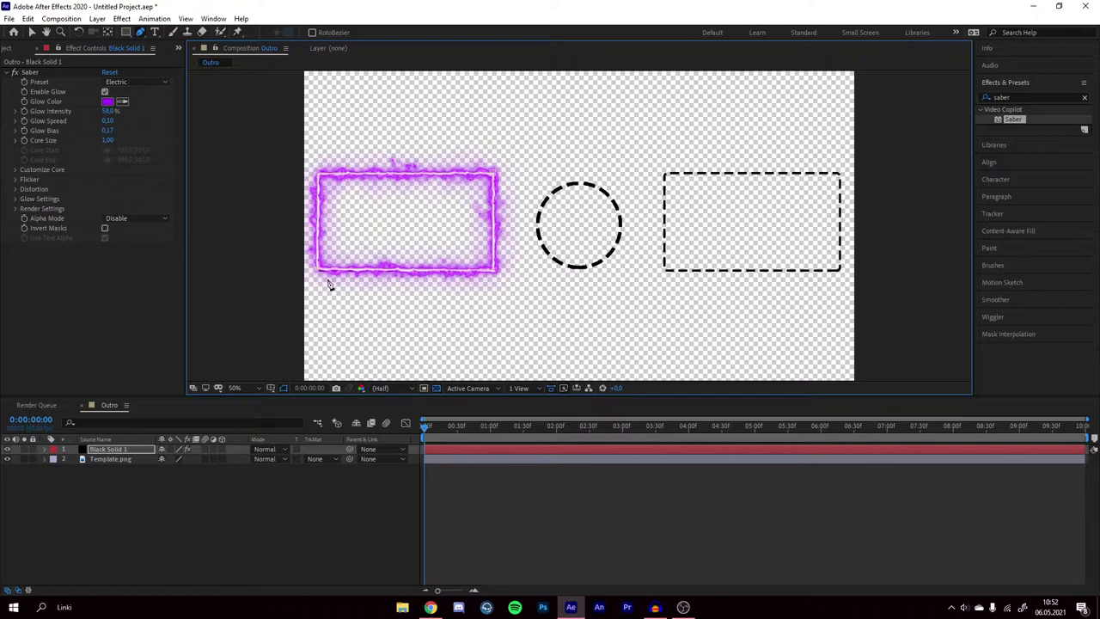
{"action": "left_click", "coordinate": [665, 273]}
{"action": "left_click", "coordinate": [666, 175]}
{"action": "left_click", "coordinate": [841, 174]}
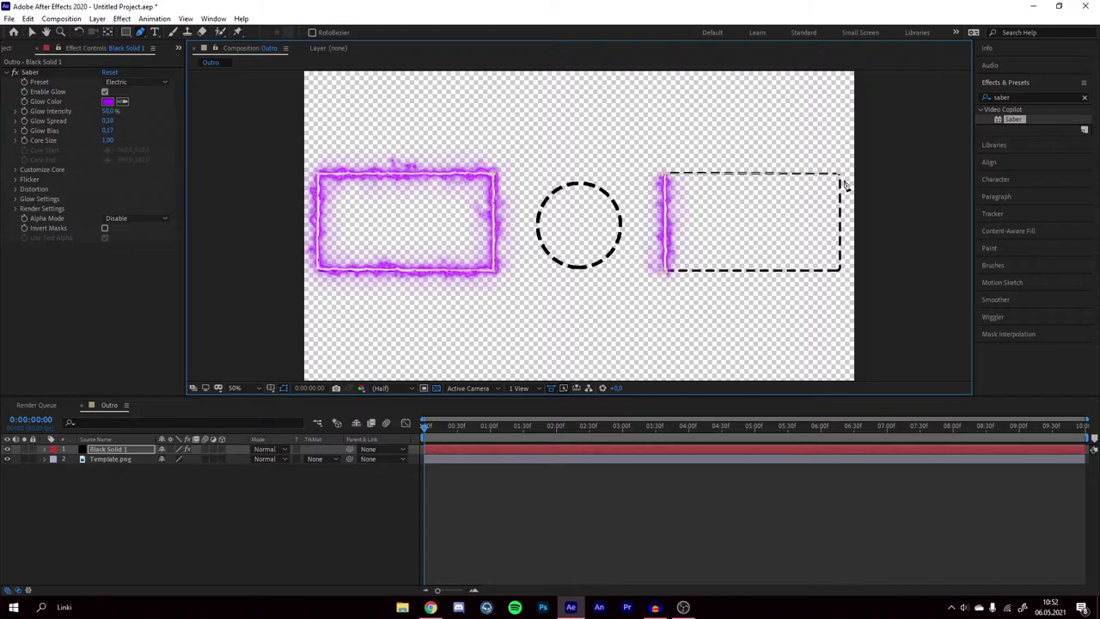
{"action": "left_click", "coordinate": [841, 271]}
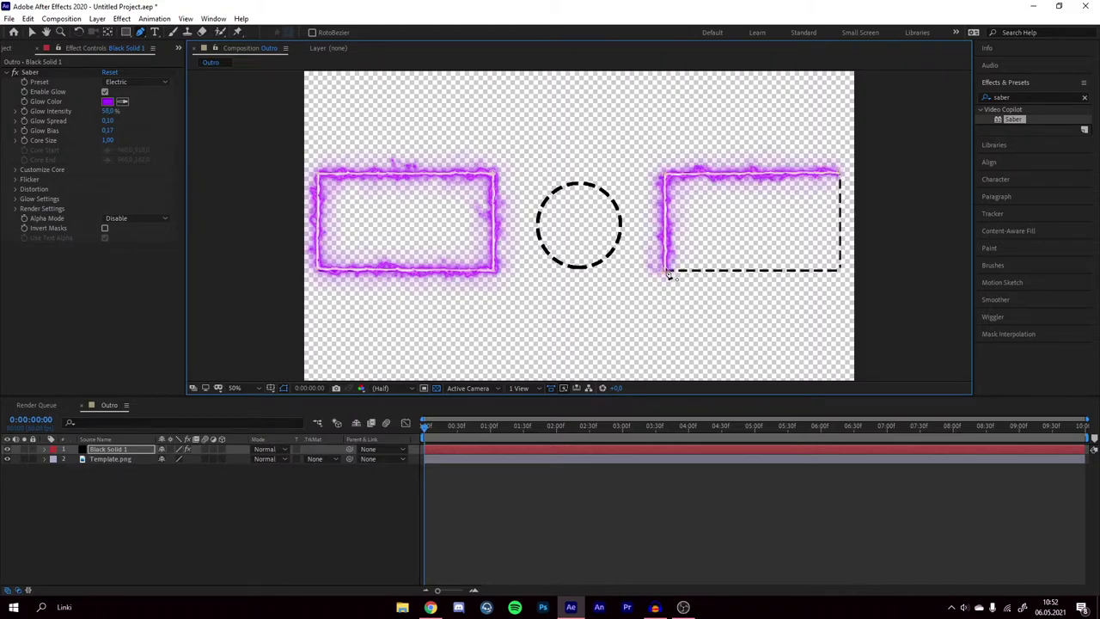
{"action": "left_click", "coordinate": [666, 273]}
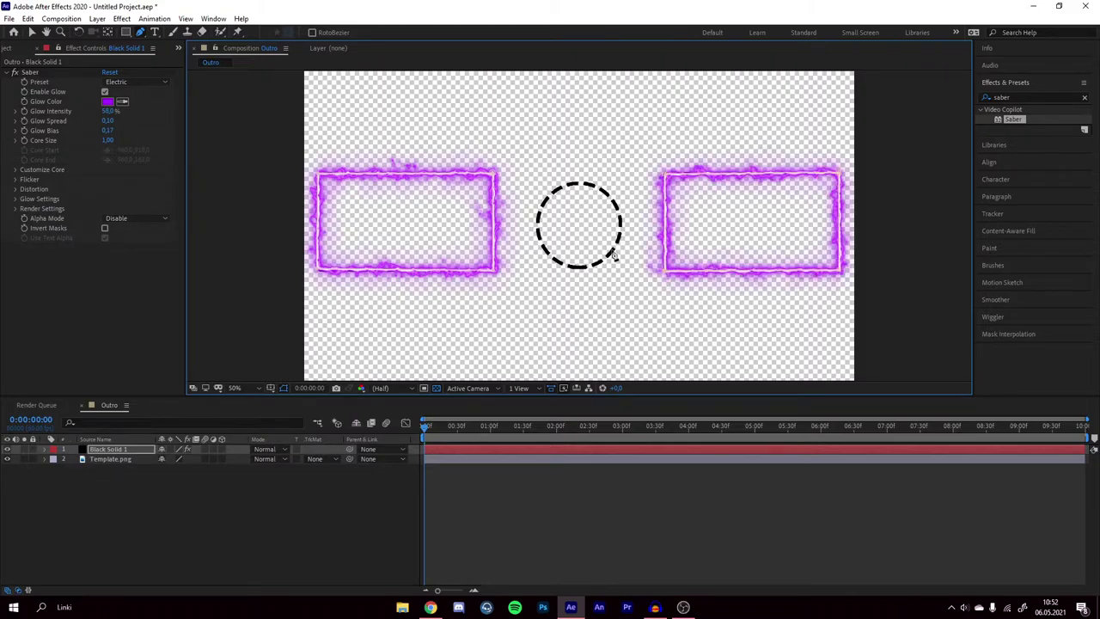
Start a mask path along the dashed circle's bottom and up its left side.
{"action": "scroll", "coordinate": [610, 249], "scroll_direction": "up", "scroll_amount": 7}
{"action": "scroll", "coordinate": [606, 251], "scroll_direction": "down", "scroll_amount": 3}
{"action": "scroll", "coordinate": [533, 216], "scroll_direction": "down", "scroll_amount": 2}
{"action": "scroll", "coordinate": [499, 184], "scroll_direction": "up", "scroll_amount": 2}
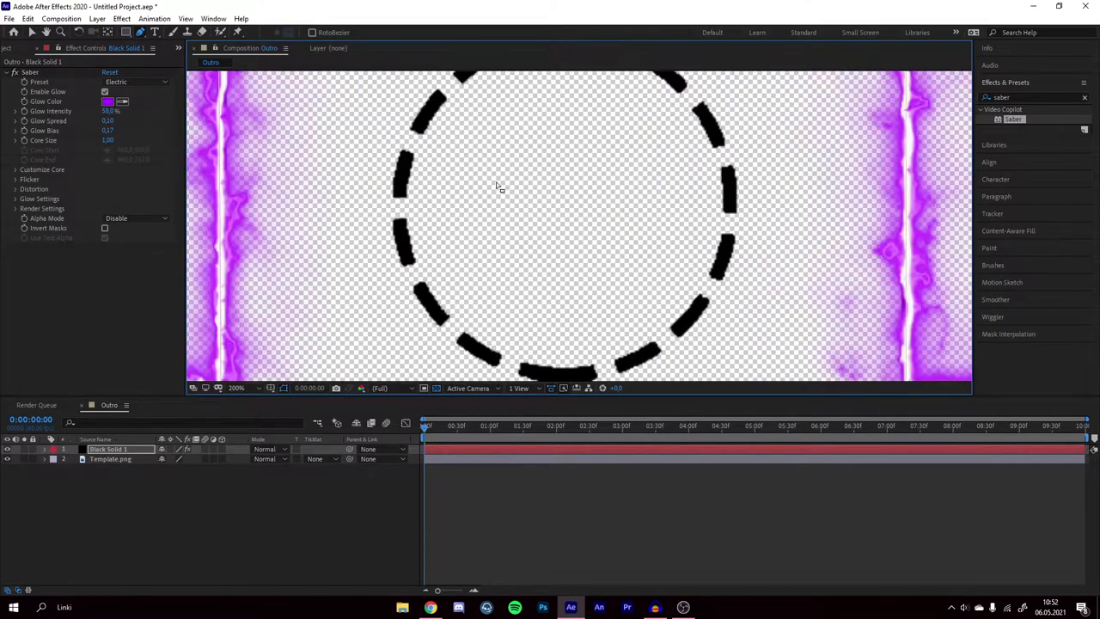
{"action": "scroll", "coordinate": [507, 177], "scroll_direction": "down", "scroll_amount": 2}
{"action": "scroll", "coordinate": [533, 249], "scroll_direction": "up", "scroll_amount": 2}
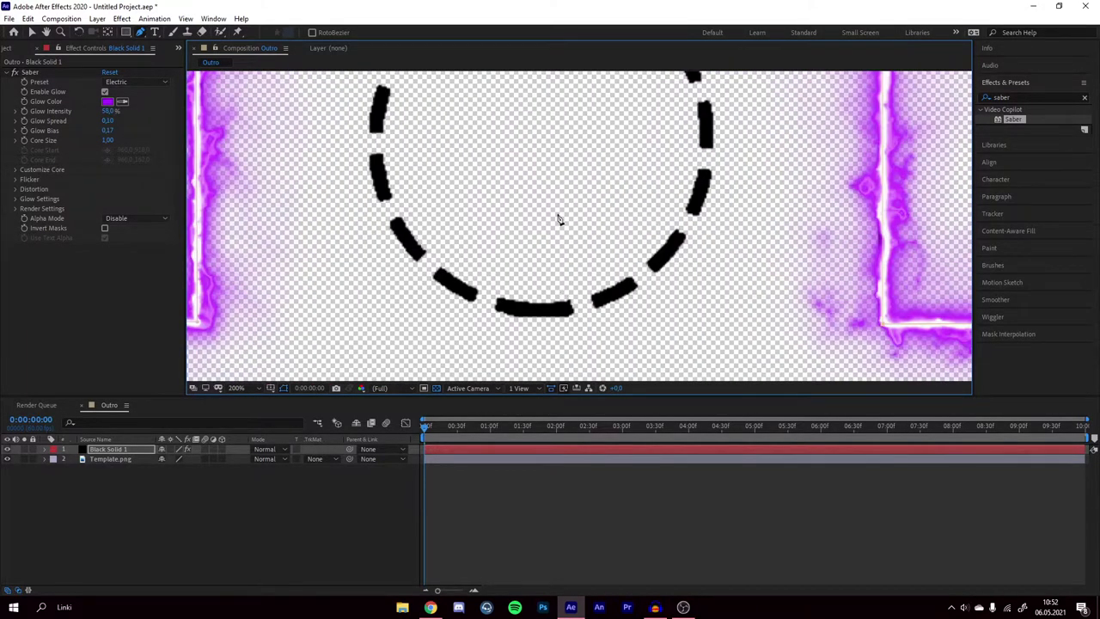
{"action": "scroll", "coordinate": [497, 236], "scroll_direction": "down", "scroll_amount": 4}
{"action": "scroll", "coordinate": [507, 233], "scroll_direction": "up", "scroll_amount": 2}
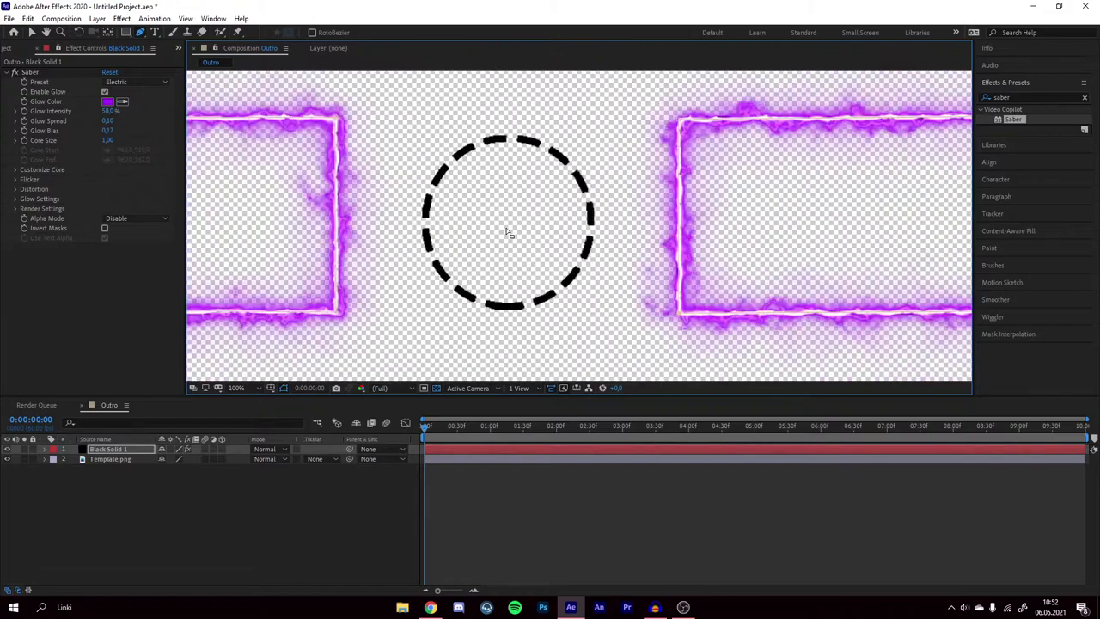
{"action": "scroll", "coordinate": [505, 275], "scroll_direction": "up", "scroll_amount": 2}
{"action": "left_click", "coordinate": [500, 306]}
{"action": "left_click", "coordinate": [471, 302]}
{"action": "left_click", "coordinate": [434, 294]}
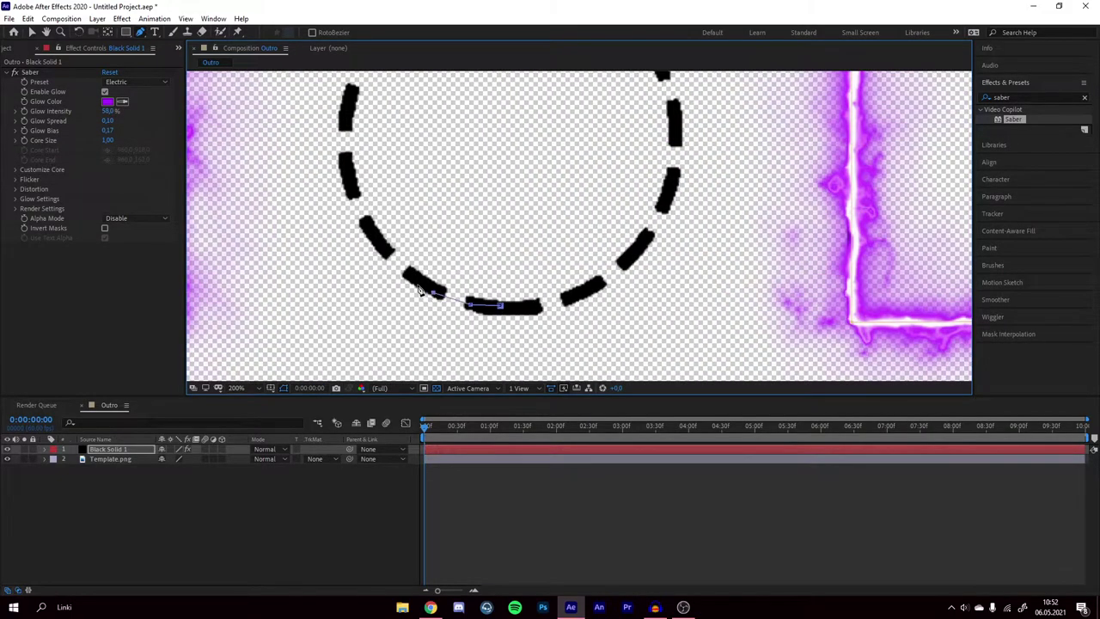
{"action": "left_click", "coordinate": [408, 275]}
{"action": "left_click", "coordinate": [387, 251]}
{"action": "left_click", "coordinate": [368, 227]}
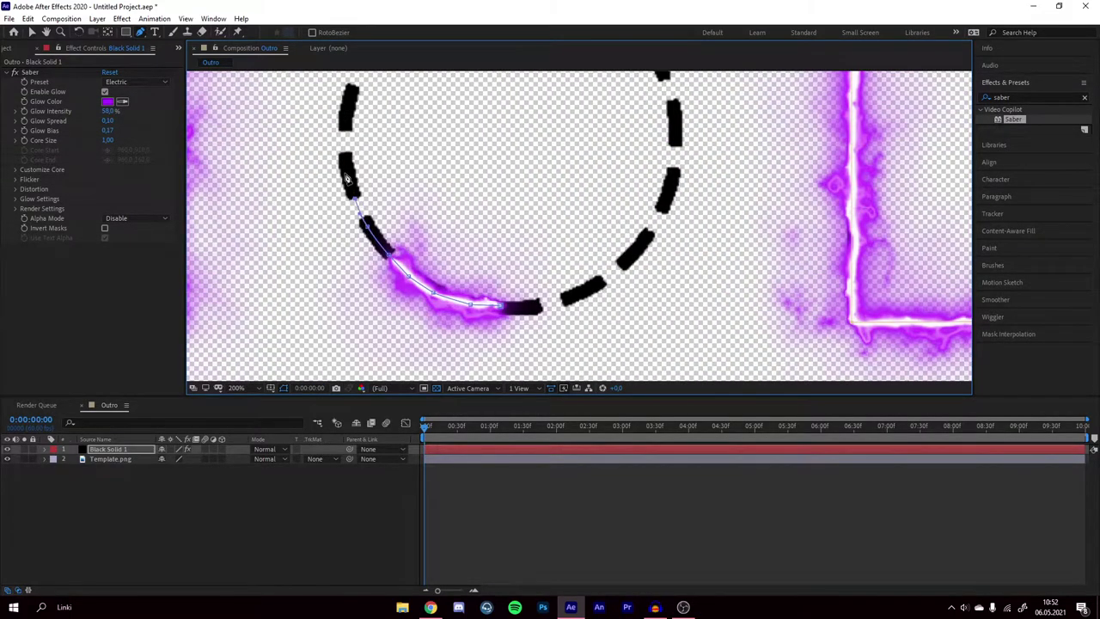
{"action": "left_click", "coordinate": [345, 171]}
{"action": "left_click", "coordinate": [347, 112]}
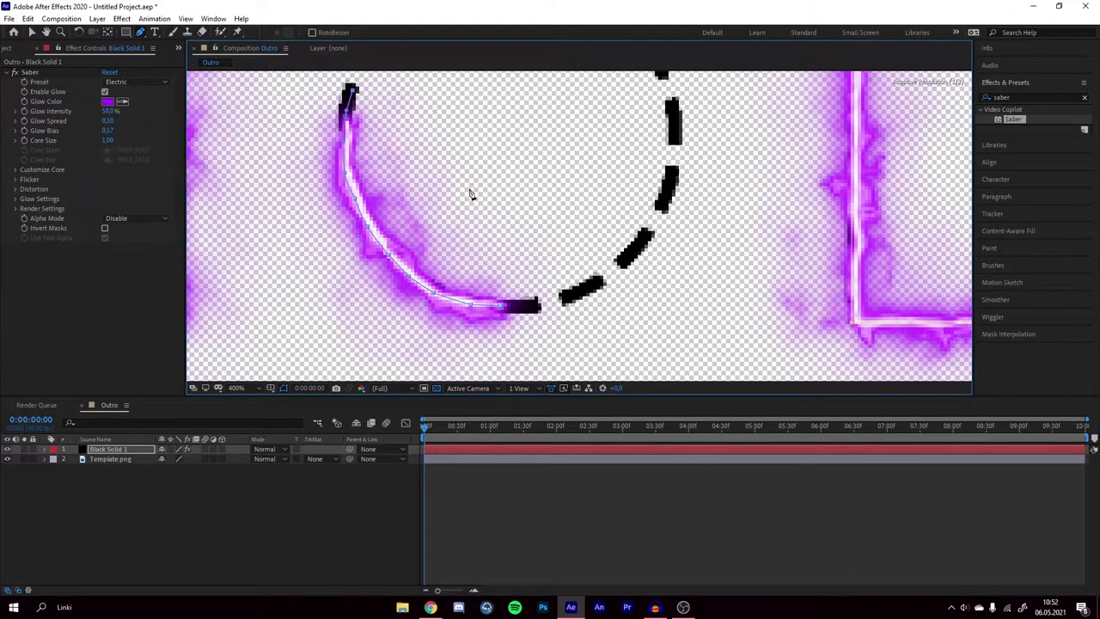
Continue the circle mask over the top arc and down the right side.
{"action": "scroll", "coordinate": [506, 201], "scroll_direction": "up", "scroll_amount": 2}
{"action": "scroll", "coordinate": [487, 131], "scroll_direction": "down", "scroll_amount": 4}
{"action": "scroll", "coordinate": [487, 131], "scroll_direction": "up", "scroll_amount": 4}
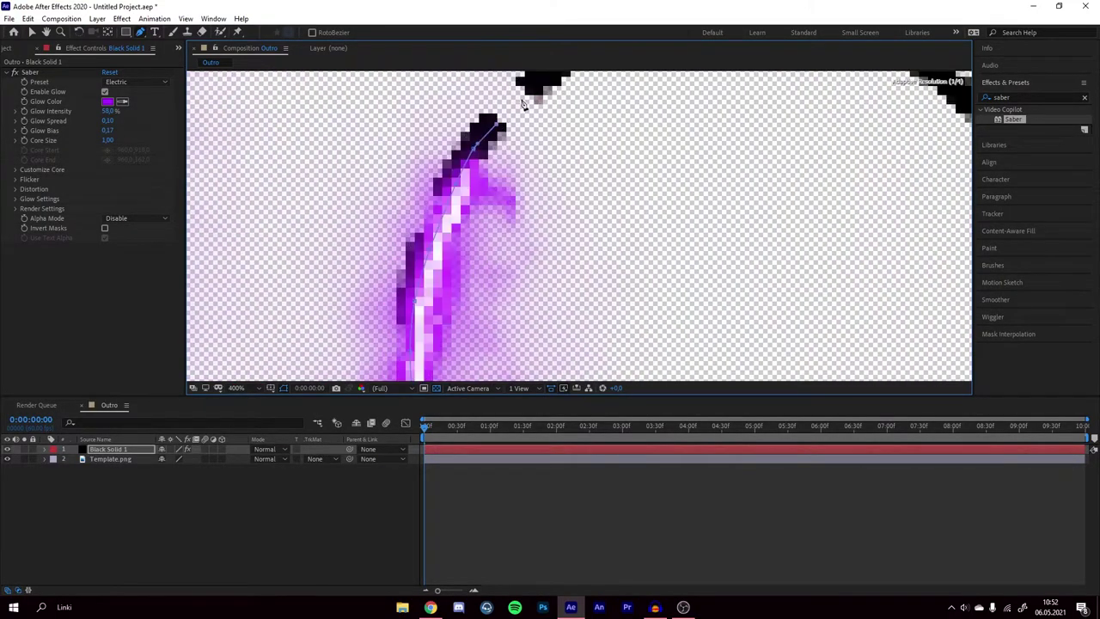
{"action": "scroll", "coordinate": [507, 172], "scroll_direction": "down", "scroll_amount": 5}
{"action": "scroll", "coordinate": [511, 247], "scroll_direction": "up", "scroll_amount": 2}
{"action": "scroll", "coordinate": [499, 254], "scroll_direction": "down", "scroll_amount": 4}
{"action": "scroll", "coordinate": [626, 135], "scroll_direction": "up", "scroll_amount": 5}
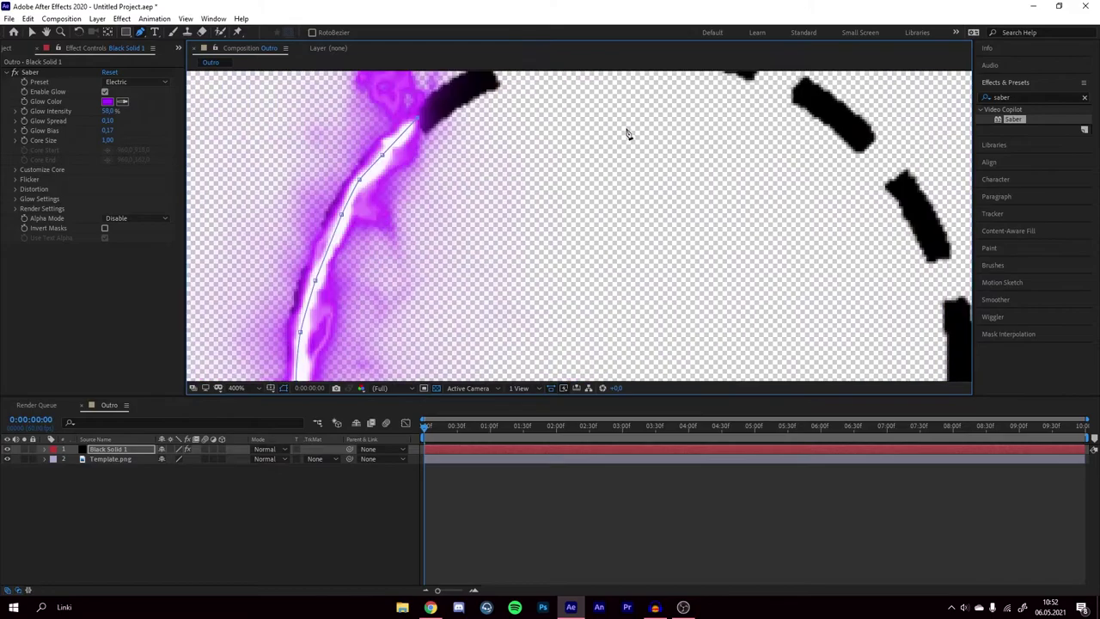
{"action": "scroll", "coordinate": [572, 172], "scroll_direction": "down", "scroll_amount": 1}
{"action": "left_click_drag", "start_coordinate": [494, 200], "coordinate": [523, 190]}
{"action": "left_click", "coordinate": [544, 179]}
{"action": "left_click", "coordinate": [600, 177]}
{"action": "left_click", "coordinate": [623, 187]}
{"action": "left_click", "coordinate": [659, 203]}
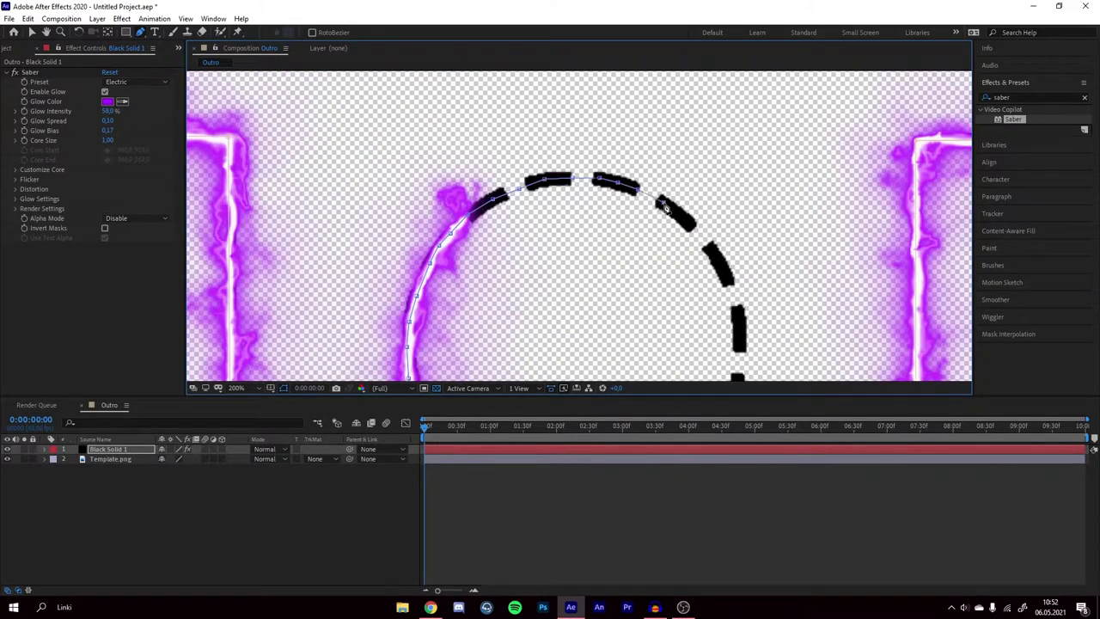
{"action": "left_click", "coordinate": [695, 230]}
{"action": "left_click", "coordinate": [731, 288]}
{"action": "left_click", "coordinate": [744, 356]}
{"action": "scroll", "coordinate": [713, 280], "scroll_direction": "down", "scroll_amount": 2}
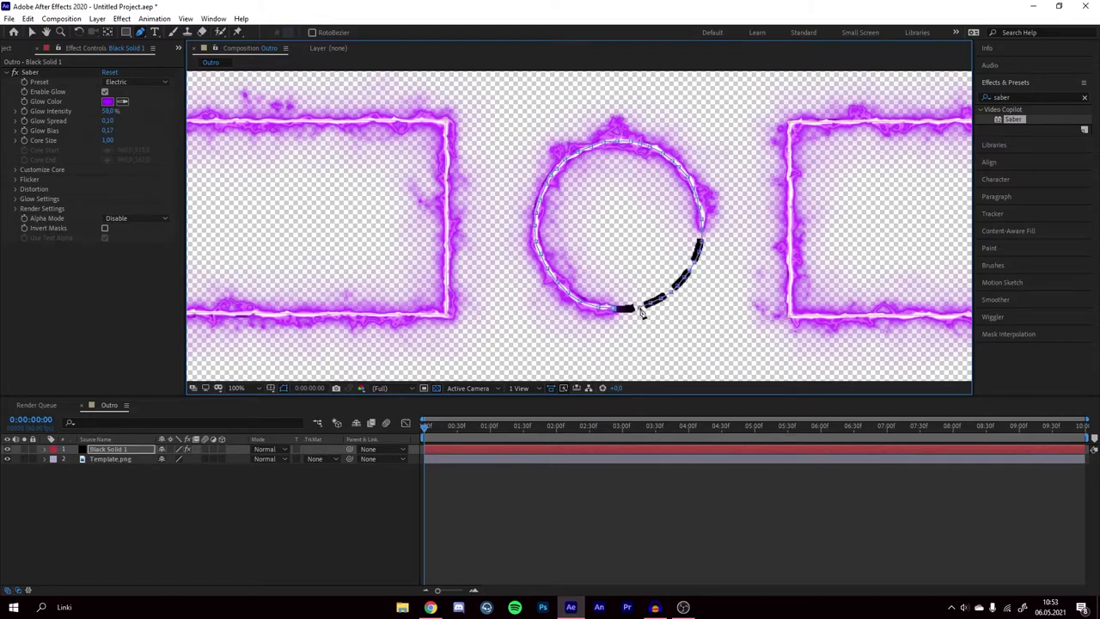
{"action": "scroll", "coordinate": [624, 251], "scroll_direction": "down", "scroll_amount": 8}
{"action": "scroll", "coordinate": [624, 251], "scroll_direction": "up", "scroll_amount": 5}
{"action": "key", "text": "v"}
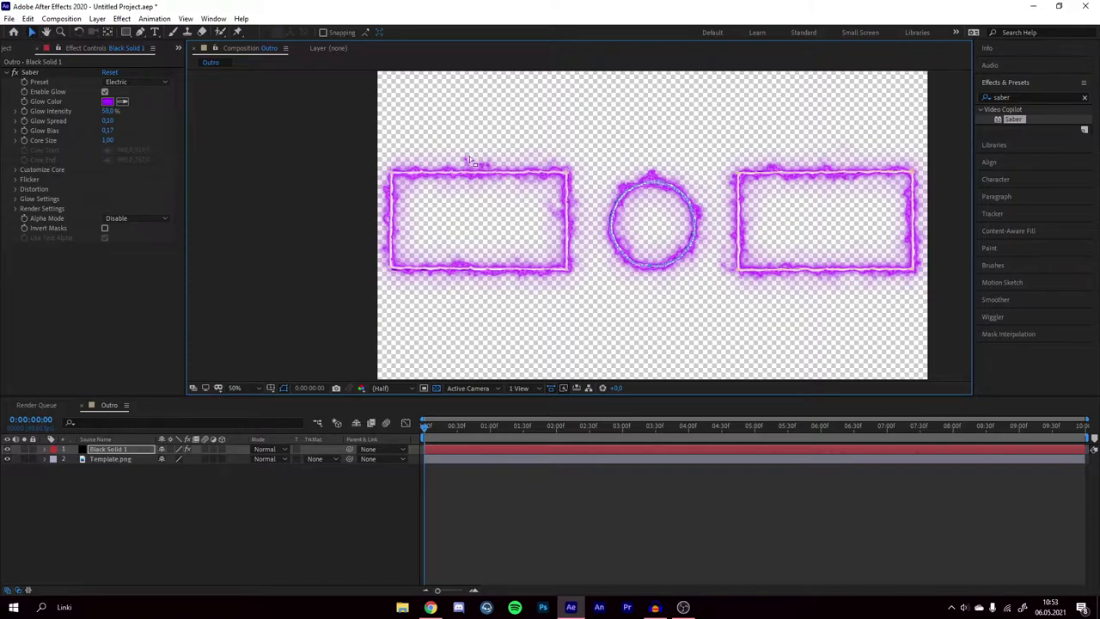
On a black background, set Saber Glow Intensity 133%, Glow Spread 0.11 and Core Size 1.30.
{"action": "left_click", "coordinate": [488, 135]}
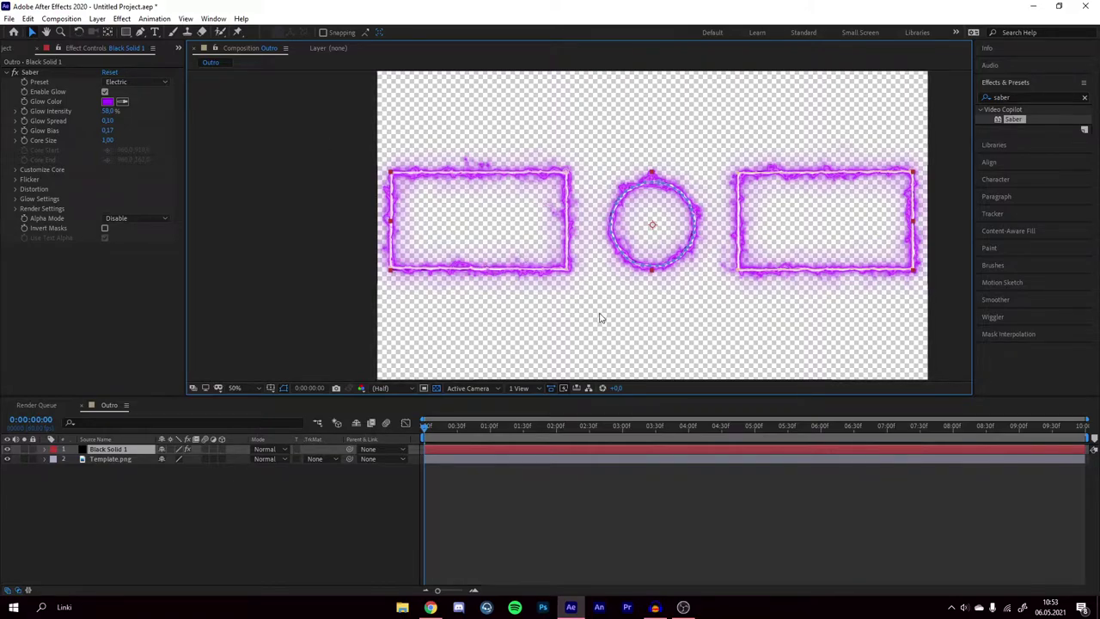
{"action": "left_click", "coordinate": [437, 390]}
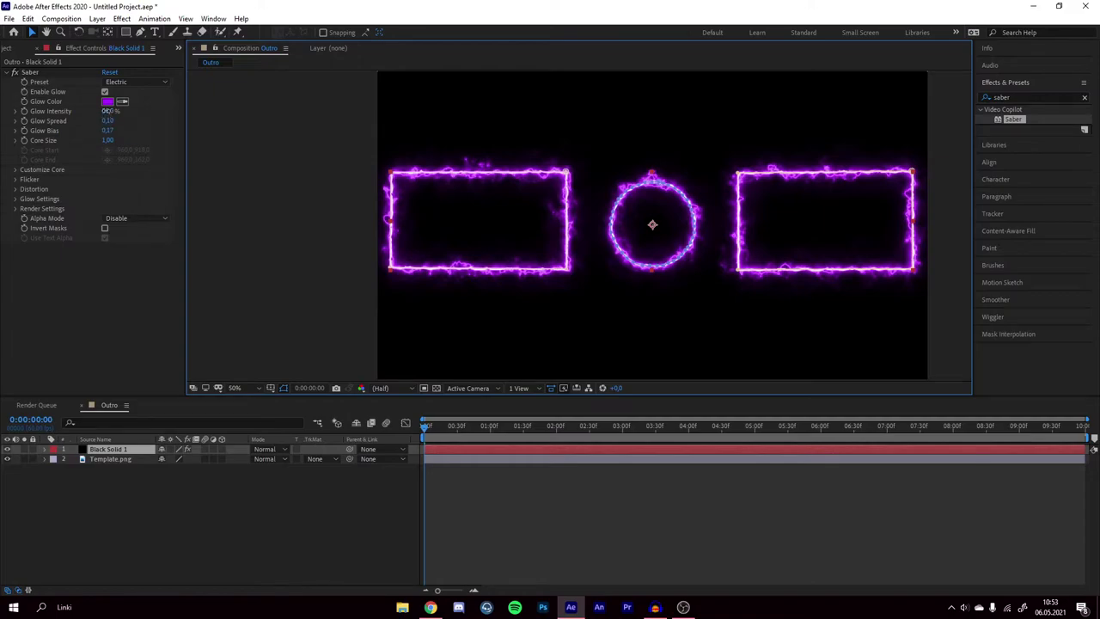
{"action": "mouse_move", "coordinate": [107, 111]}
{"action": "left_mouse_down"}
{"action": "mouse_move", "coordinate": [183, 109]}
{"action": "mouse_move", "coordinate": [147, 111]}
{"action": "left_mouse_up"}
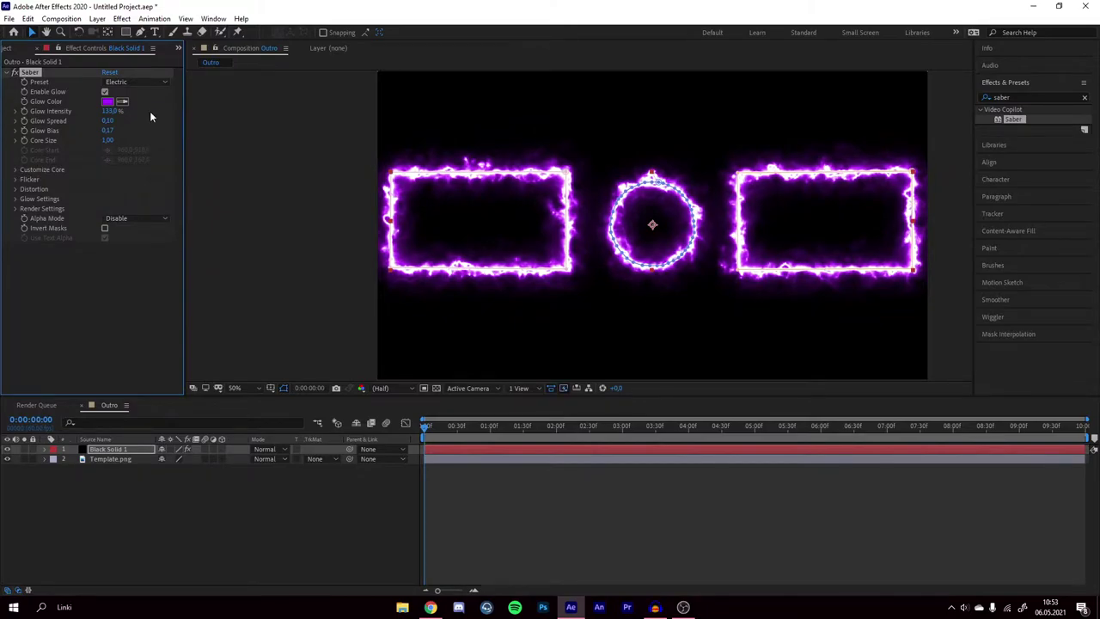
{"action": "left_click_drag", "start_coordinate": [107, 121], "coordinate": [103, 131]}
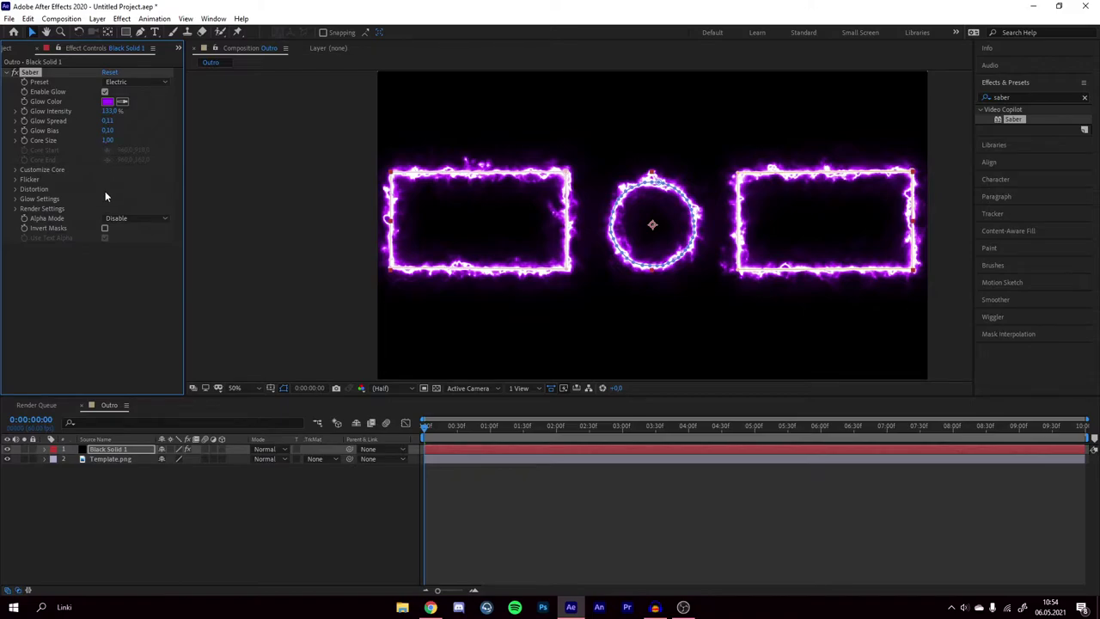
{"action": "left_click_drag", "start_coordinate": [107, 140], "coordinate": [109, 143]}
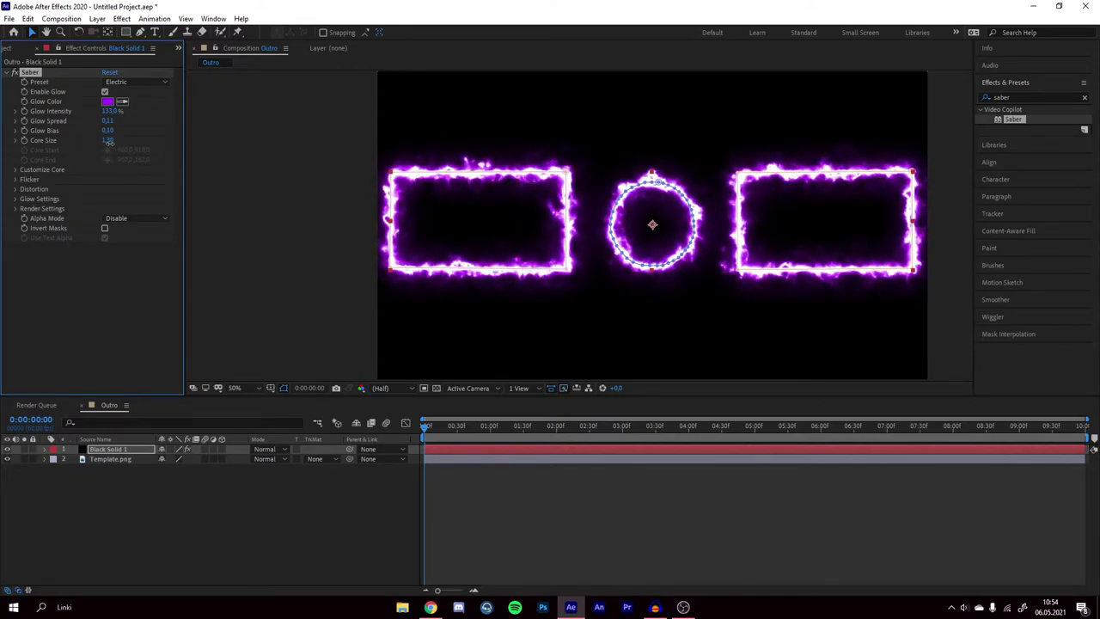
{"action": "left_click_drag", "start_coordinate": [109, 143], "coordinate": [110, 150]}
{"action": "left_click", "coordinate": [1083, 97]}
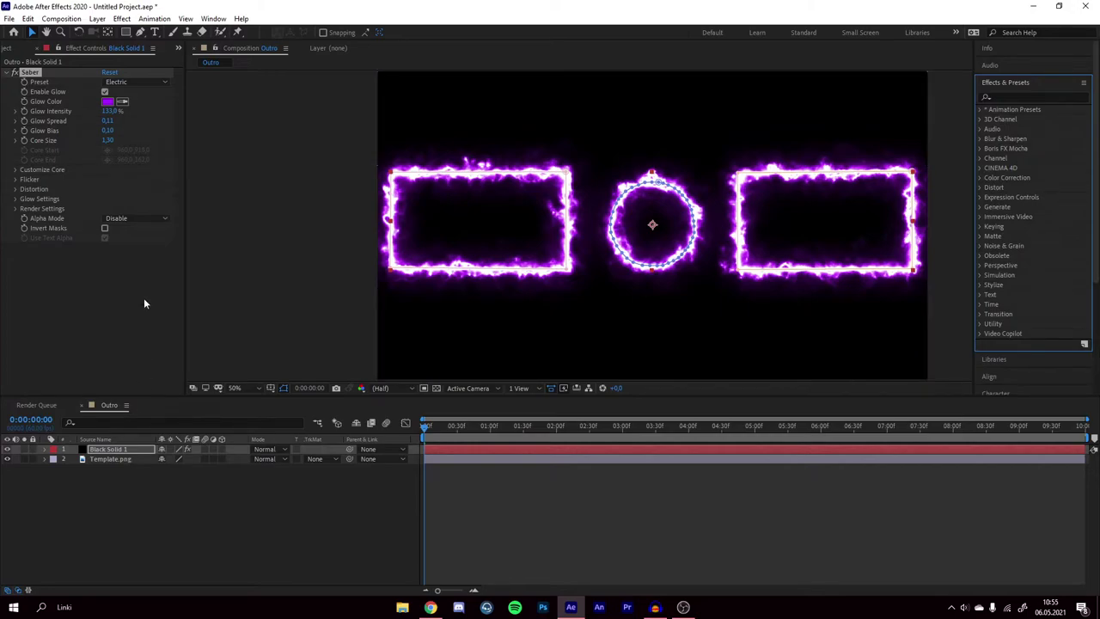
Set the text font to Tahoma Bold.
{"action": "left_click", "coordinate": [157, 33]}
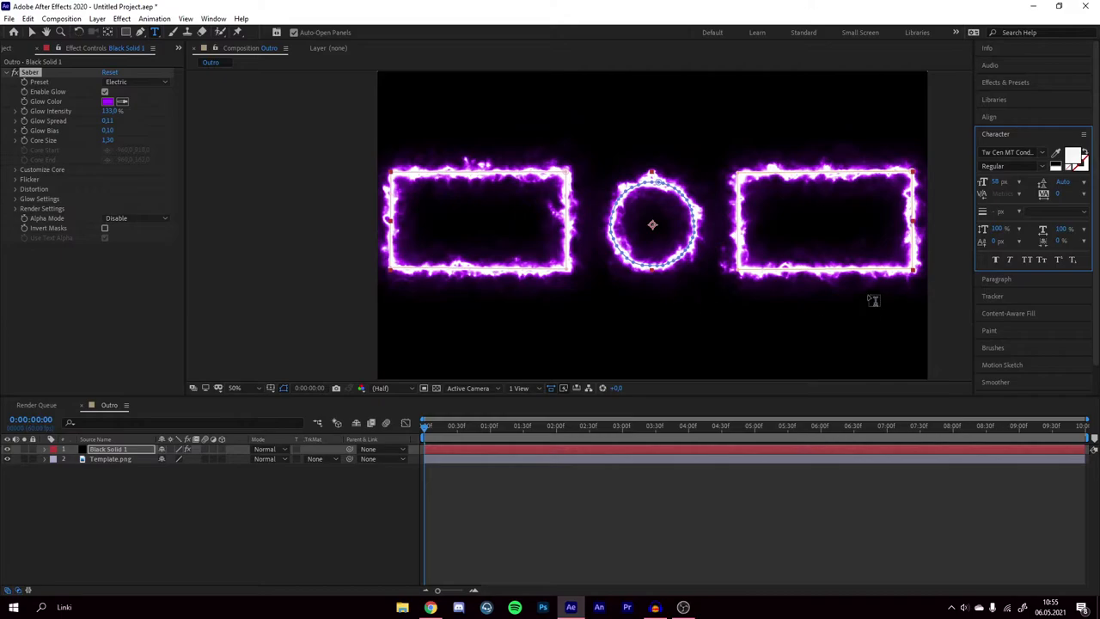
{"action": "left_click", "coordinate": [1042, 153]}
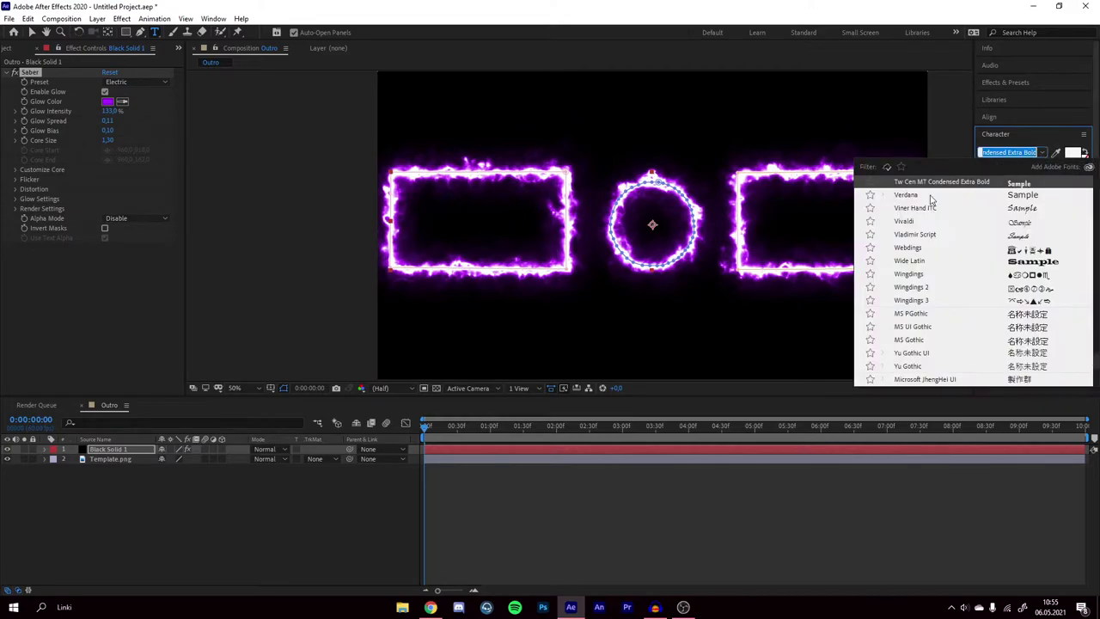
{"action": "type", "text": "Arial"}
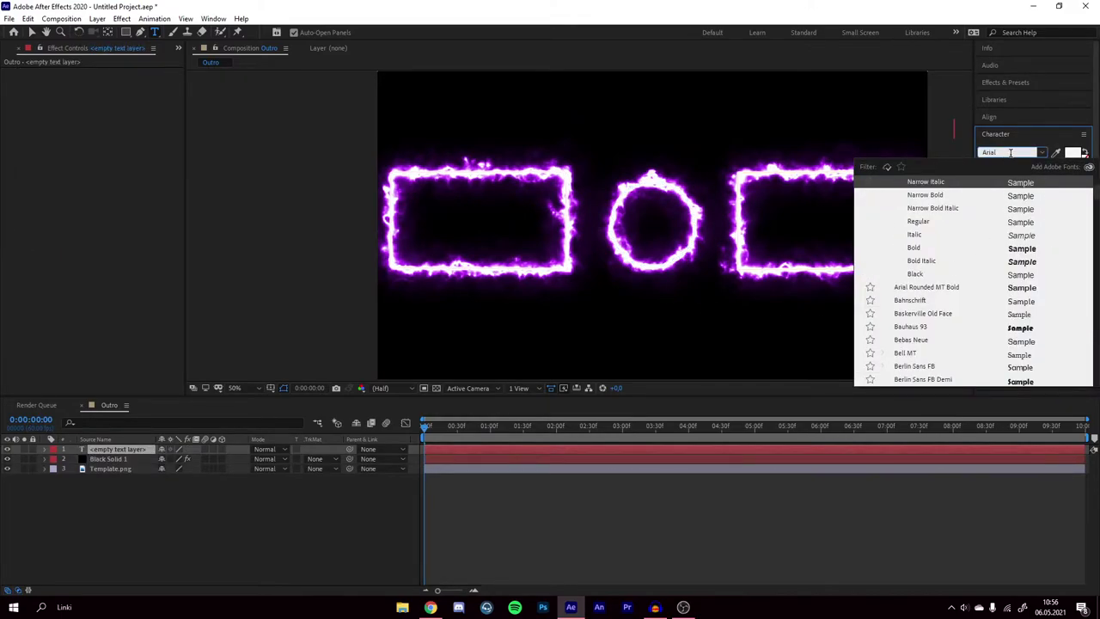
{"action": "type", "text": "Tahoma"}
{"action": "left_click", "coordinate": [915, 195]}
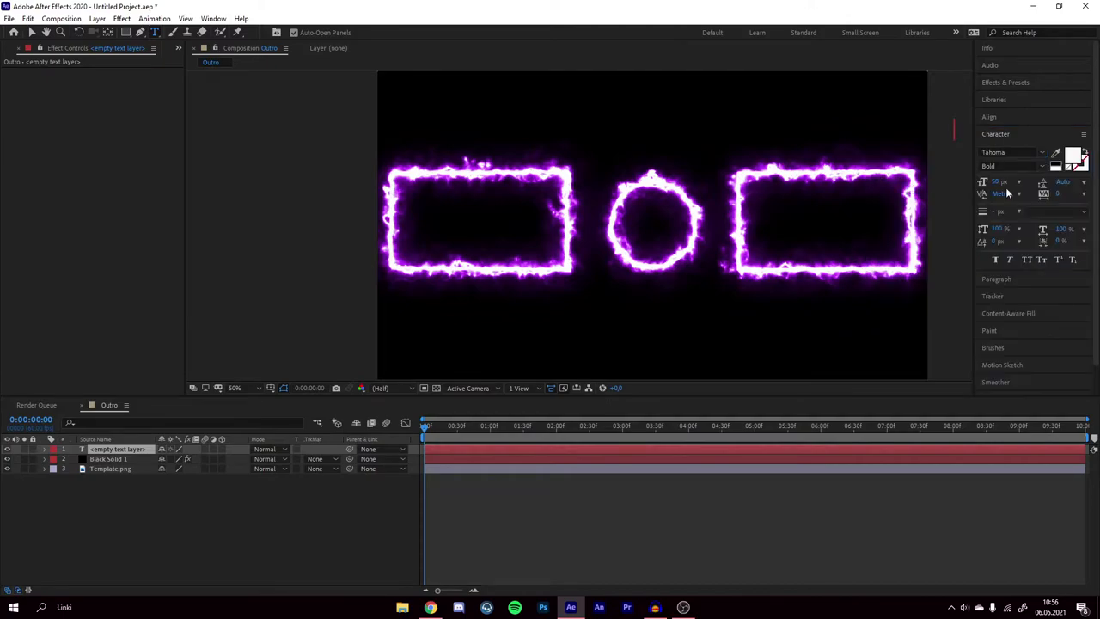
{"action": "key", "text": "Escape"}
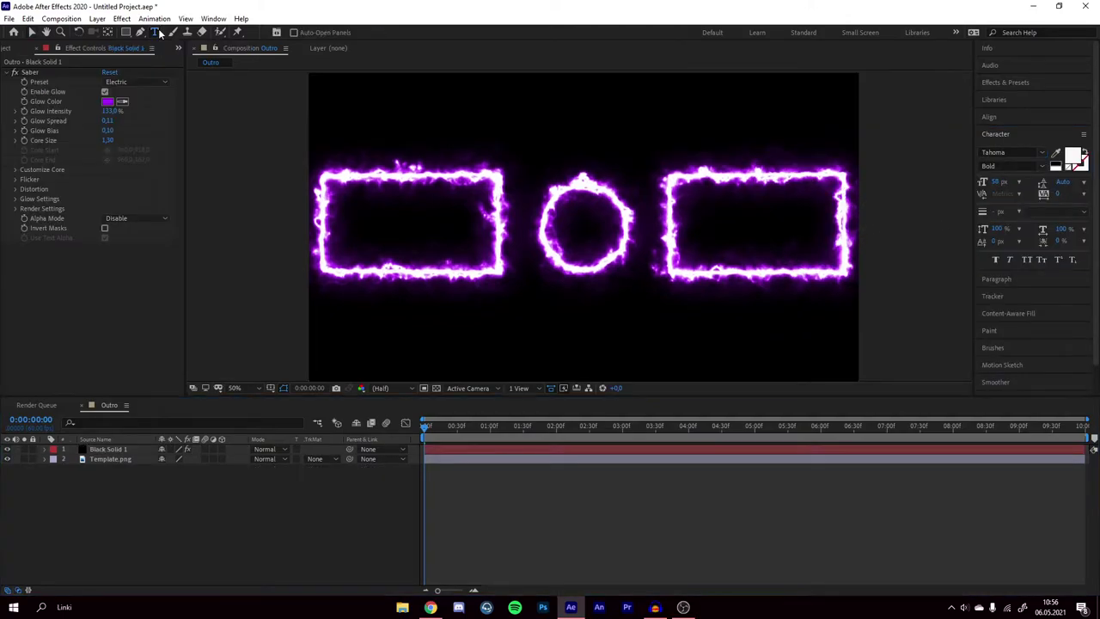
Add a 60 px 'Subskrybujesz?' caption centred just under the circle.
{"action": "left_click", "coordinate": [434, 316]}
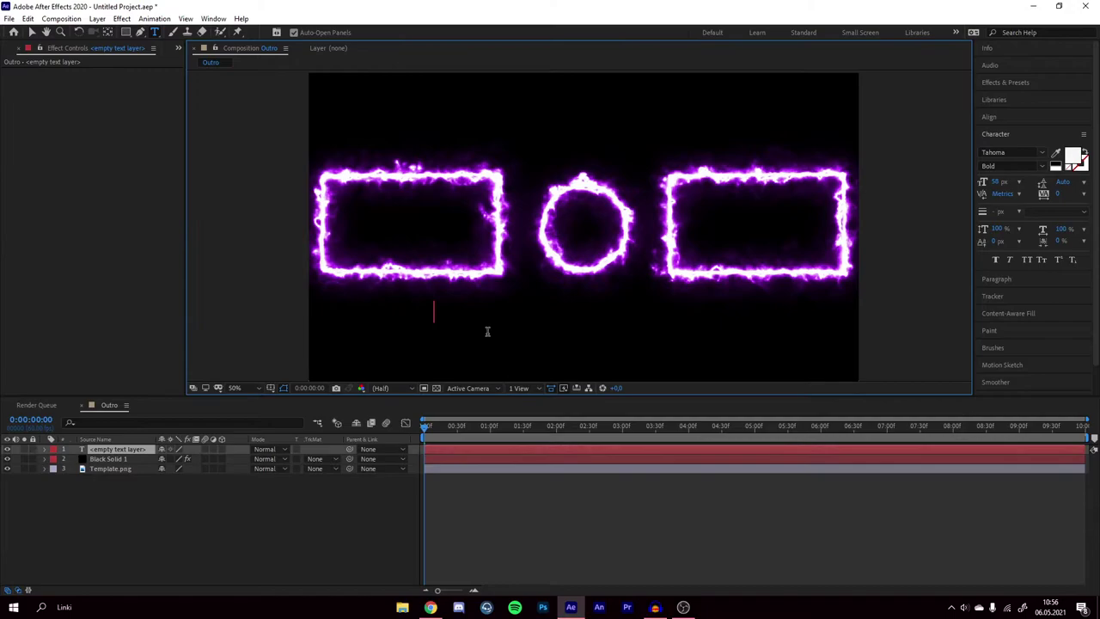
{"action": "type", "text": "Subskrybujesz?"}
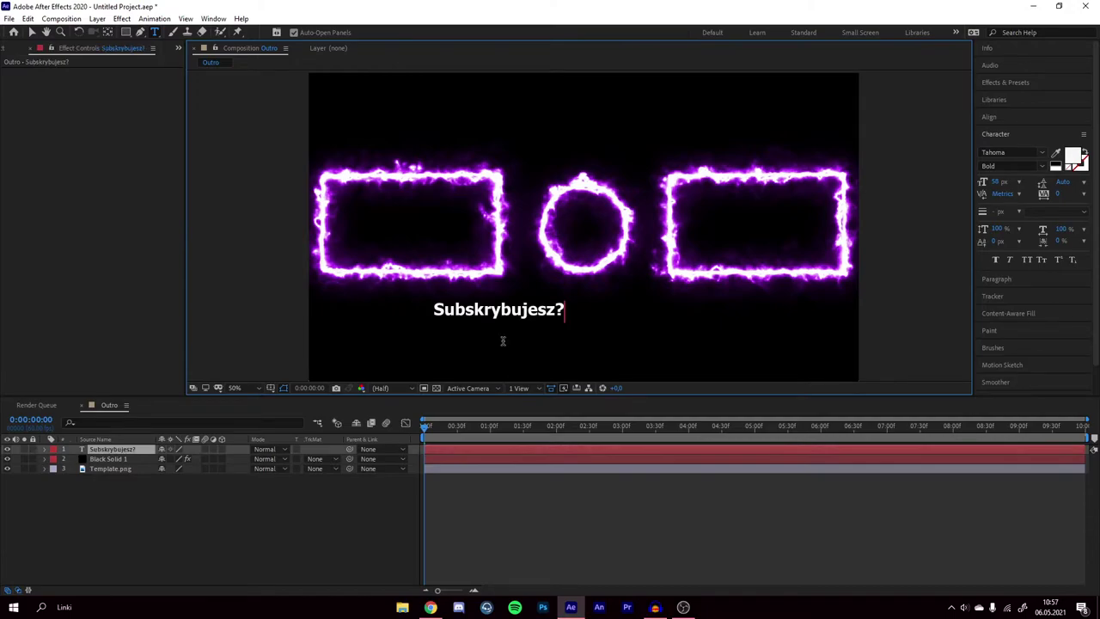
{"action": "left_click", "coordinate": [988, 183]}
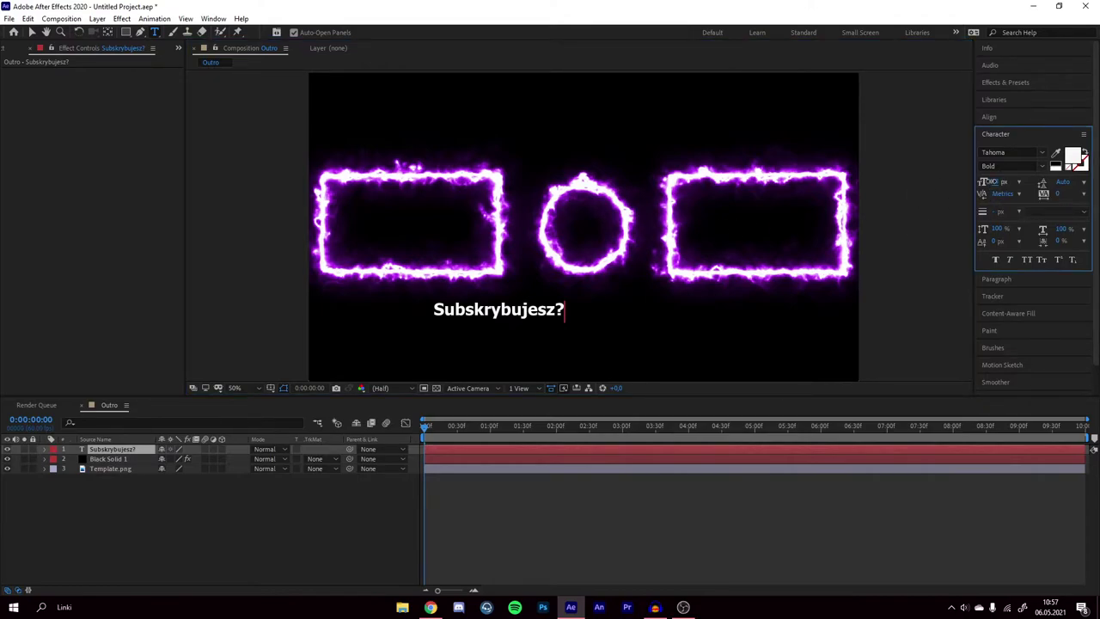
{"action": "type", "text": "60"}
{"action": "key", "text": "Return"}
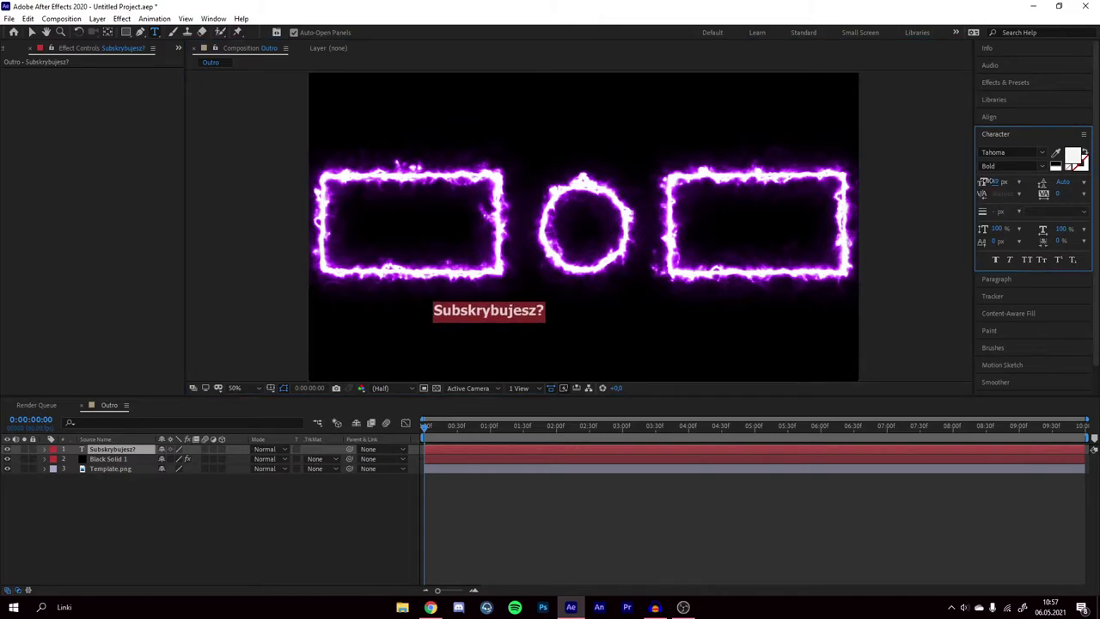
{"action": "key", "text": "v"}
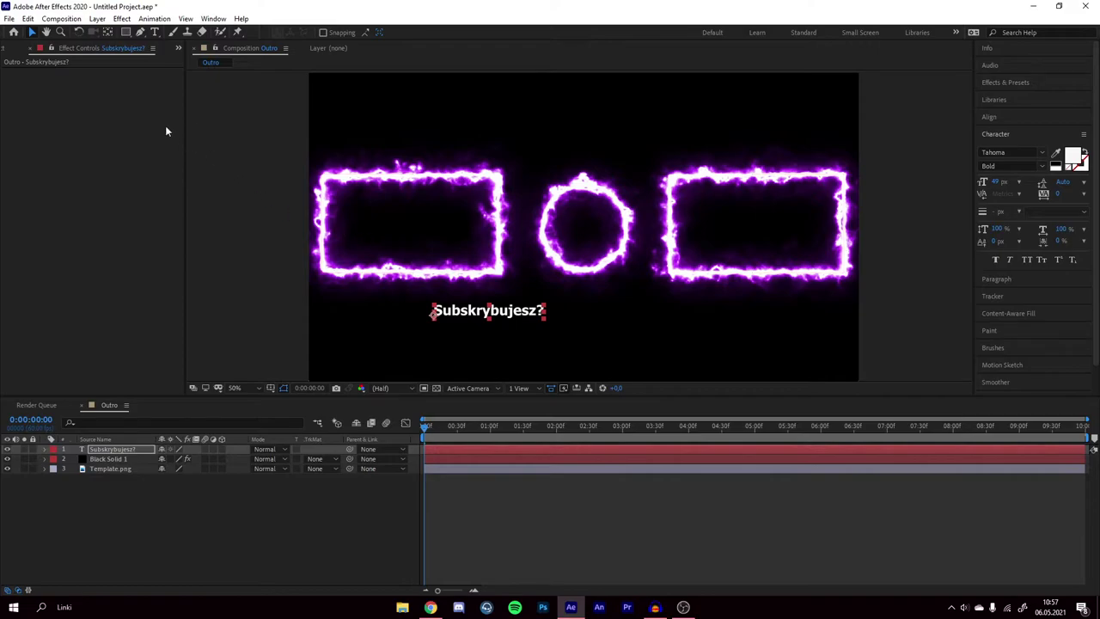
{"action": "left_click_drag", "start_coordinate": [501, 313], "coordinate": [593, 298]}
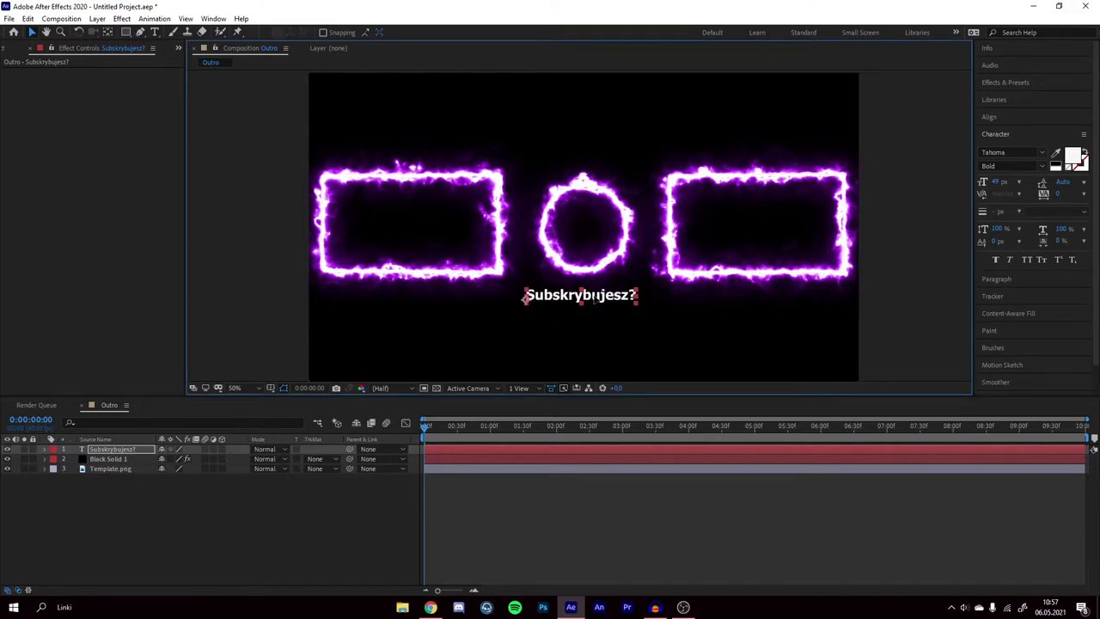
{"action": "left_click_drag", "start_coordinate": [594, 298], "coordinate": [597, 295]}
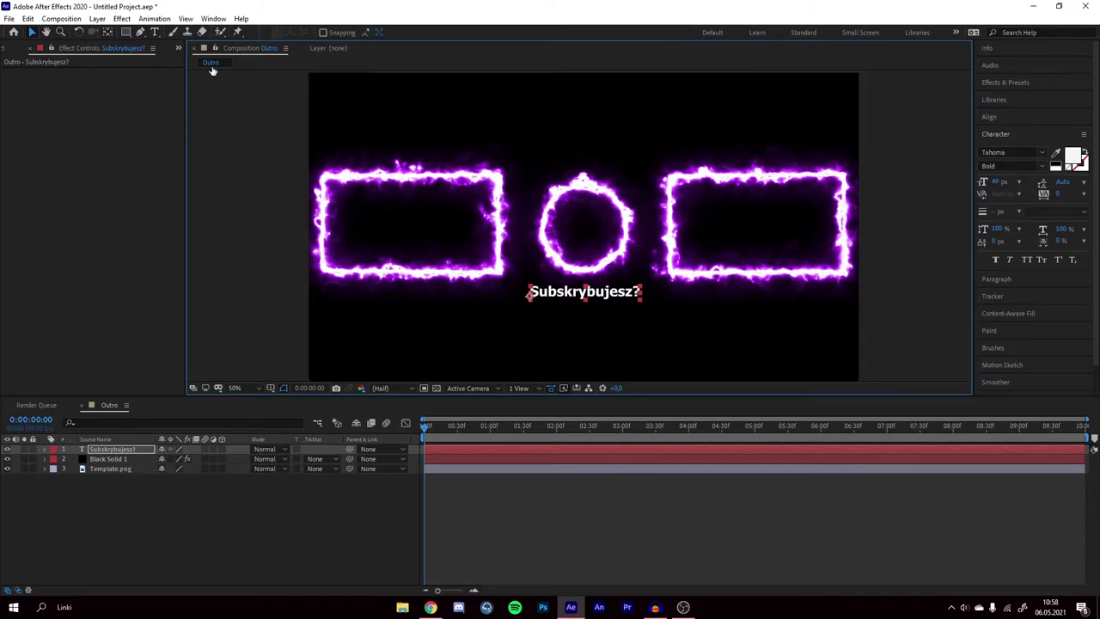
Add a 70 px 'Ostatni film' caption just under the right frame.
{"action": "left_click", "coordinate": [154, 31]}
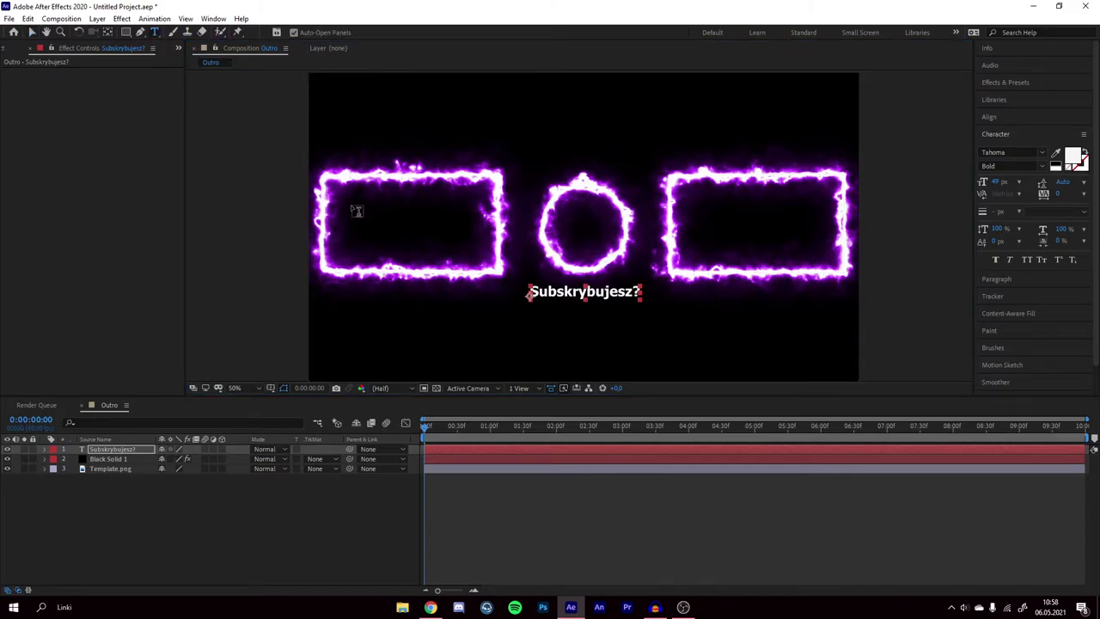
{"action": "left_click", "coordinate": [696, 323]}
{"action": "type", "text": "Ostatni film"}
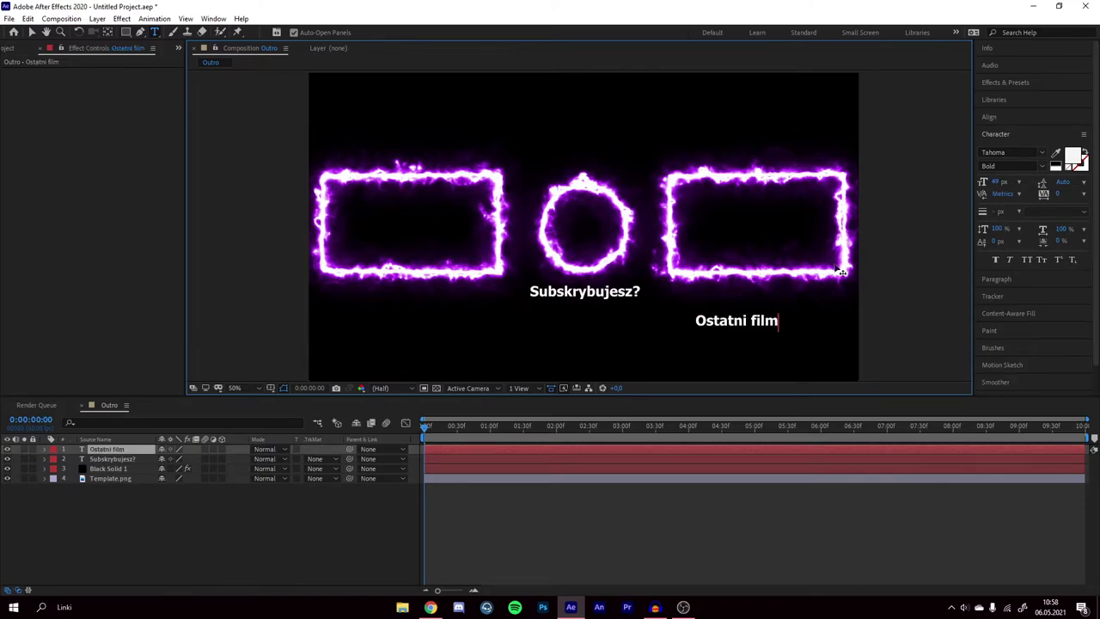
{"action": "left_click_drag", "start_coordinate": [780, 323], "coordinate": [674, 327]}
{"action": "left_click_drag", "start_coordinate": [996, 181], "coordinate": [1006, 182]}
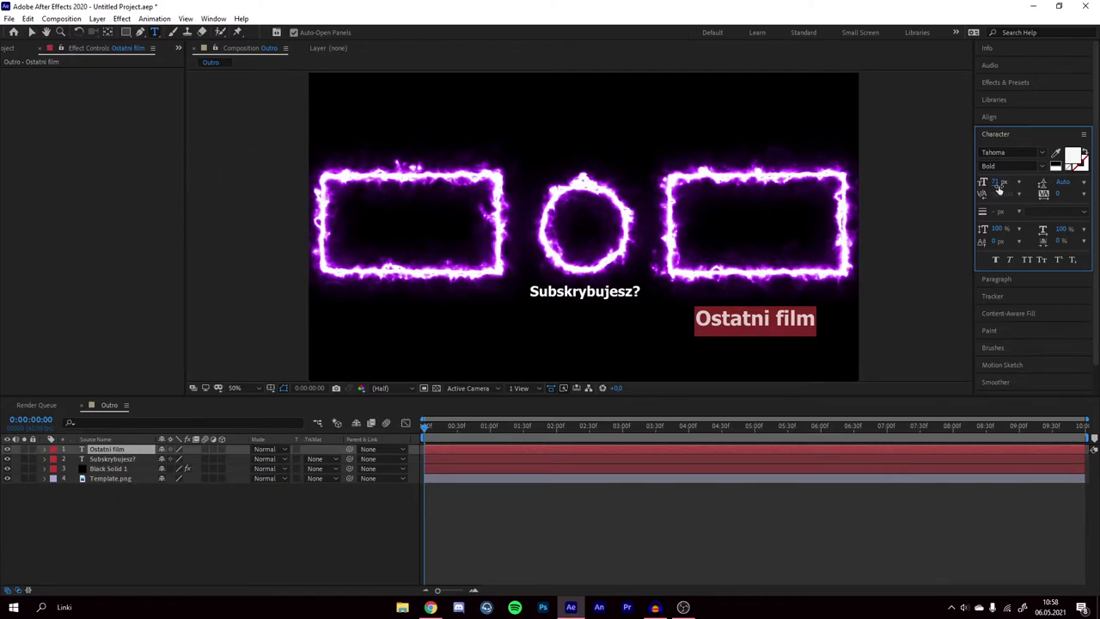
{"action": "left_click", "coordinate": [997, 182]}
{"action": "type", "text": "7"}
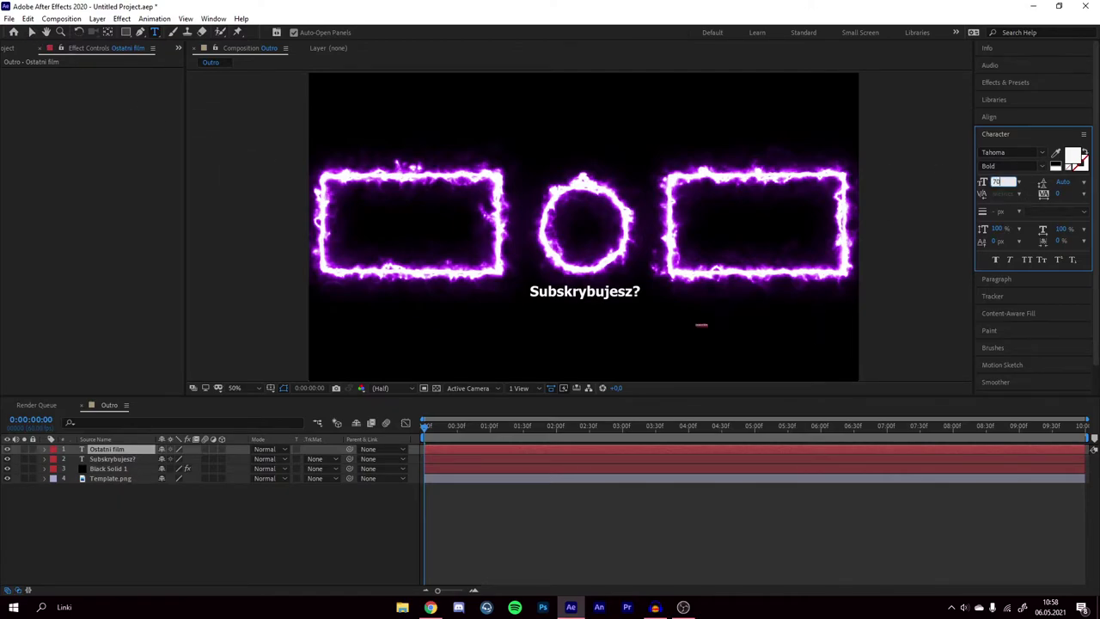
{"action": "type", "text": "0"}
{"action": "key", "text": "Return"}
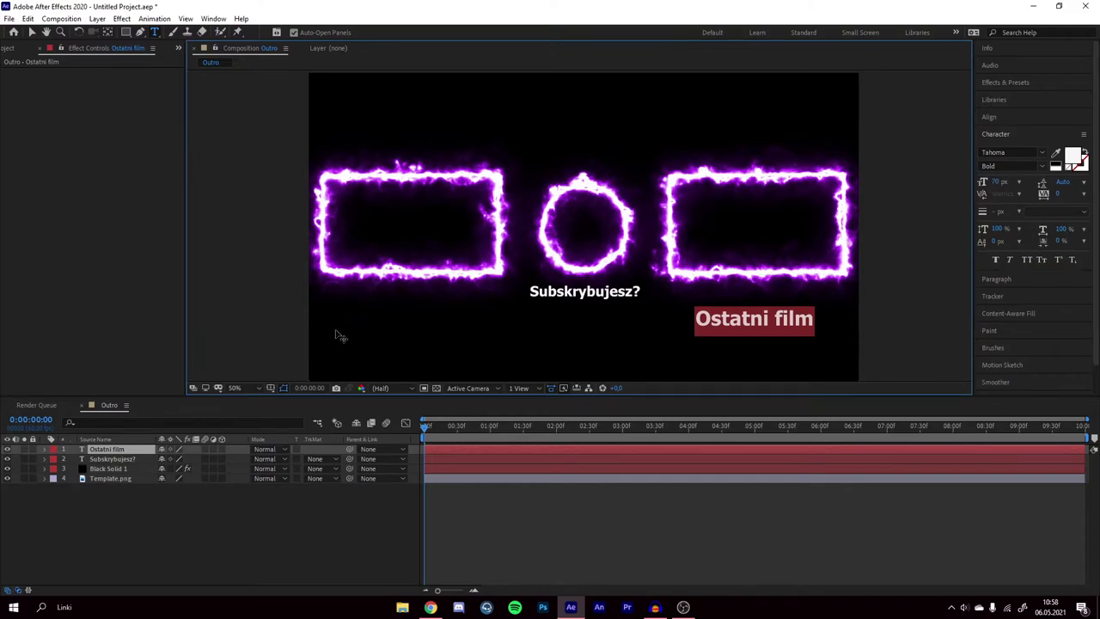
{"action": "left_click", "coordinate": [31, 32]}
{"action": "left_click_drag", "start_coordinate": [740, 325], "coordinate": [747, 304]}
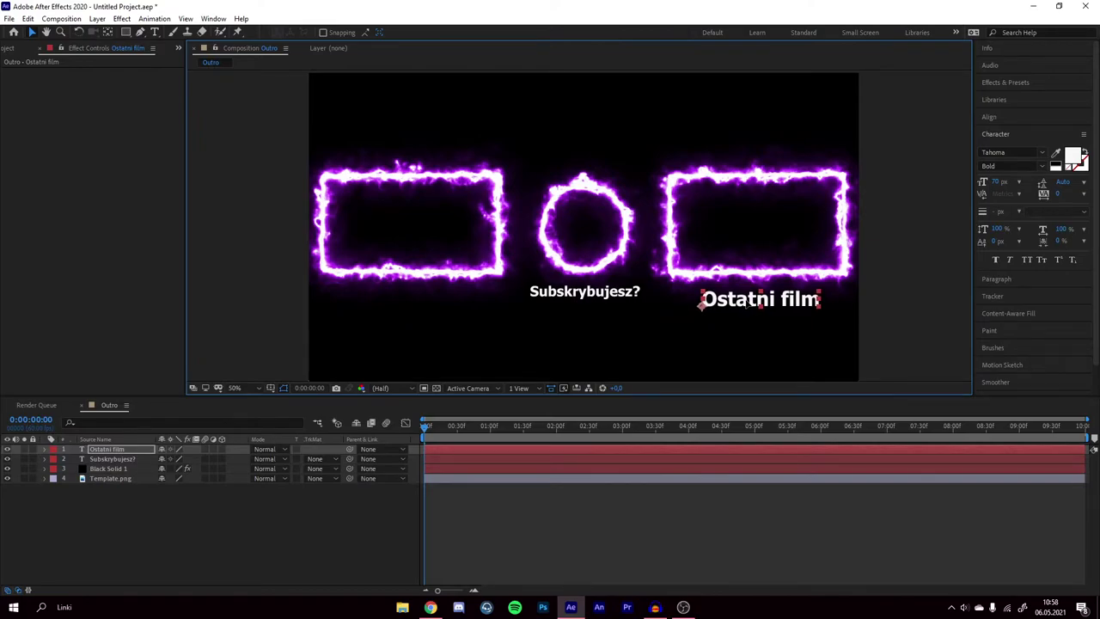
Add a 'Polecany film' caption under the left frame.
{"action": "left_click", "coordinate": [155, 32]}
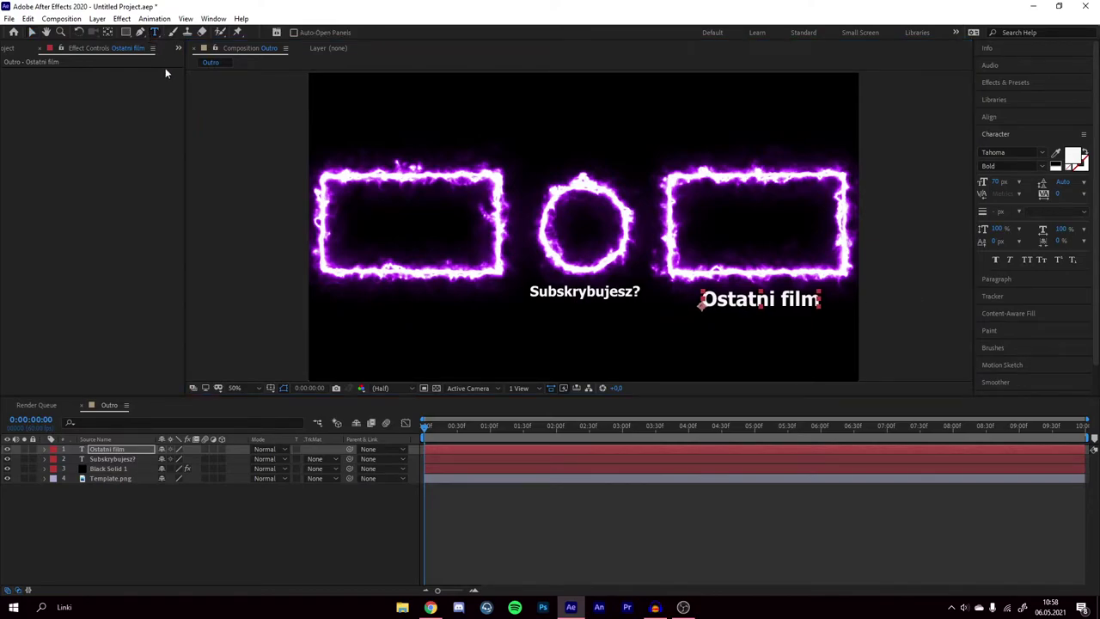
{"action": "left_click", "coordinate": [373, 337]}
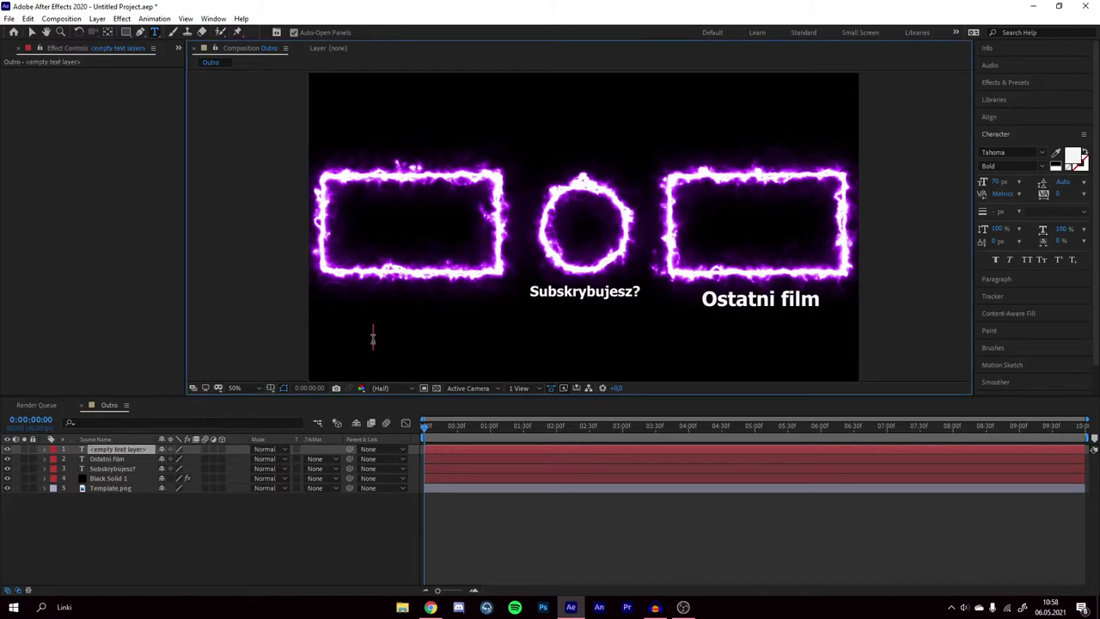
{"action": "type", "text": "Polecany film"}
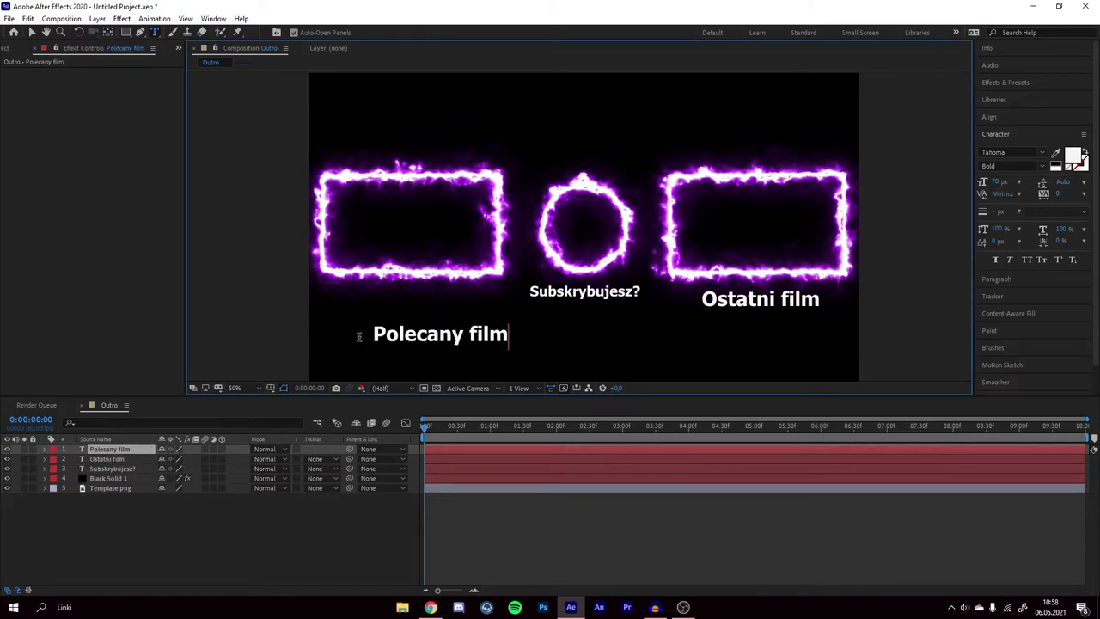
{"action": "left_click_drag", "start_coordinate": [507, 333], "coordinate": [376, 344]}
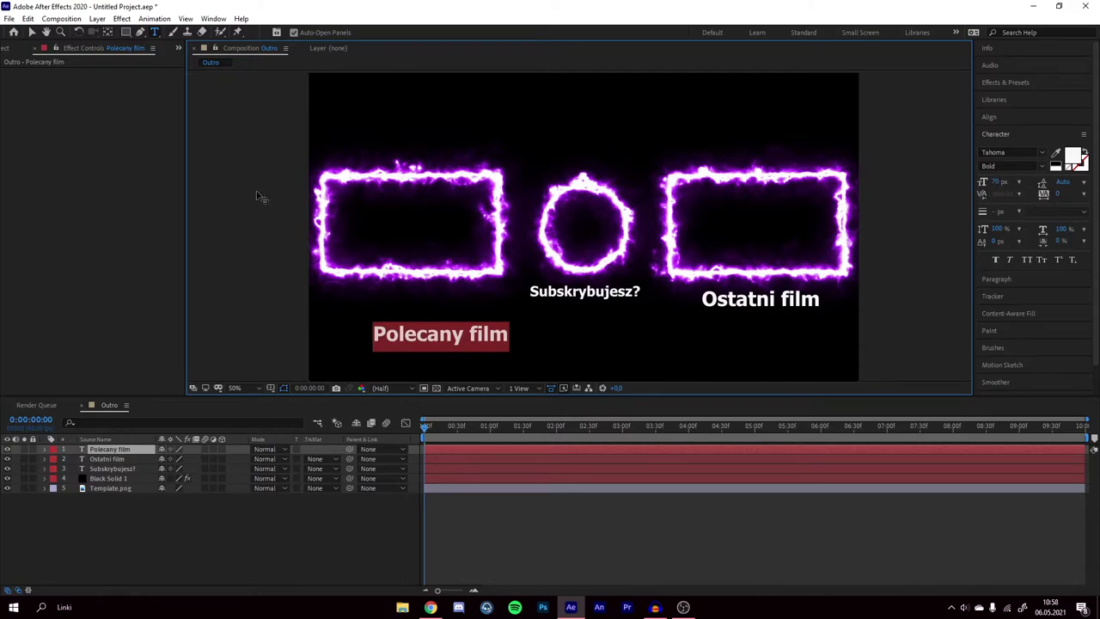
{"action": "left_click", "coordinate": [32, 33]}
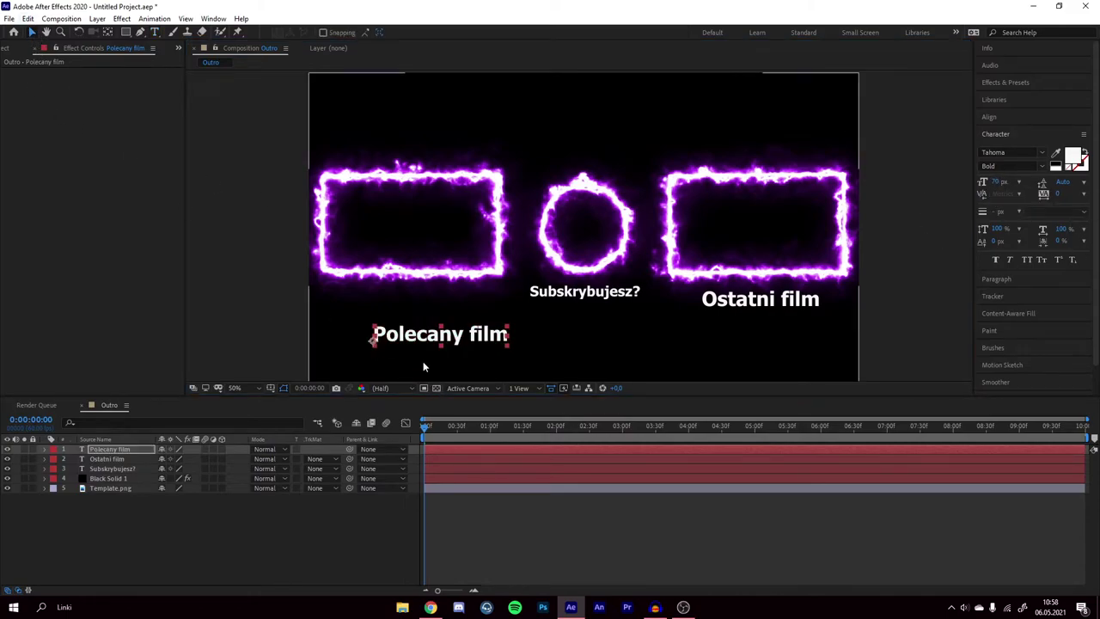
{"action": "left_click_drag", "start_coordinate": [406, 335], "coordinate": [371, 303]}
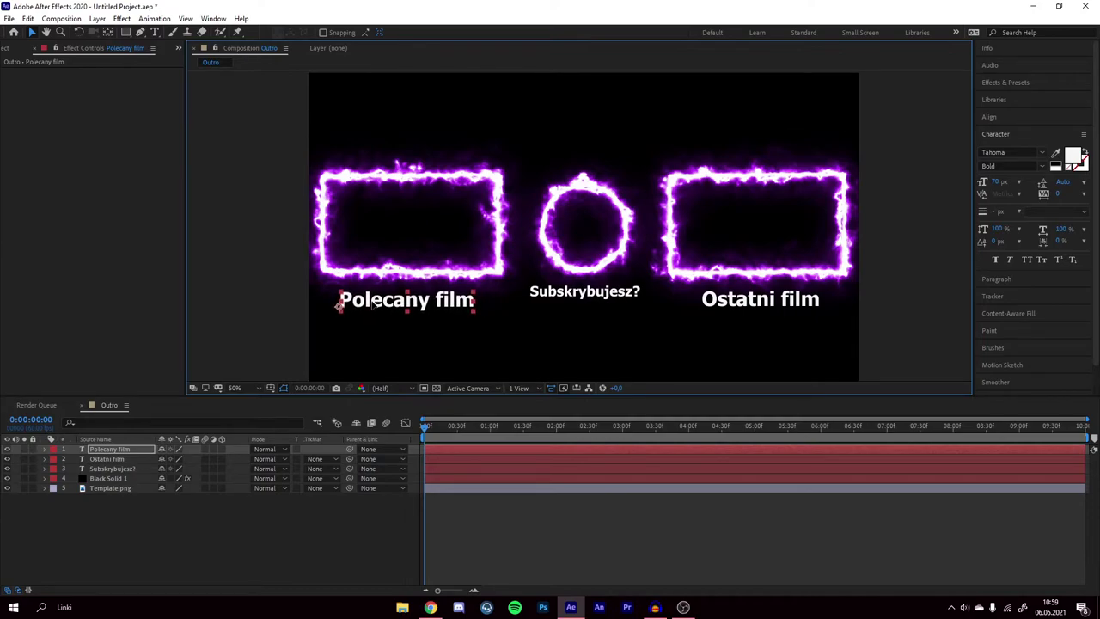
Preview the first 16 frames with the new captions.
{"action": "left_click", "coordinate": [513, 342]}
{"action": "scroll", "coordinate": [522, 319], "scroll_direction": "down", "scroll_amount": 5}
{"action": "scroll", "coordinate": [523, 321], "scroll_direction": "up", "scroll_amount": 3}
{"action": "scroll", "coordinate": [489, 344], "scroll_direction": "up", "scroll_amount": 2}
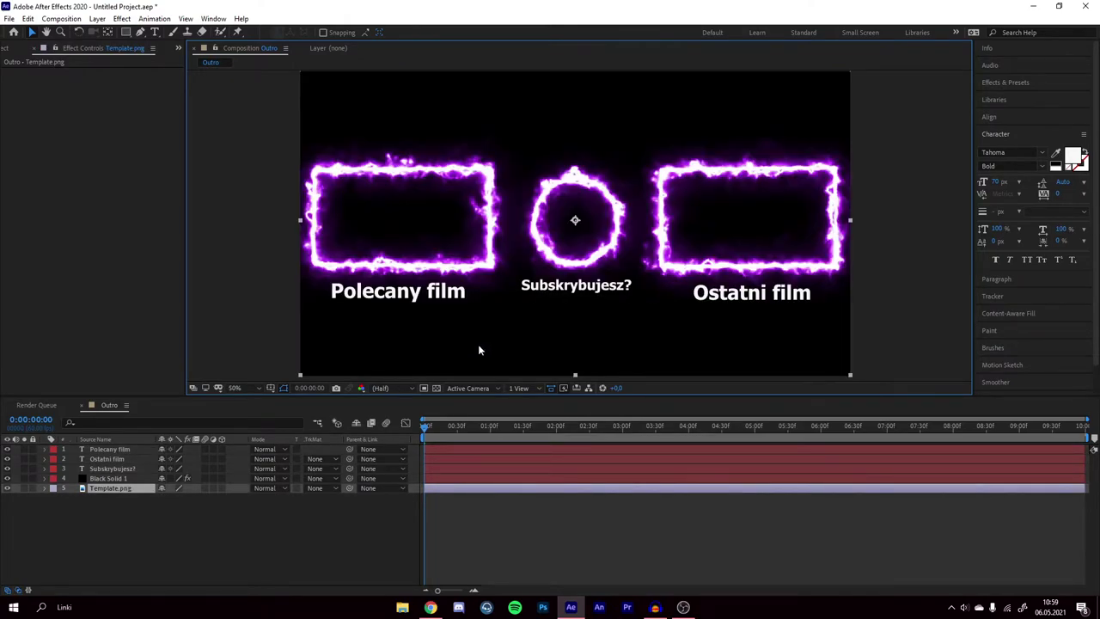
{"action": "mouse_move", "coordinate": [424, 427]}
{"action": "left_mouse_down"}
{"action": "mouse_move", "coordinate": [760, 427]}
{"action": "mouse_move", "coordinate": [422, 430]}
{"action": "left_mouse_up"}
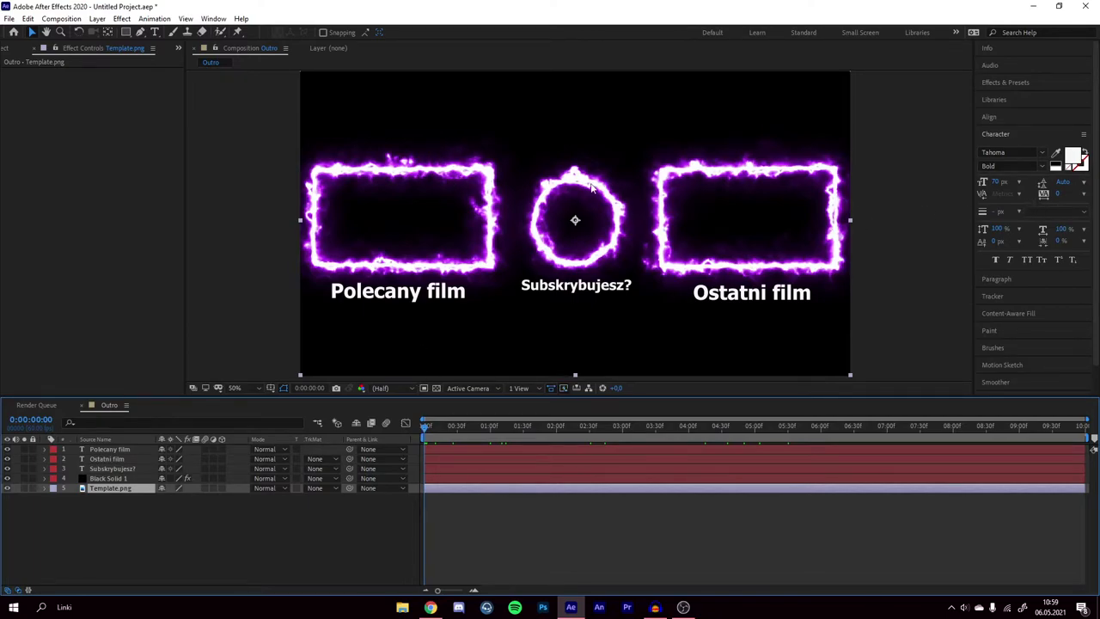
Type the title 'Dzięki za obejrzenie!' near the top at 100 px font size.
{"action": "left_click", "coordinate": [155, 32]}
{"action": "left_click", "coordinate": [399, 112]}
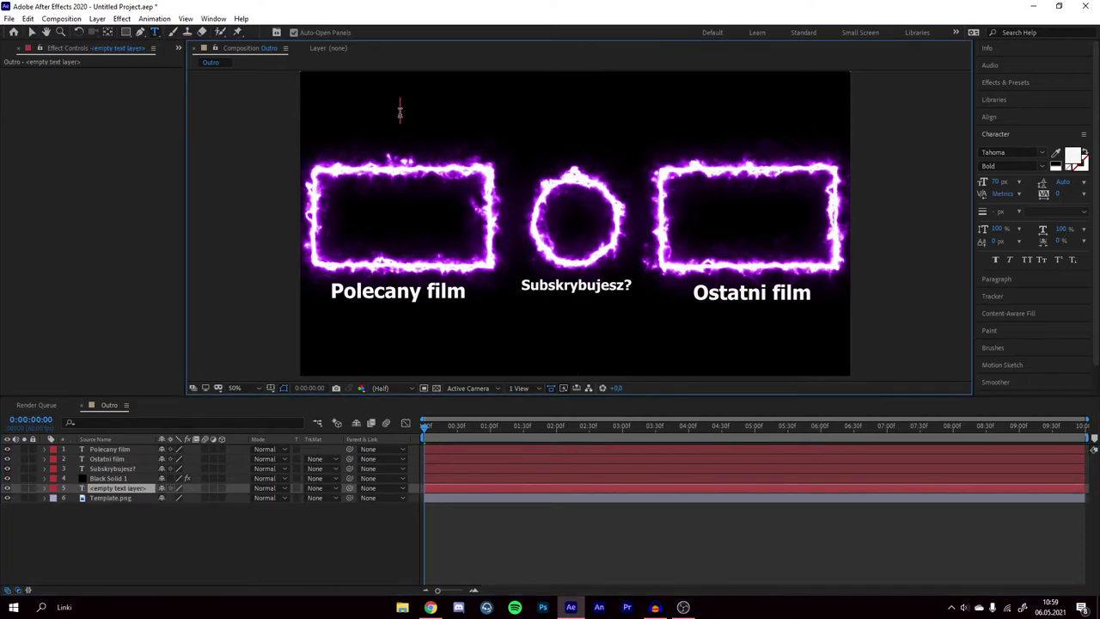
{"action": "type", "text": "Dzięki za obejrzenie!"}
{"action": "left_click_drag", "start_coordinate": [618, 114], "coordinate": [365, 124]}
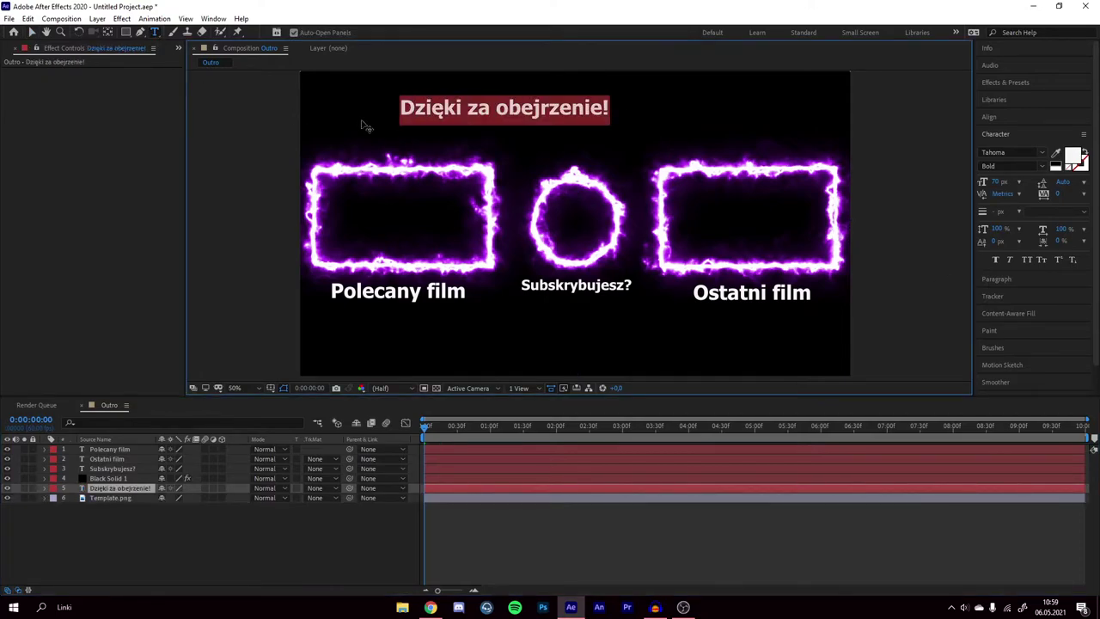
{"action": "left_click", "coordinate": [1000, 183]}
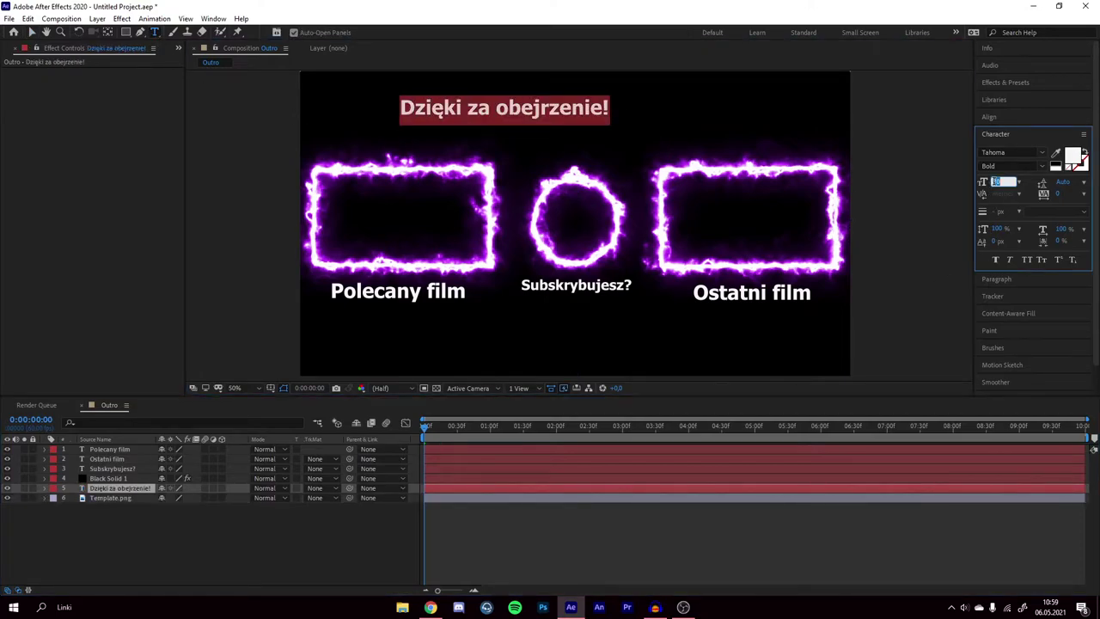
{"action": "type", "text": "100"}
{"action": "key", "text": "Return"}
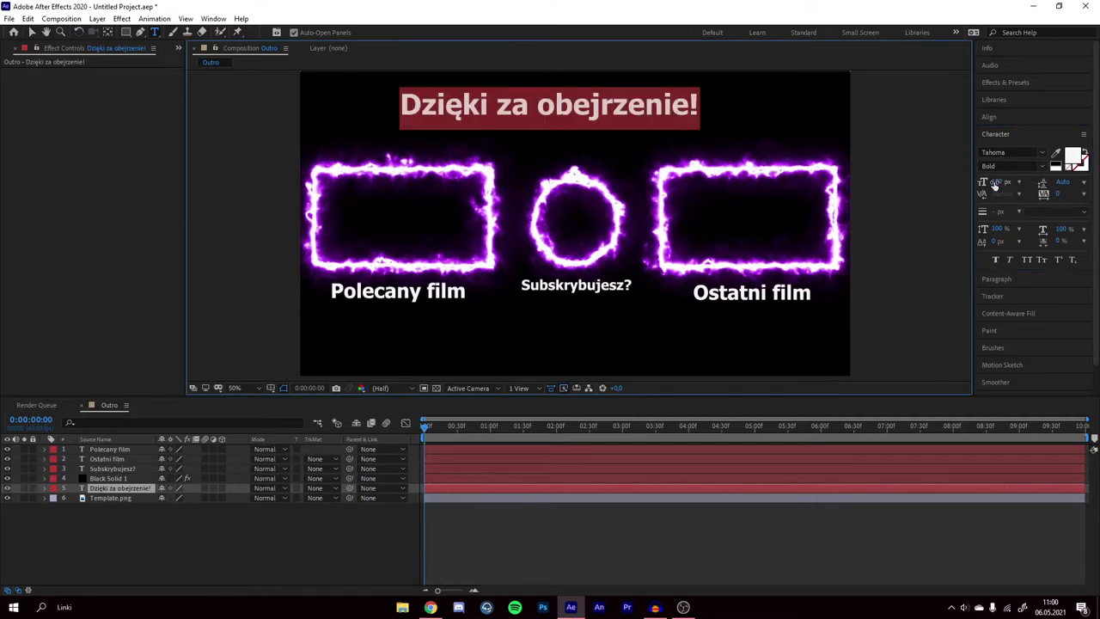
Centre the title above the three frames with small down and left nudges.
{"action": "left_click", "coordinate": [32, 32]}
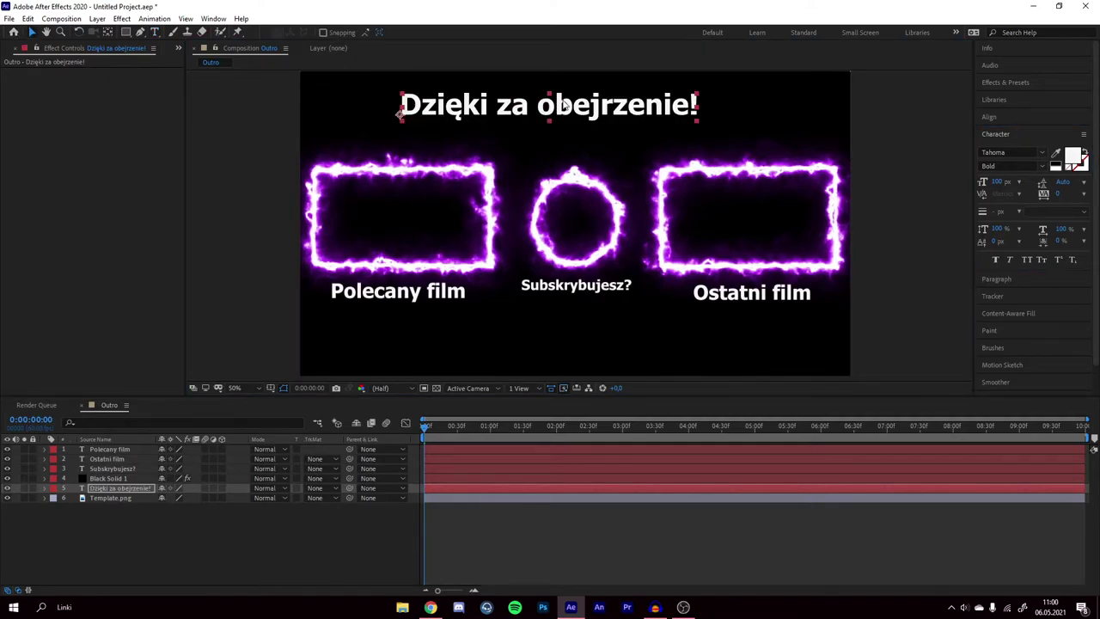
{"action": "left_click_drag", "start_coordinate": [454, 107], "coordinate": [478, 113]}
{"action": "key", "text": "Down"}
{"action": "key", "text": "Down"}
{"action": "key", "text": "Down"}
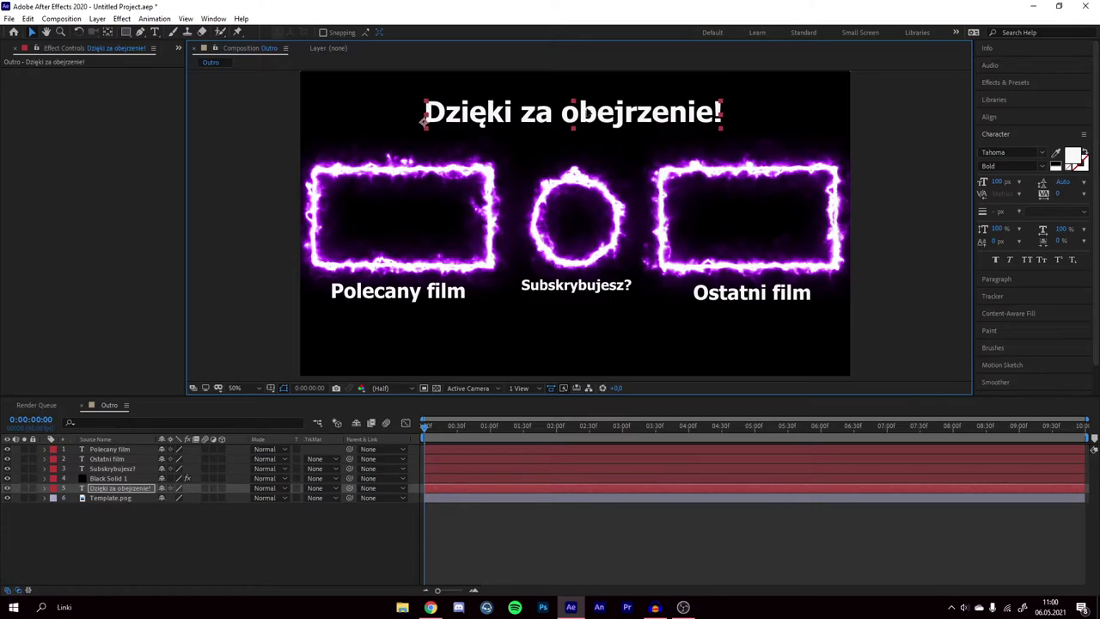
{"action": "key", "text": "Left"}
{"action": "key", "text": "Left"}
{"action": "key", "text": "Left"}
{"action": "key", "text": "Left"}
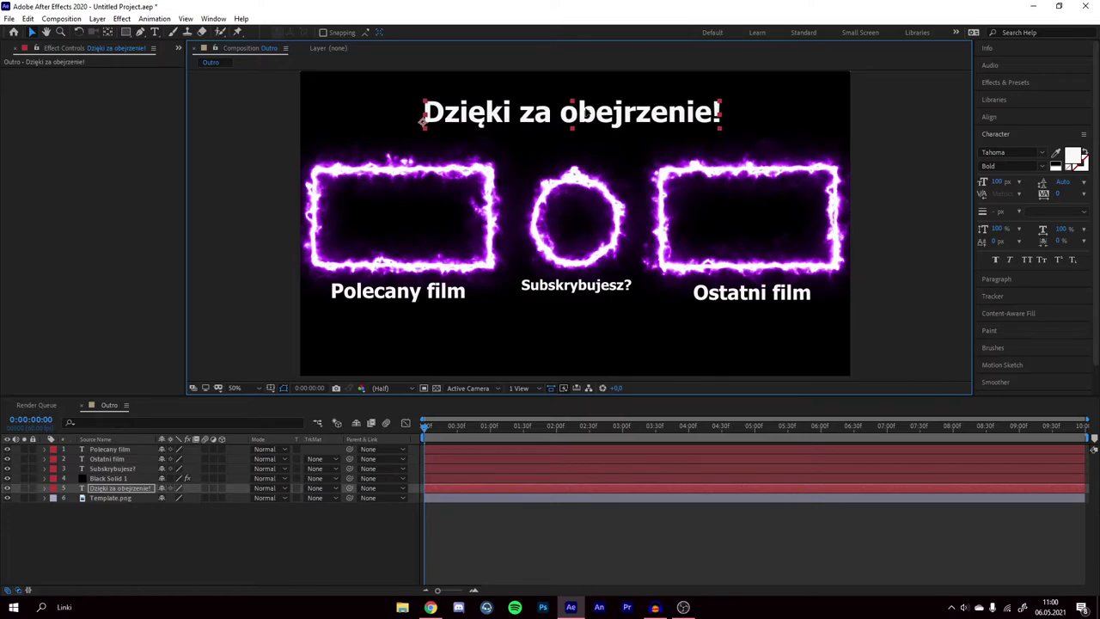
{"action": "key", "text": "Down"}
{"action": "key", "text": "Down"}
{"action": "key", "text": "Down"}
{"action": "key", "text": "Down"}
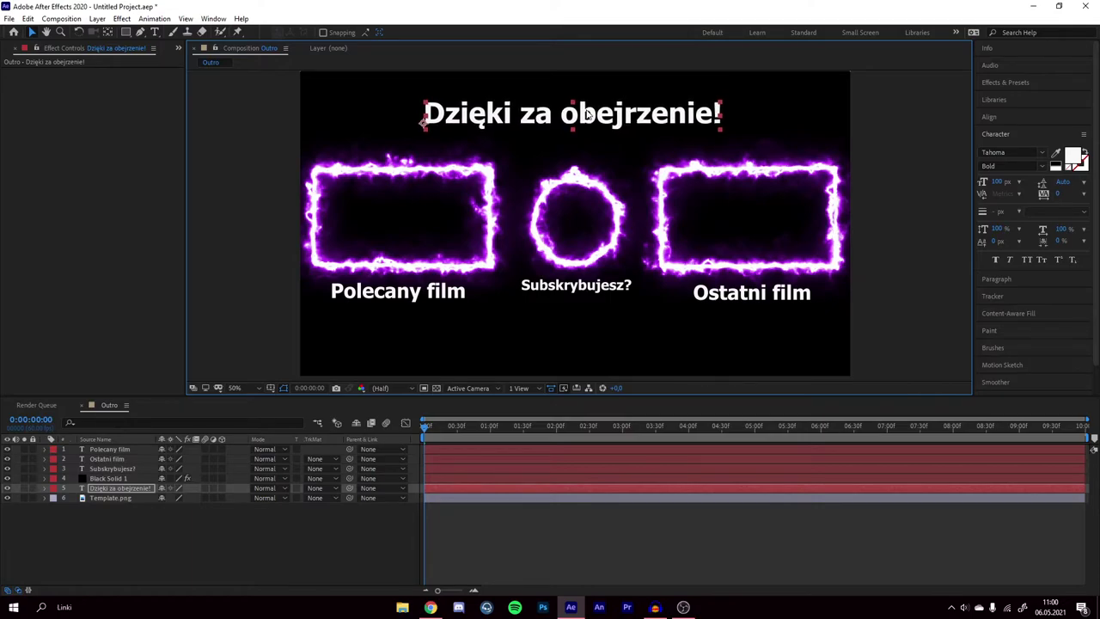
{"action": "left_click", "coordinate": [803, 110]}
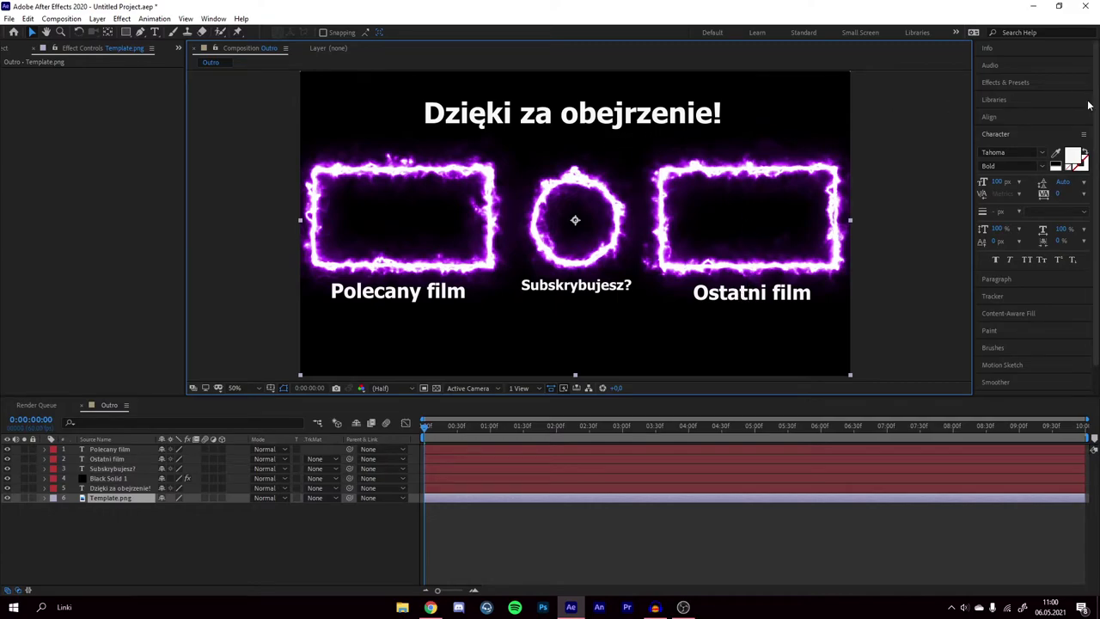
Glow the title at threshold 66.7%, radius 89, intensity 1.8, and add Glow to 'Ostatni film'.
{"action": "left_click", "coordinate": [1005, 82]}
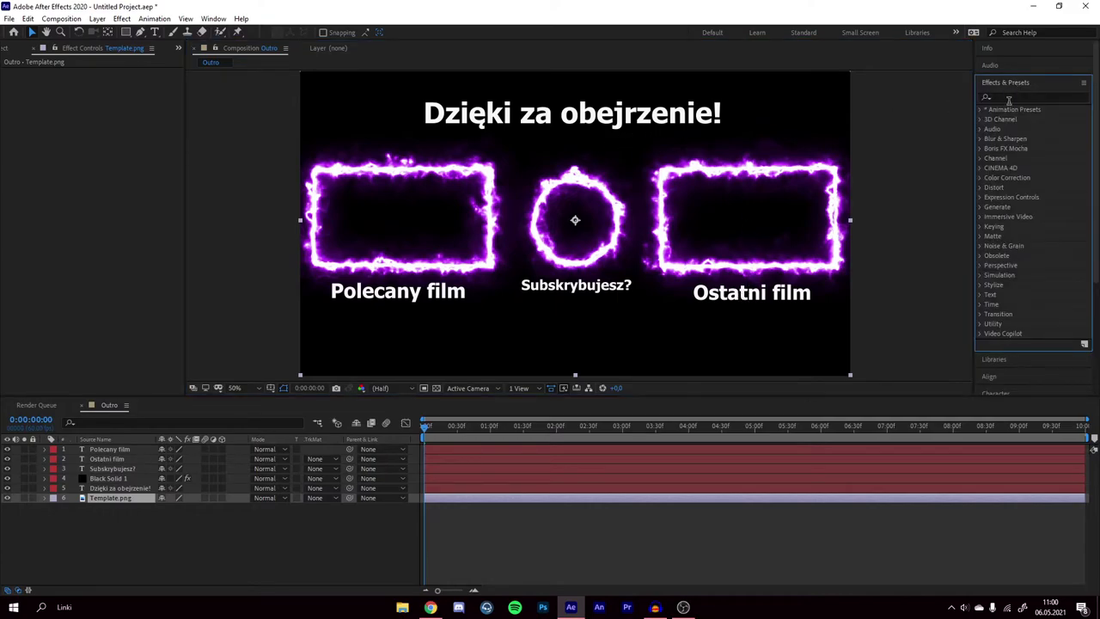
{"action": "left_click", "coordinate": [1009, 99]}
{"action": "type", "text": "gl"}
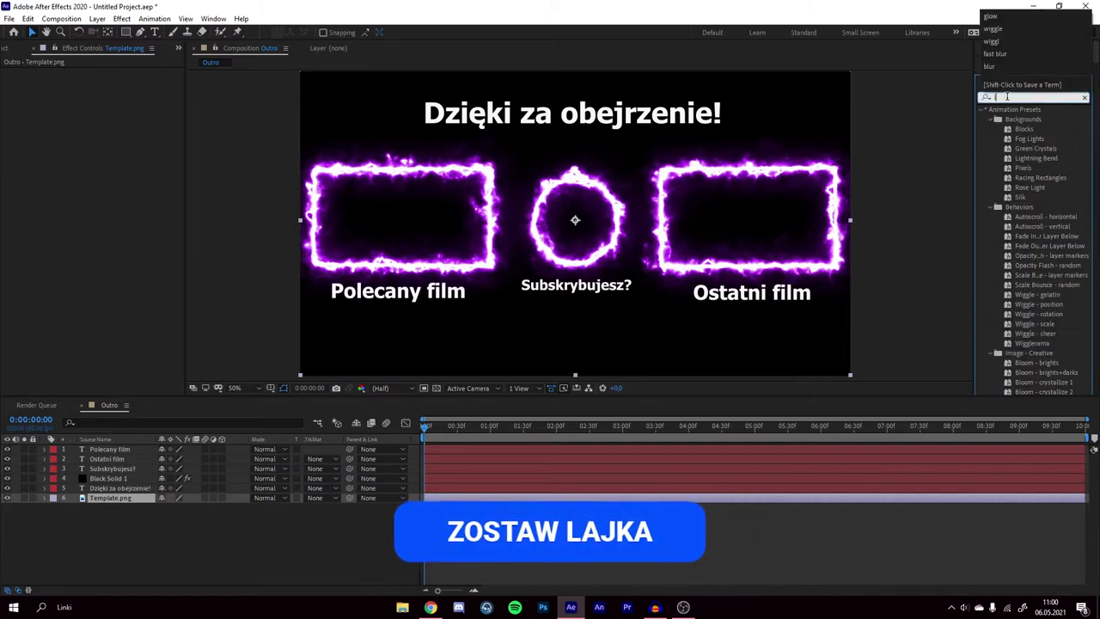
{"action": "type", "text": "ow"}
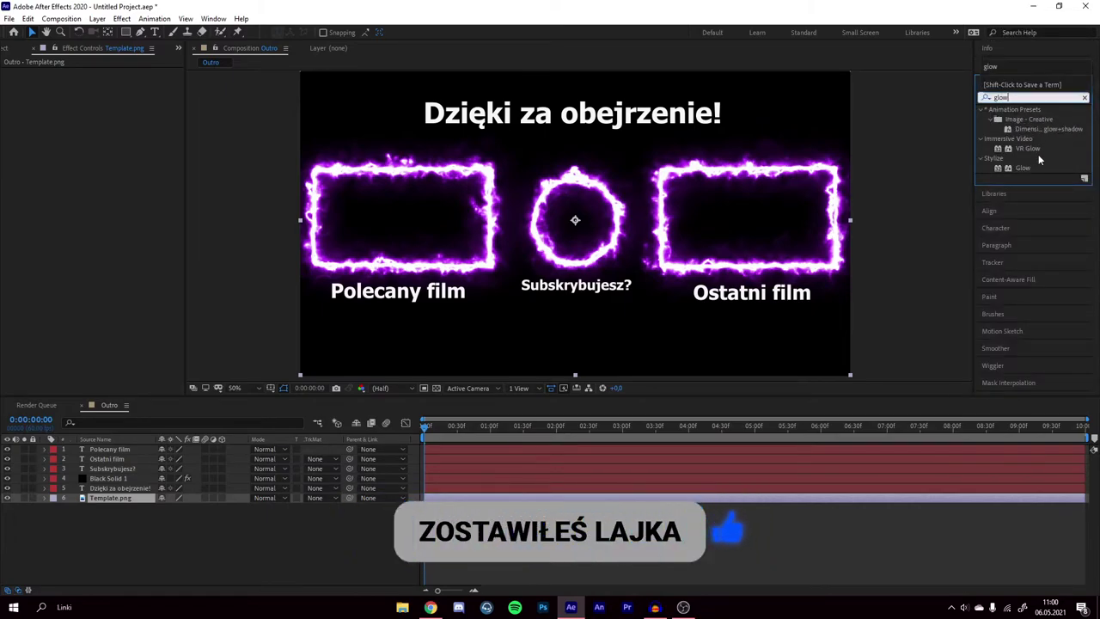
{"action": "mouse_move", "coordinate": [1031, 167]}
{"action": "left_mouse_down"}
{"action": "mouse_move", "coordinate": [648, 145]}
{"action": "mouse_move", "coordinate": [562, 116]}
{"action": "left_mouse_up"}
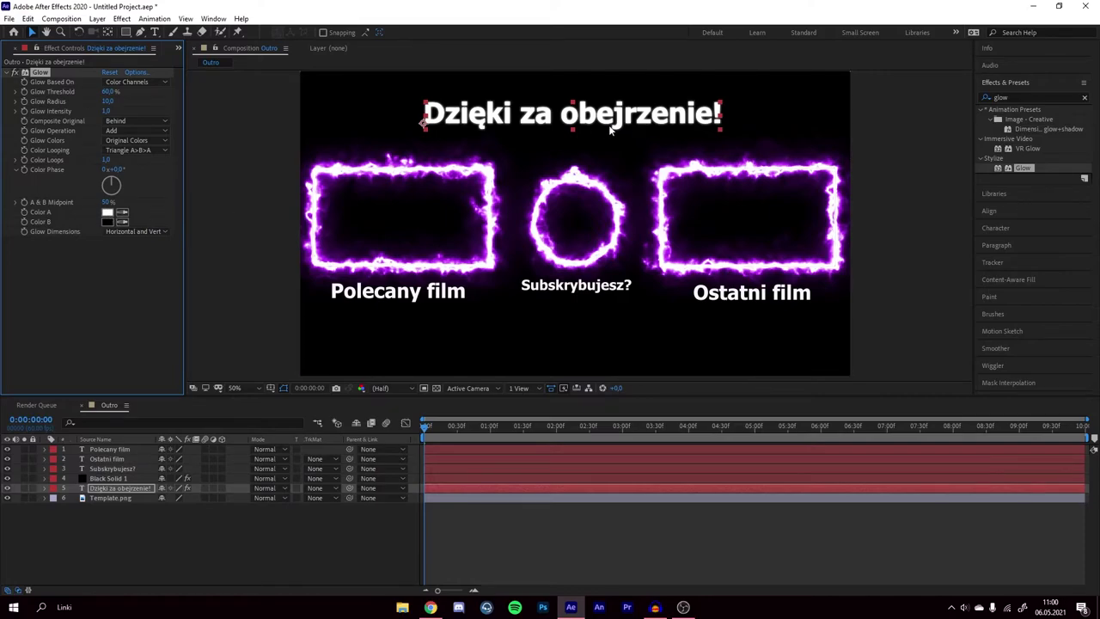
{"action": "left_click", "coordinate": [107, 212]}
{"action": "left_click", "coordinate": [665, 235]}
{"action": "key", "text": "ctrl+z"}
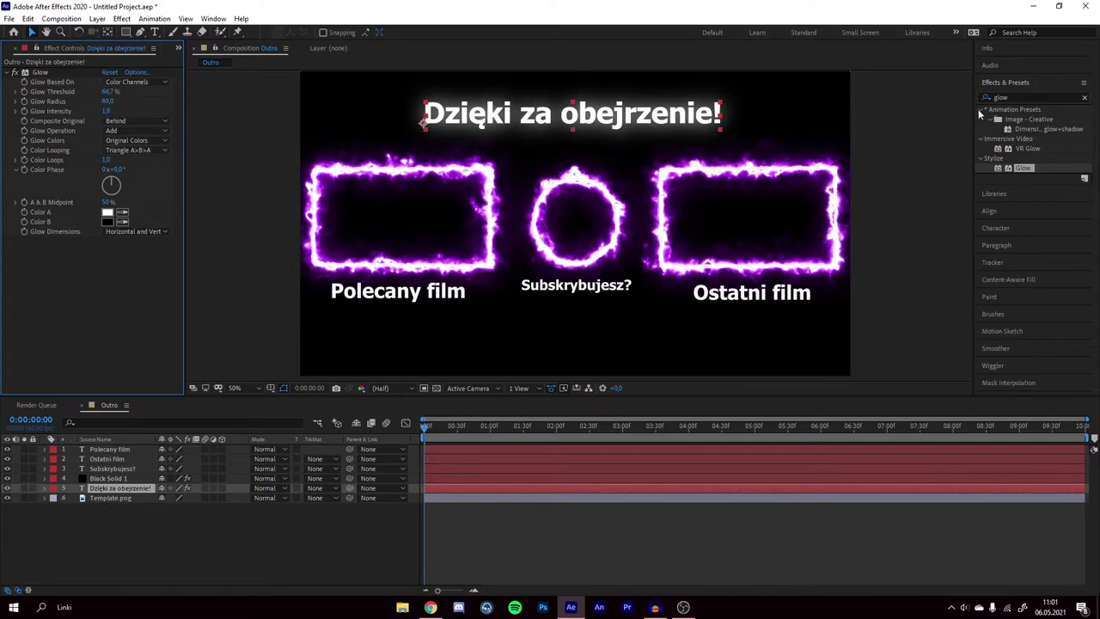
{"action": "mouse_move", "coordinate": [1023, 167]}
{"action": "left_mouse_down"}
{"action": "mouse_move", "coordinate": [736, 307]}
{"action": "mouse_move", "coordinate": [747, 293]}
{"action": "left_mouse_up"}
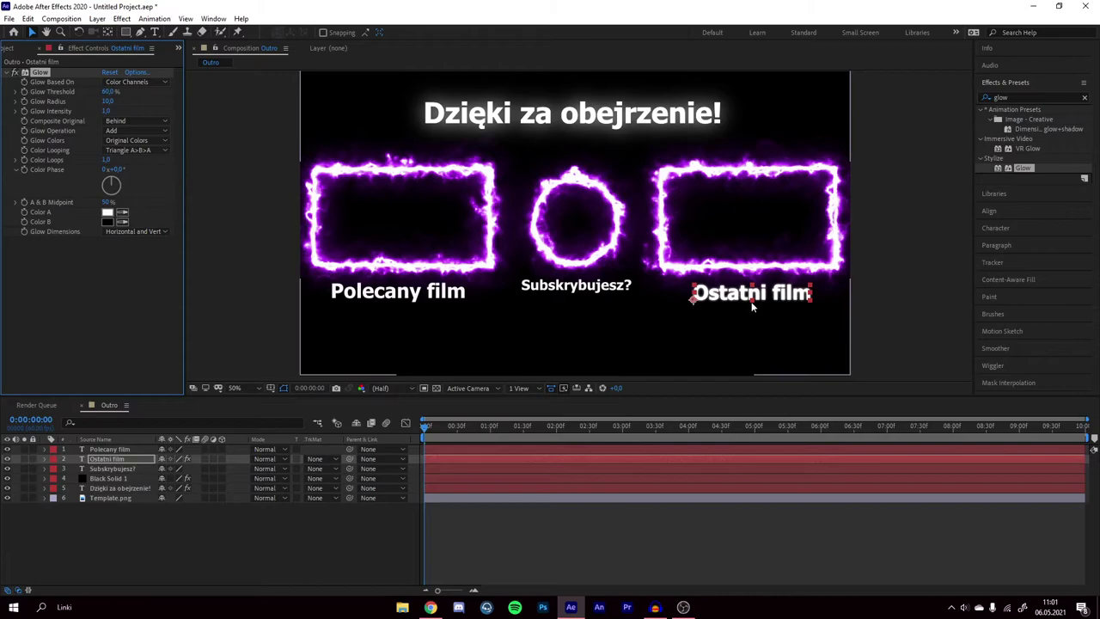
Adjust the 'Polecany film' caption's Glow radius and intensity values.
{"action": "left_click", "coordinate": [398, 290]}
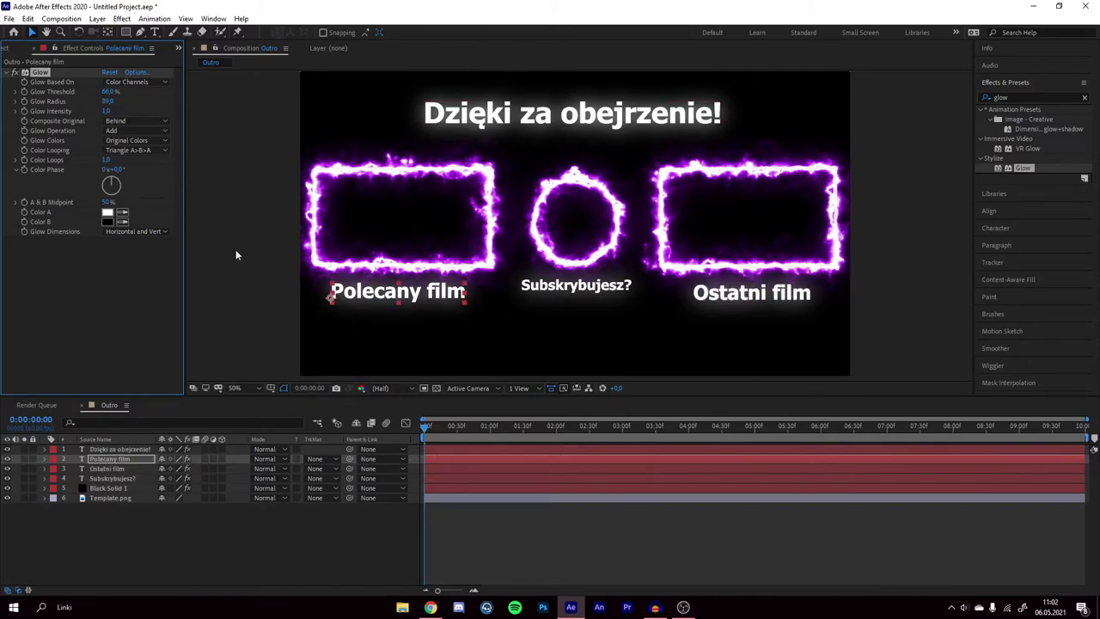
{"action": "left_click", "coordinate": [103, 102]}
{"action": "left_click", "coordinate": [103, 111]}
Toggle the transparency grid, then select the title and the 'glow' search text.
{"action": "left_click", "coordinate": [435, 393]}
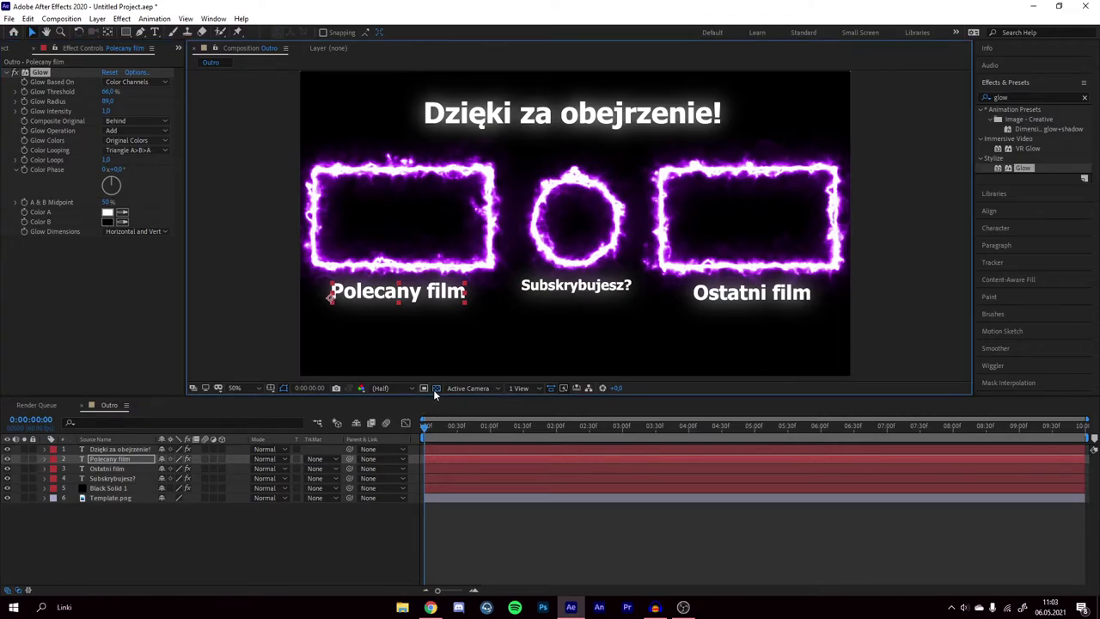
{"action": "left_click", "coordinate": [435, 391]}
{"action": "left_click", "coordinate": [435, 391]}
{"action": "left_click", "coordinate": [113, 448]}
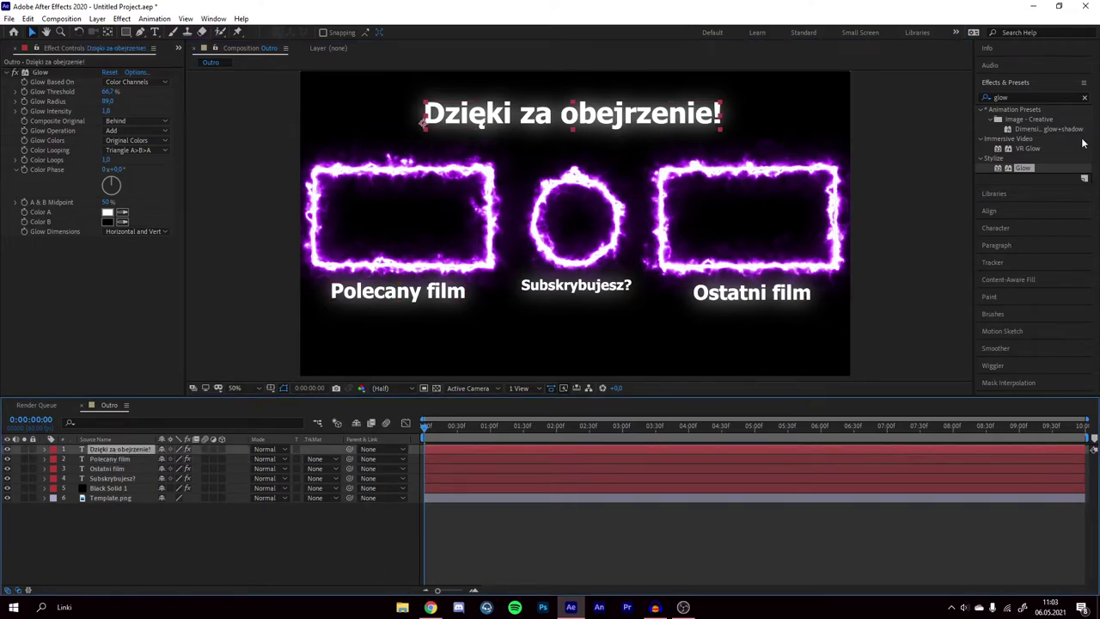
{"action": "left_click", "coordinate": [1019, 96]}
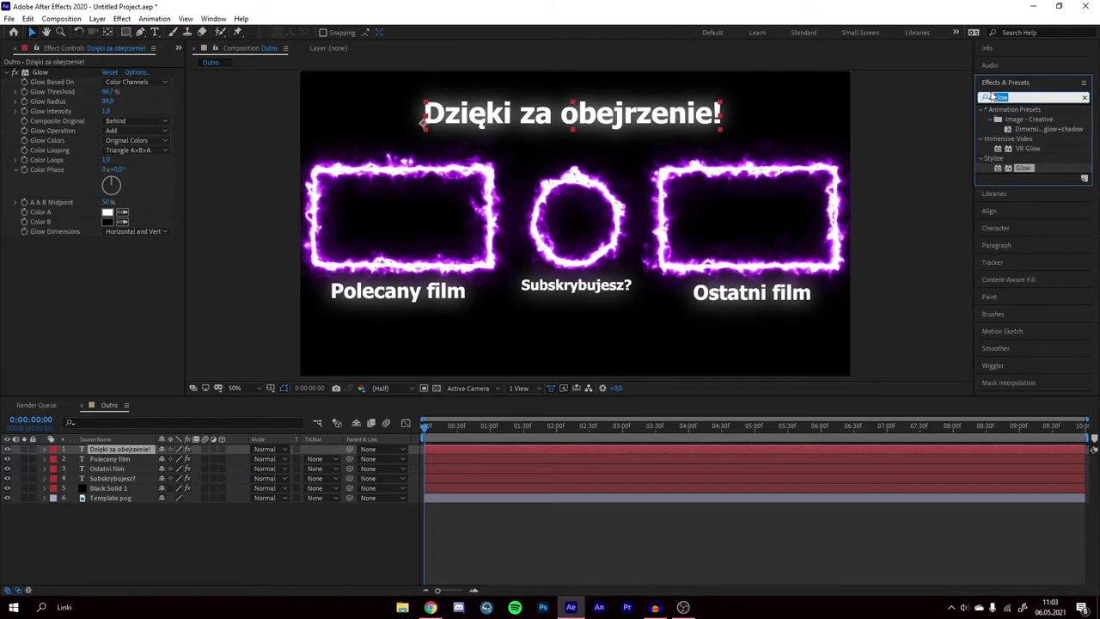
Apply Wiggle - position to the 'Dzięki za obejrzenie!' title and preview the motion.
{"action": "type", "text": "wiggle"}
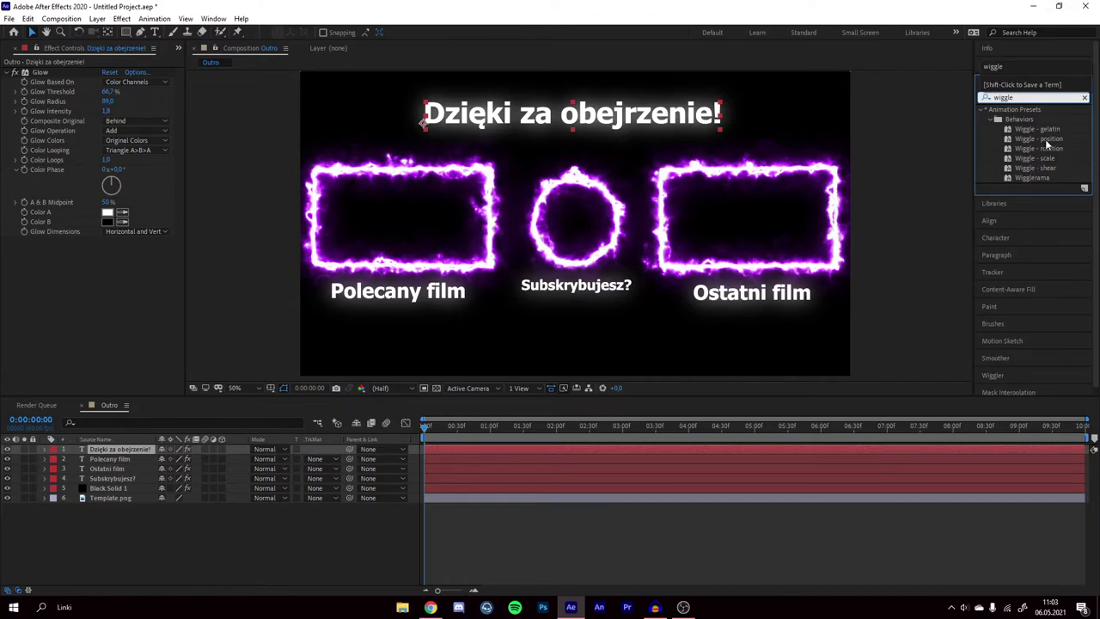
{"action": "mouse_move", "coordinate": [1042, 140]}
{"action": "left_mouse_down"}
{"action": "mouse_move", "coordinate": [400, 389]}
{"action": "mouse_move", "coordinate": [577, 179]}
{"action": "left_mouse_up"}
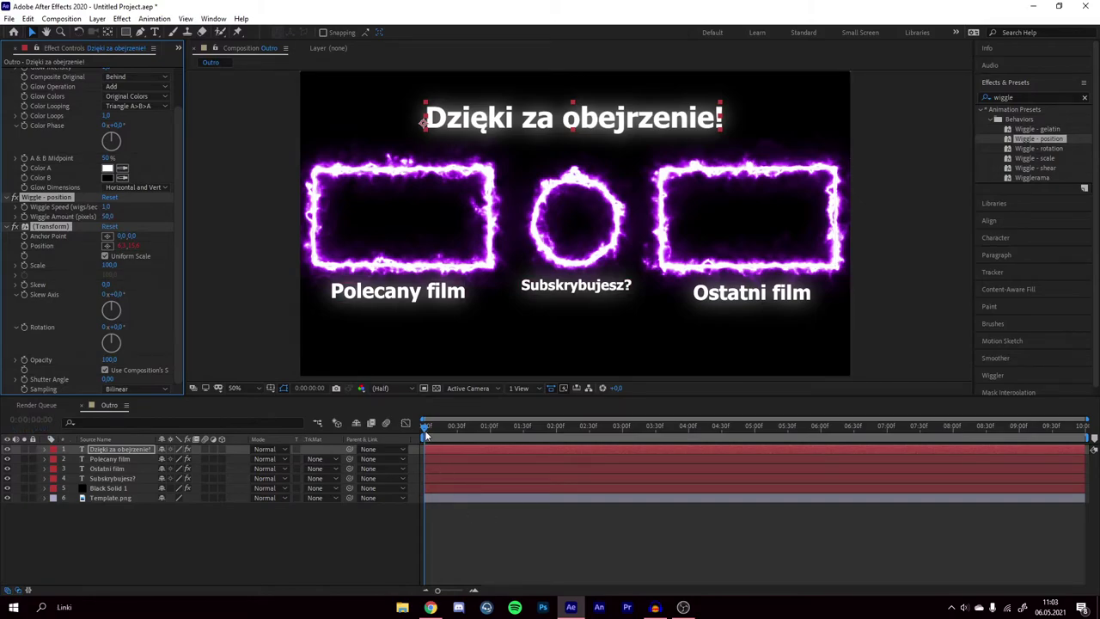
{"action": "left_click_drag", "start_coordinate": [425, 435], "coordinate": [922, 396]}
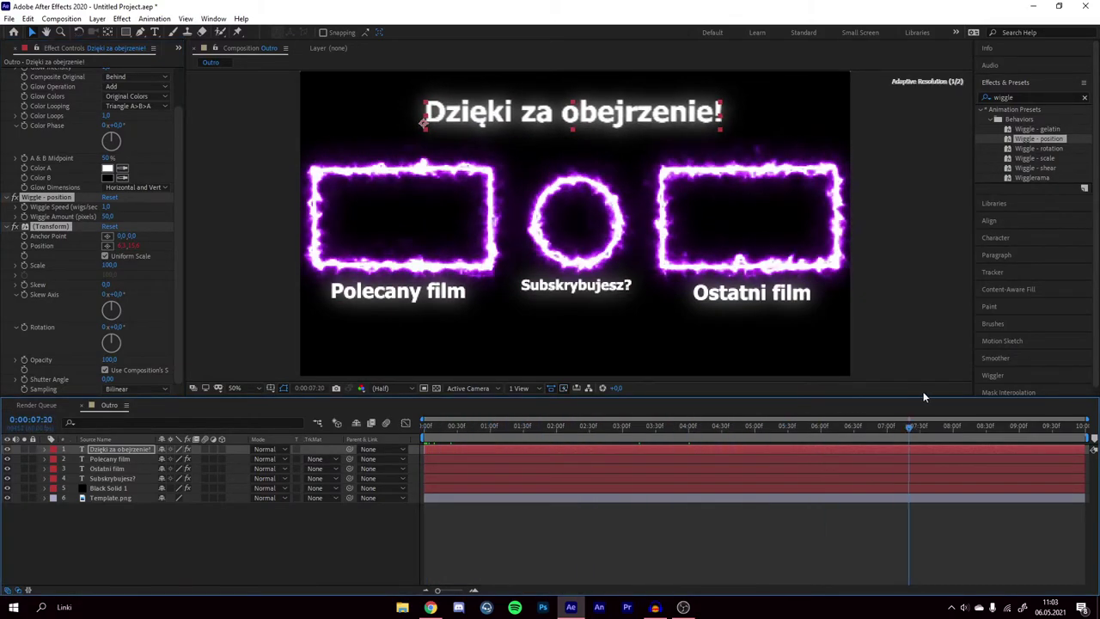
{"action": "key", "text": "space"}
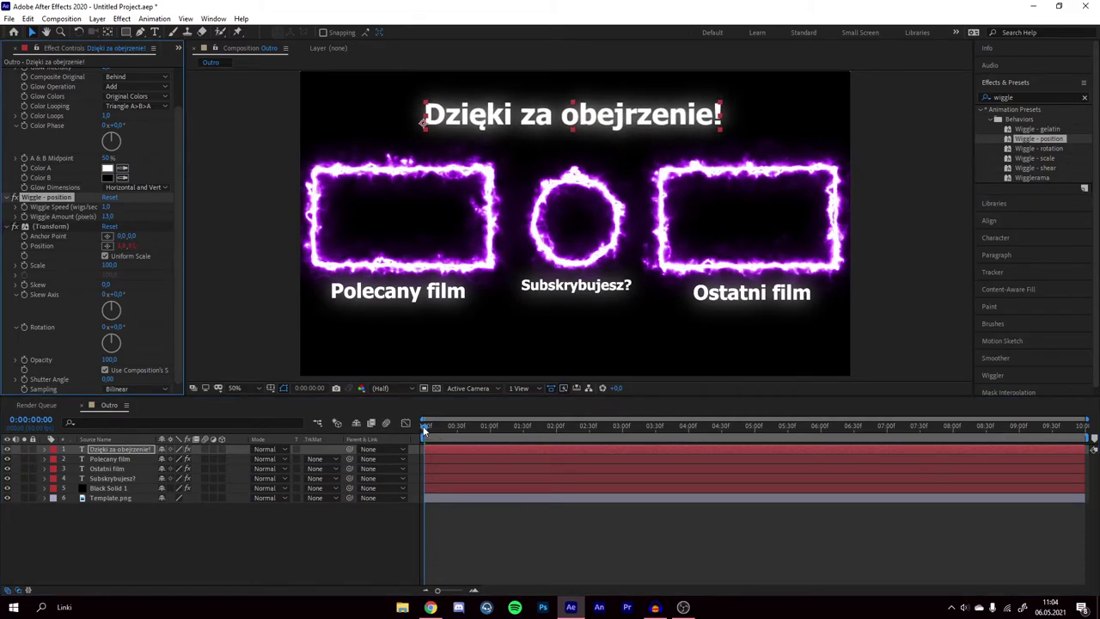
{"action": "left_click_drag", "start_coordinate": [422, 429], "coordinate": [412, 444]}
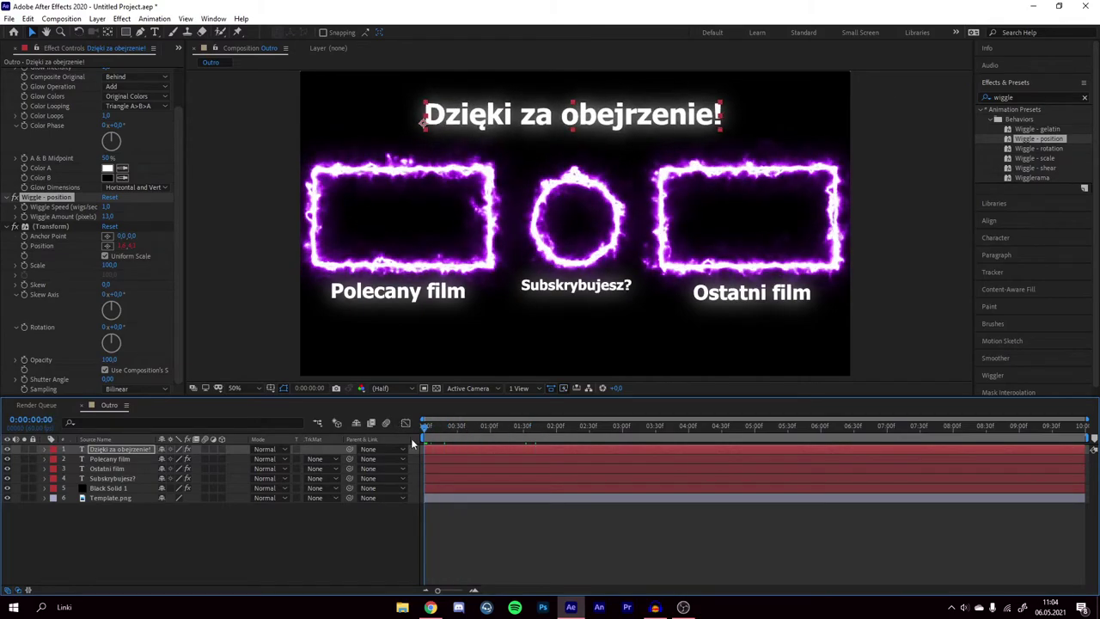
{"action": "key", "text": "space"}
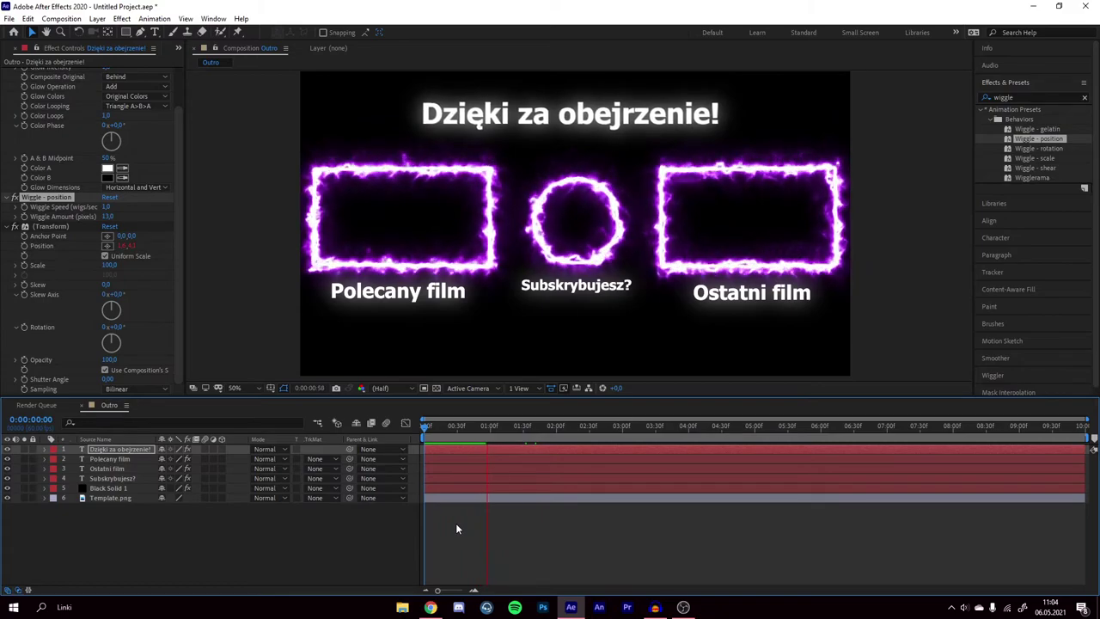
{"action": "key", "text": "space"}
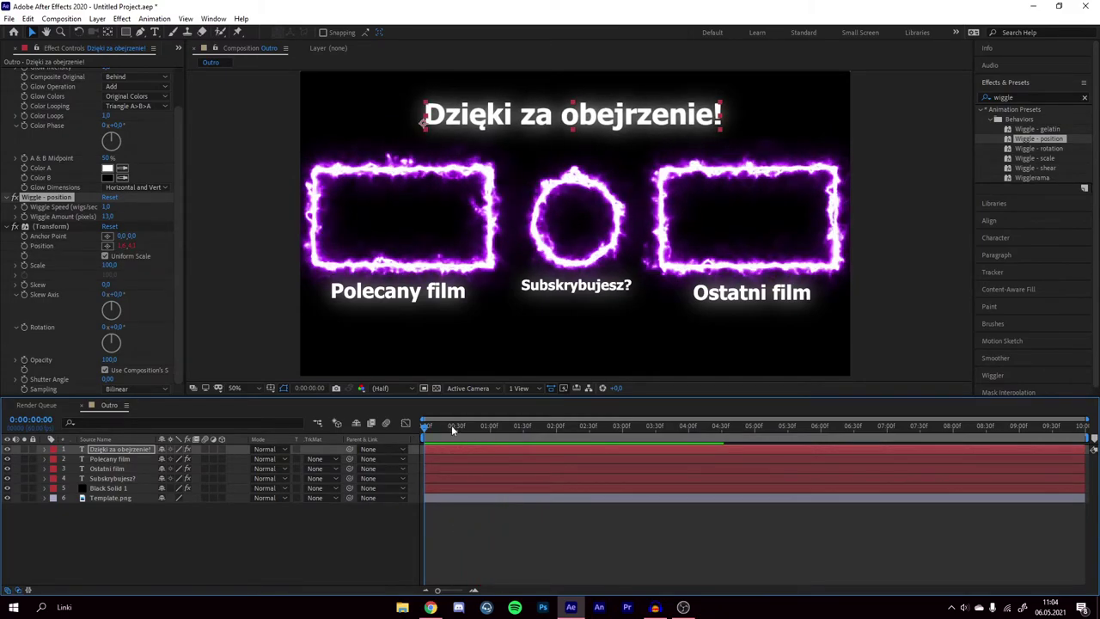
{"action": "key", "text": "space"}
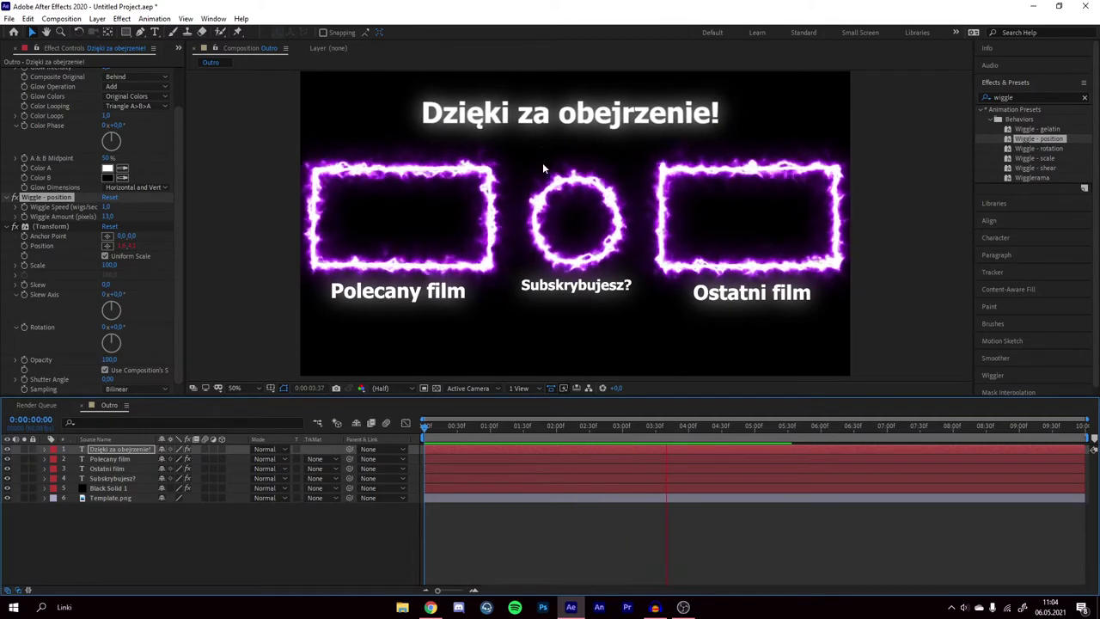
{"action": "key", "text": "space"}
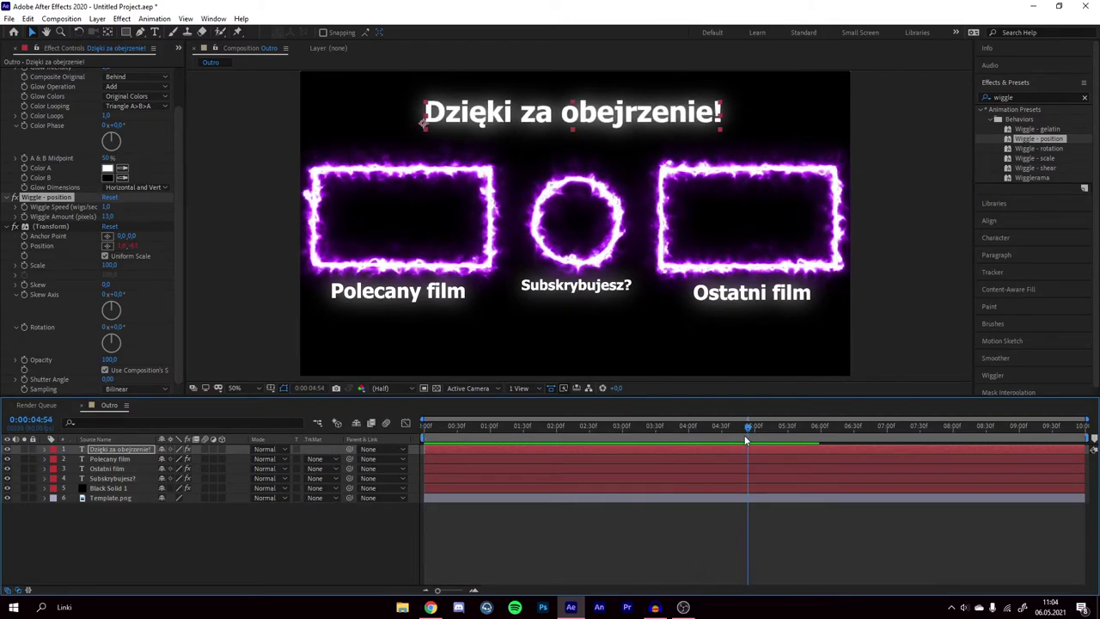
{"action": "left_click_drag", "start_coordinate": [746, 439], "coordinate": [406, 434]}
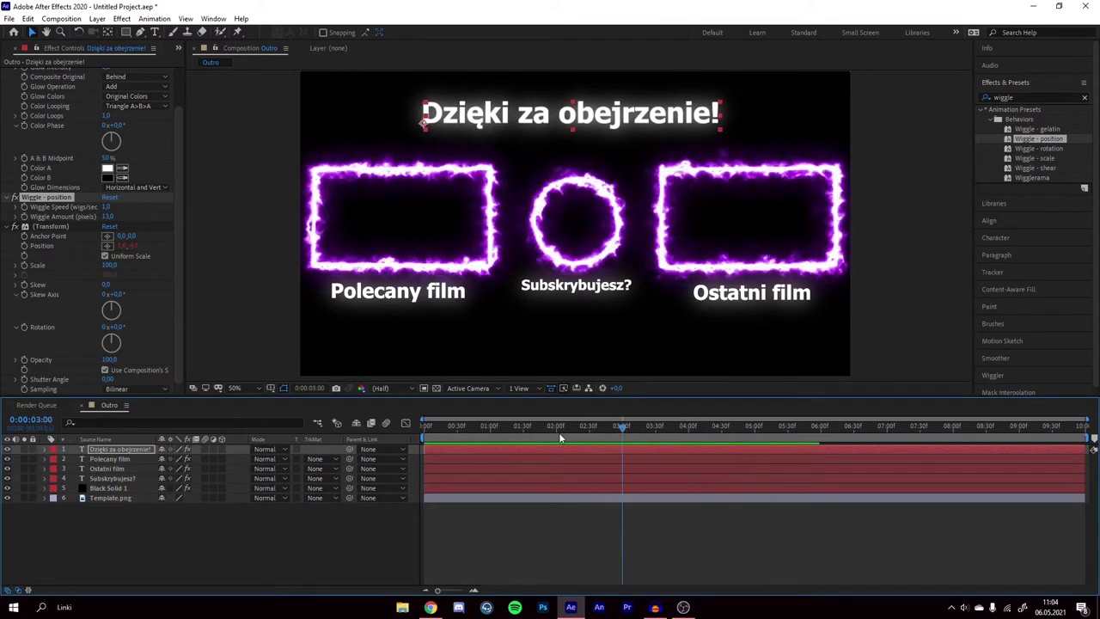
Set the title's Wiggle Amount to 15 px and add Wiggle - position to 'Polecany film'.
{"action": "left_click", "coordinate": [107, 217]}
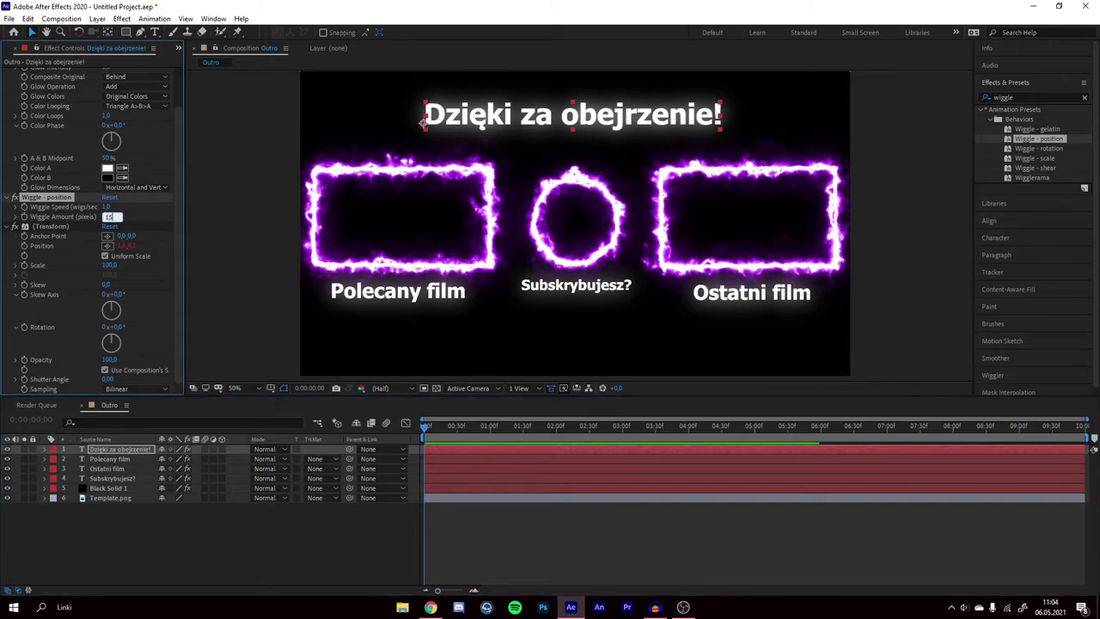
{"action": "key", "text": "Return"}
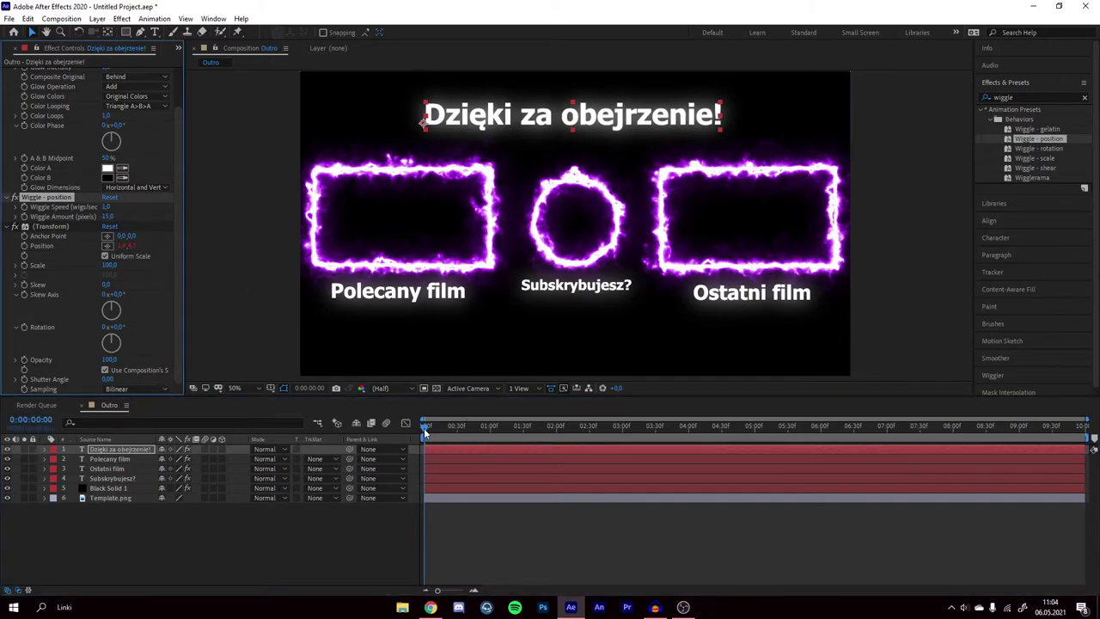
{"action": "mouse_move", "coordinate": [424, 432]}
{"action": "left_mouse_down"}
{"action": "mouse_move", "coordinate": [444, 438]}
{"action": "mouse_move", "coordinate": [411, 438]}
{"action": "left_mouse_up"}
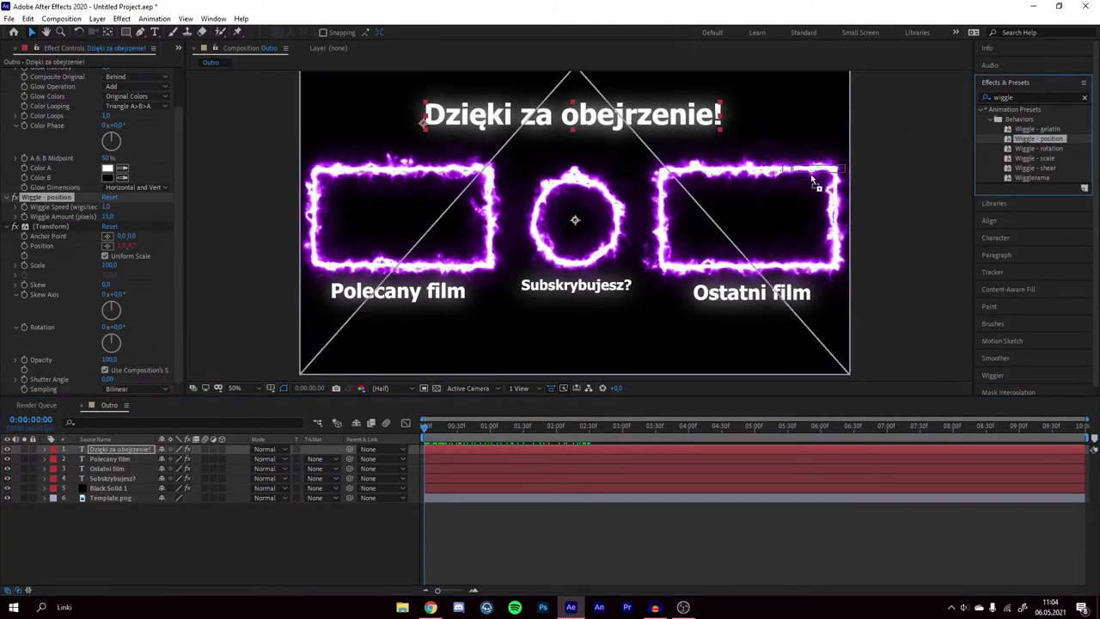
{"action": "left_click_drag", "start_coordinate": [1040, 138], "coordinate": [574, 219]}
Set the 'Polecany film' Wiggle Amount and apply Wiggle - position to 'Subskrybujesz?'.
{"action": "left_click", "coordinate": [110, 459]}
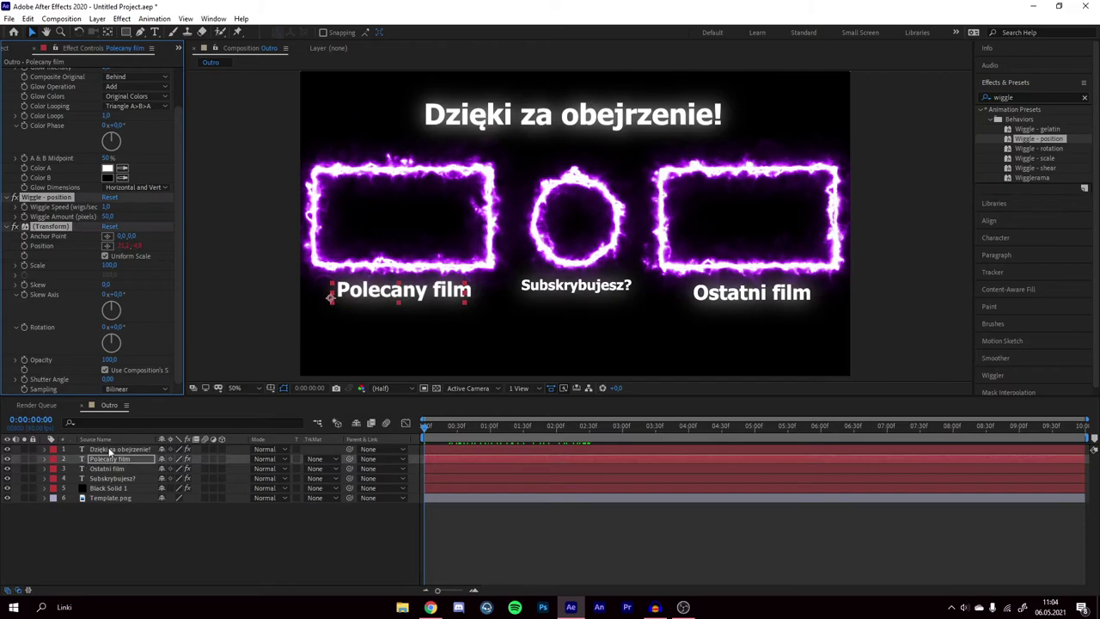
{"action": "left_click", "coordinate": [108, 216]}
{"action": "type", "text": "50"}
{"action": "key", "text": "Return"}
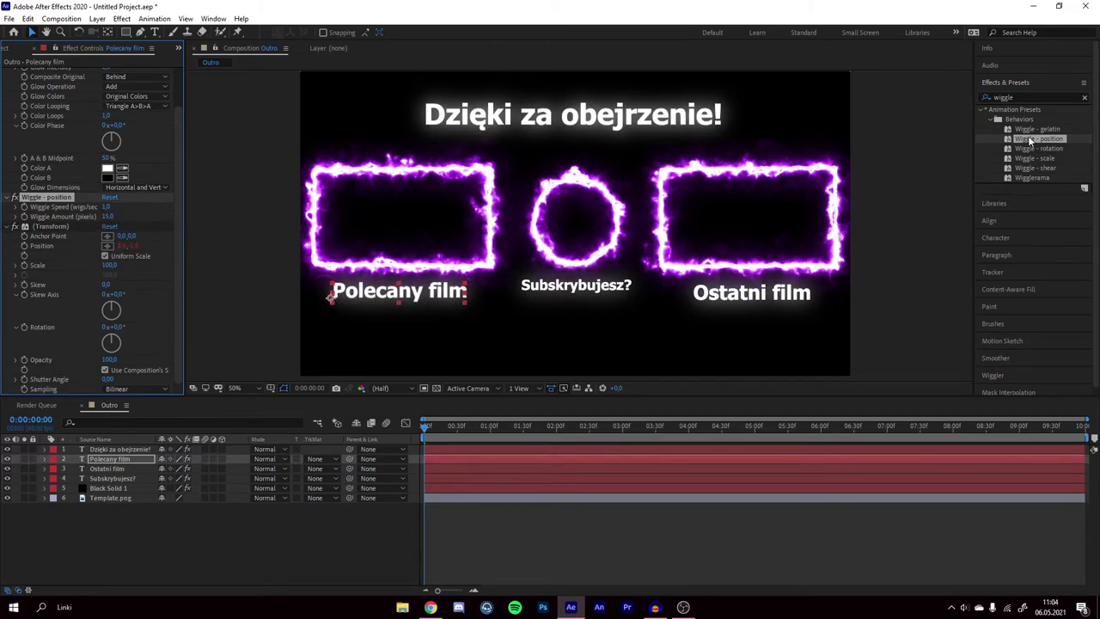
{"action": "left_click_drag", "start_coordinate": [1031, 140], "coordinate": [576, 286]}
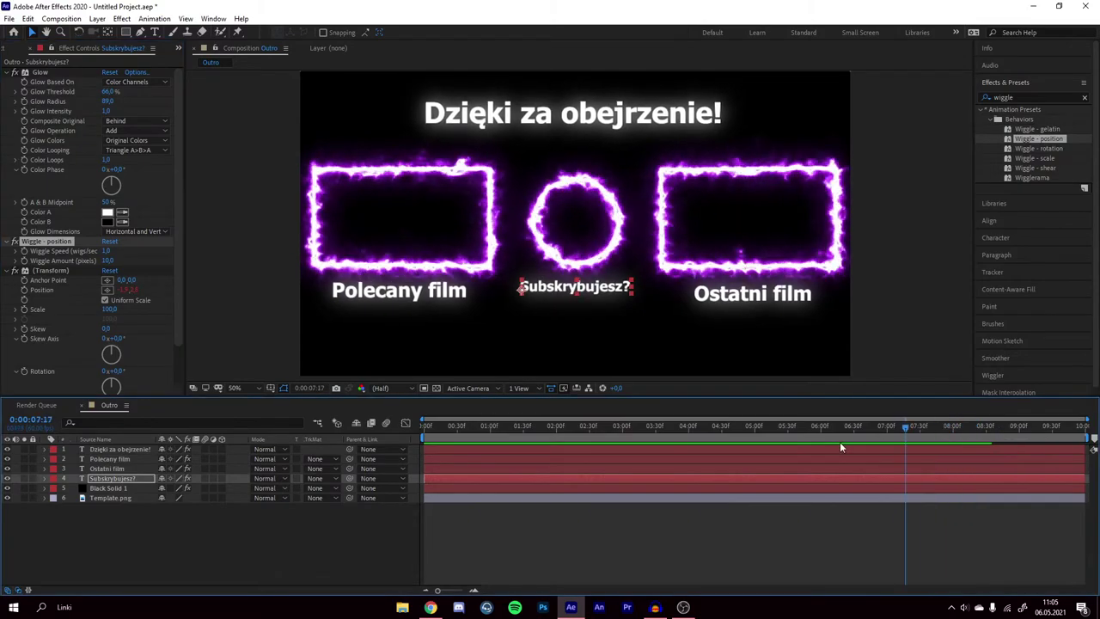
Review each wiggling caption layer and play the animation from near the start.
{"action": "left_click_drag", "start_coordinate": [840, 442], "coordinate": [424, 429]}
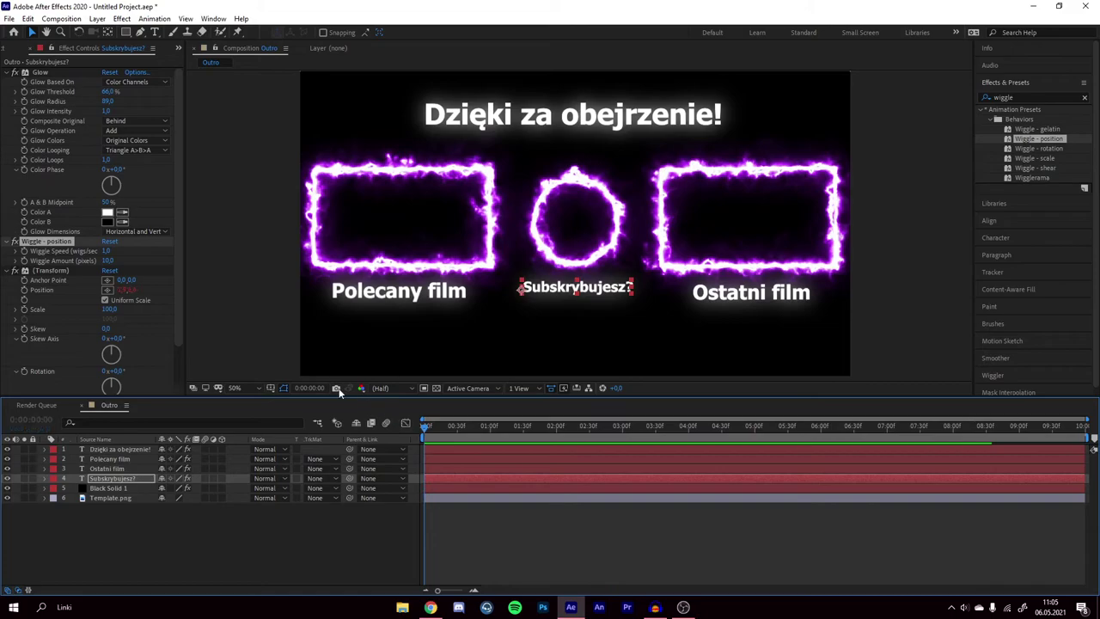
{"action": "left_click", "coordinate": [114, 459]}
{"action": "left_click", "coordinate": [114, 468]}
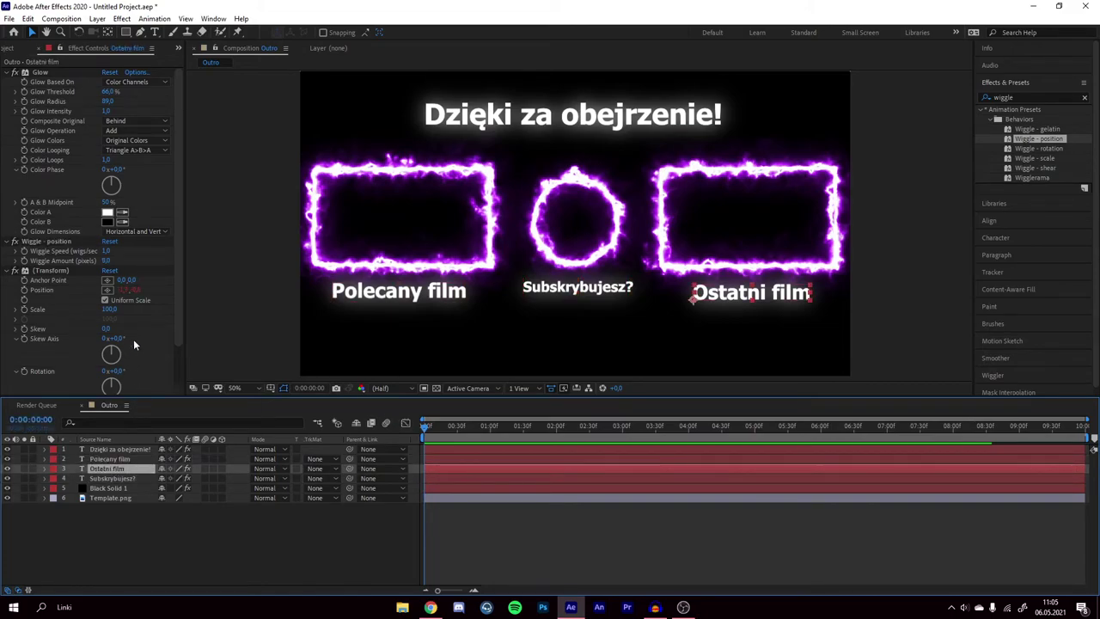
{"action": "left_click", "coordinate": [109, 479]}
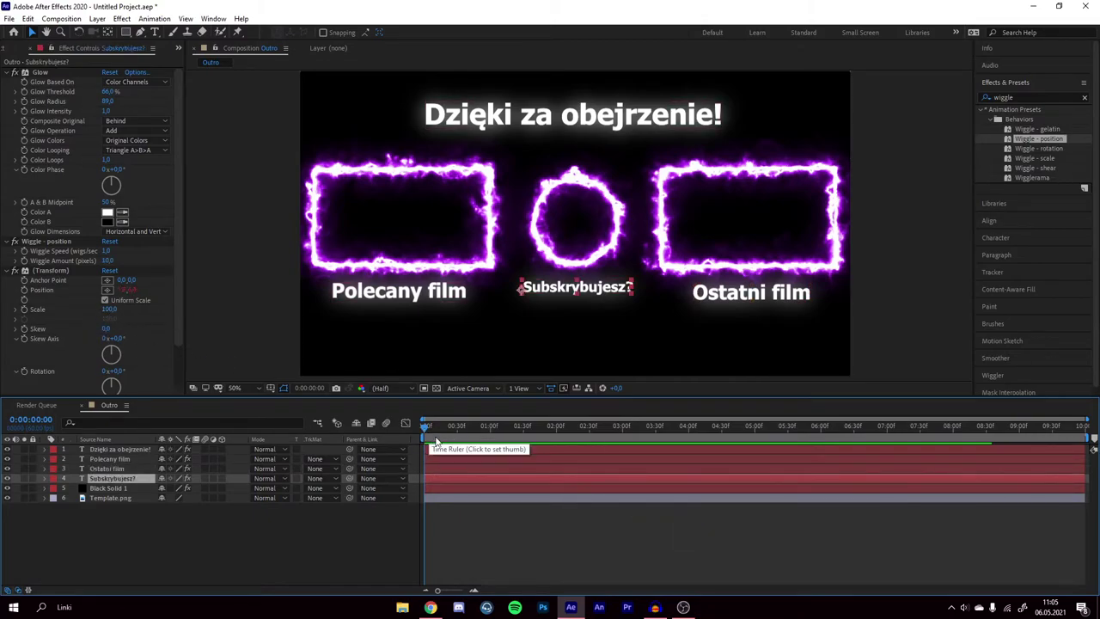
{"action": "key", "text": "space"}
{"action": "key", "text": "space"}
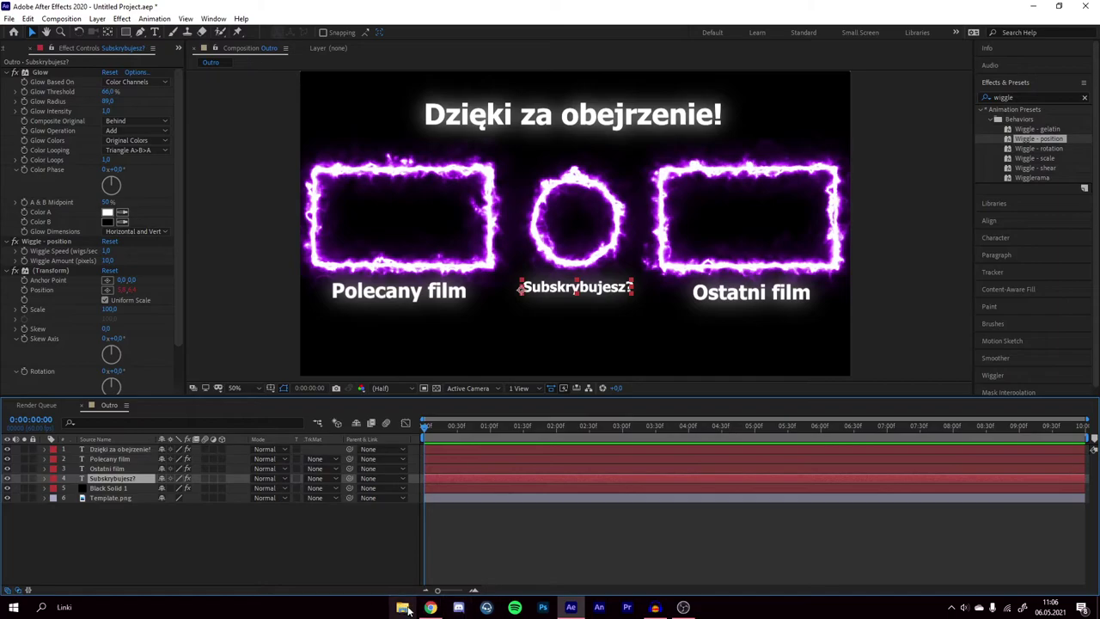
Drag Particles.mp4 from File Explorer into the Outro composition and scrub through its first seconds.
{"action": "left_click", "coordinate": [408, 609]}
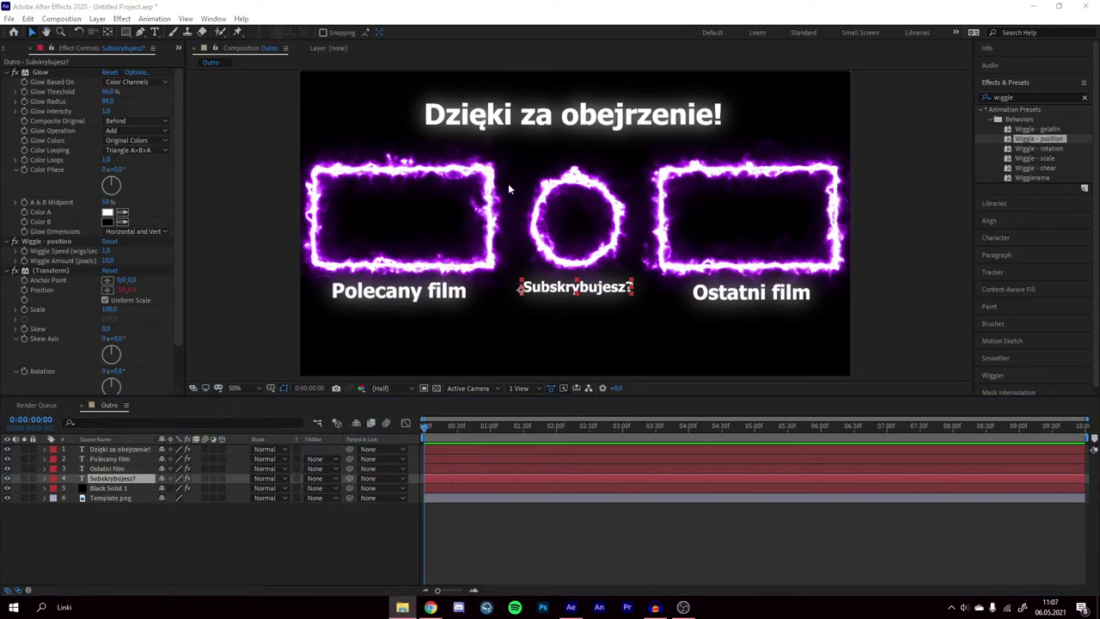
{"action": "left_click", "coordinate": [552, 258]}
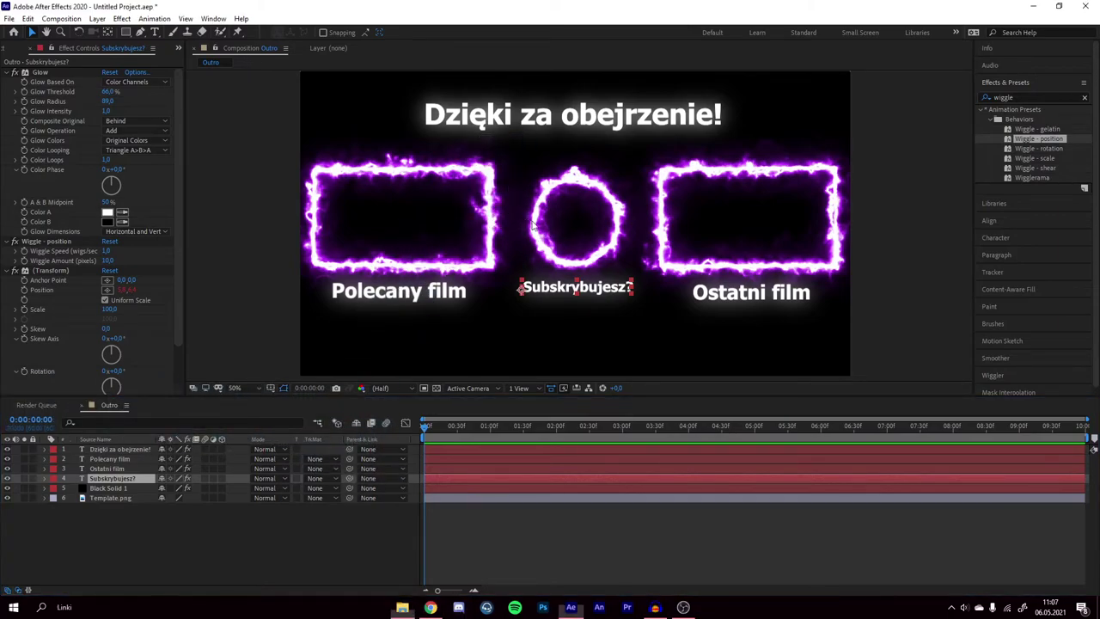
{"action": "left_click_drag", "start_coordinate": [572, 178], "coordinate": [572, 179]}
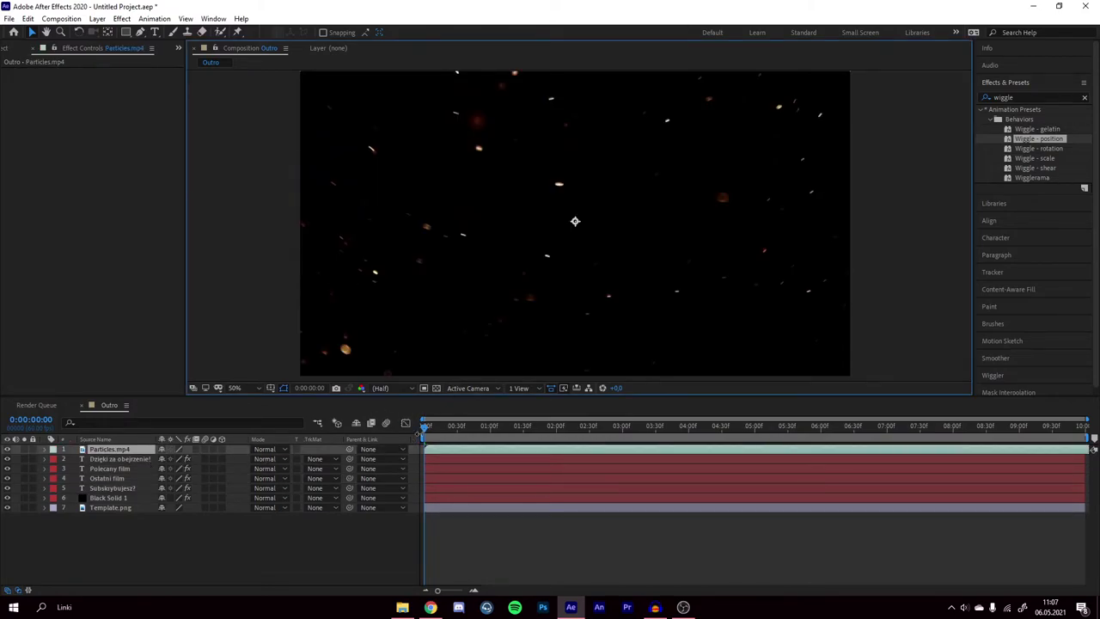
{"action": "mouse_move", "coordinate": [427, 436]}
{"action": "left_mouse_down"}
{"action": "mouse_move", "coordinate": [529, 440]}
{"action": "mouse_move", "coordinate": [438, 441]}
{"action": "left_mouse_up"}
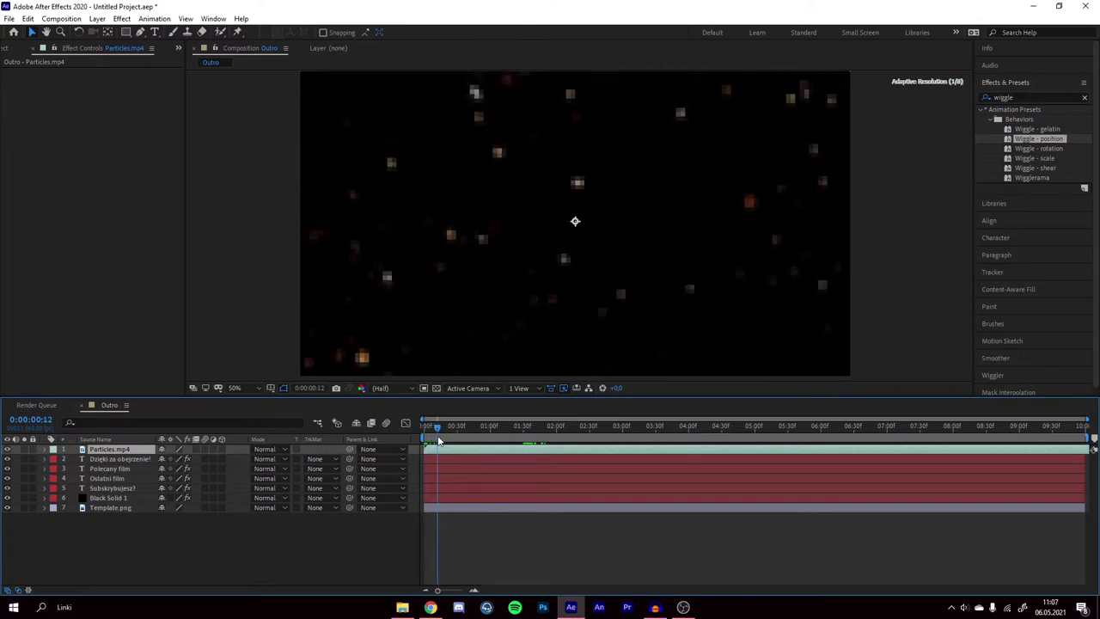
{"action": "left_click_drag", "start_coordinate": [438, 440], "coordinate": [425, 441]}
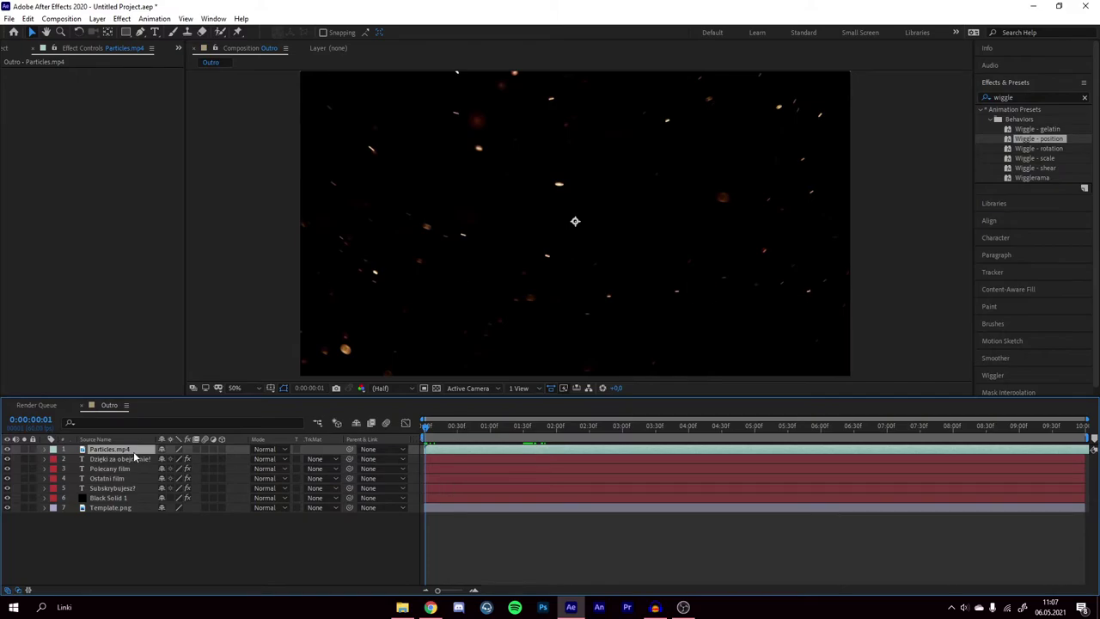
{"action": "left_click_drag", "start_coordinate": [427, 428], "coordinate": [427, 434]}
{"action": "left_click", "coordinate": [12, 49]}
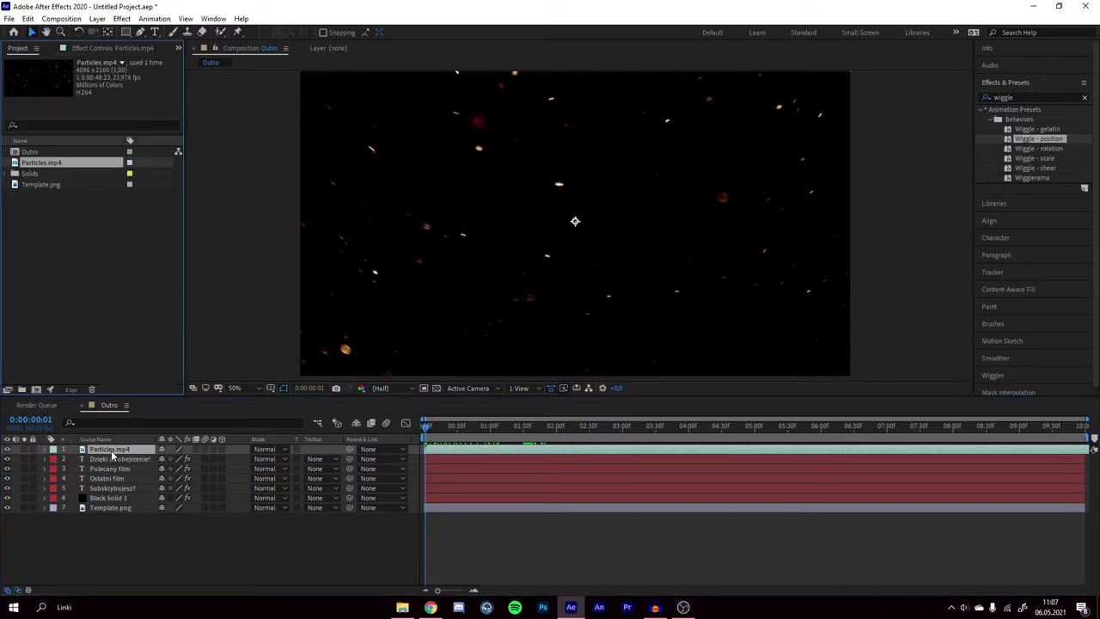
{"action": "left_click_drag", "start_coordinate": [109, 450], "coordinate": [128, 507]}
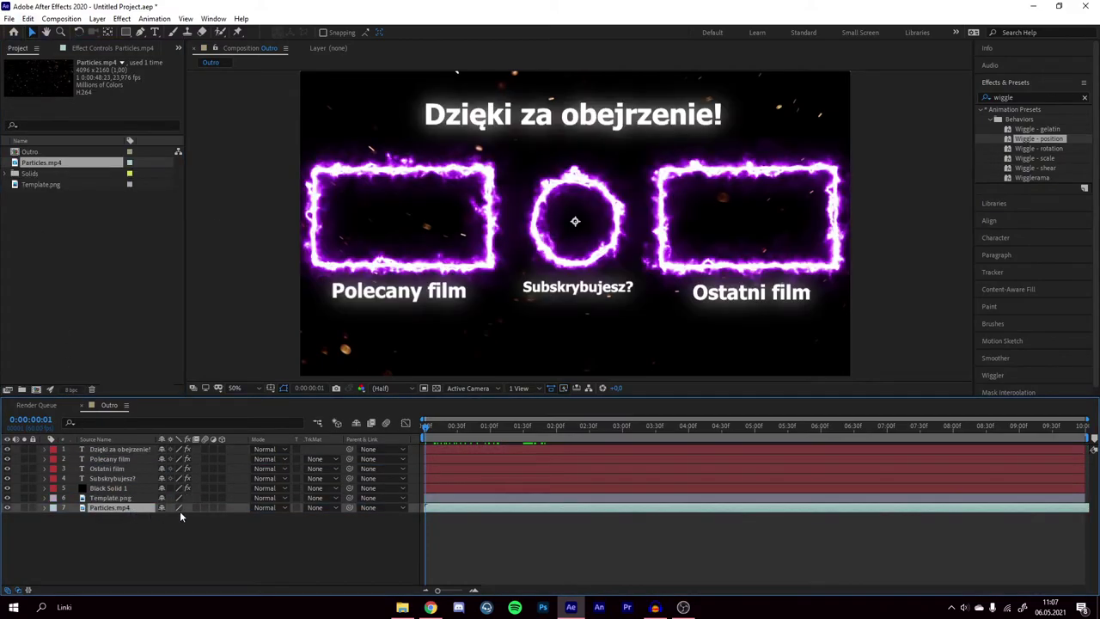
{"action": "key", "text": "space"}
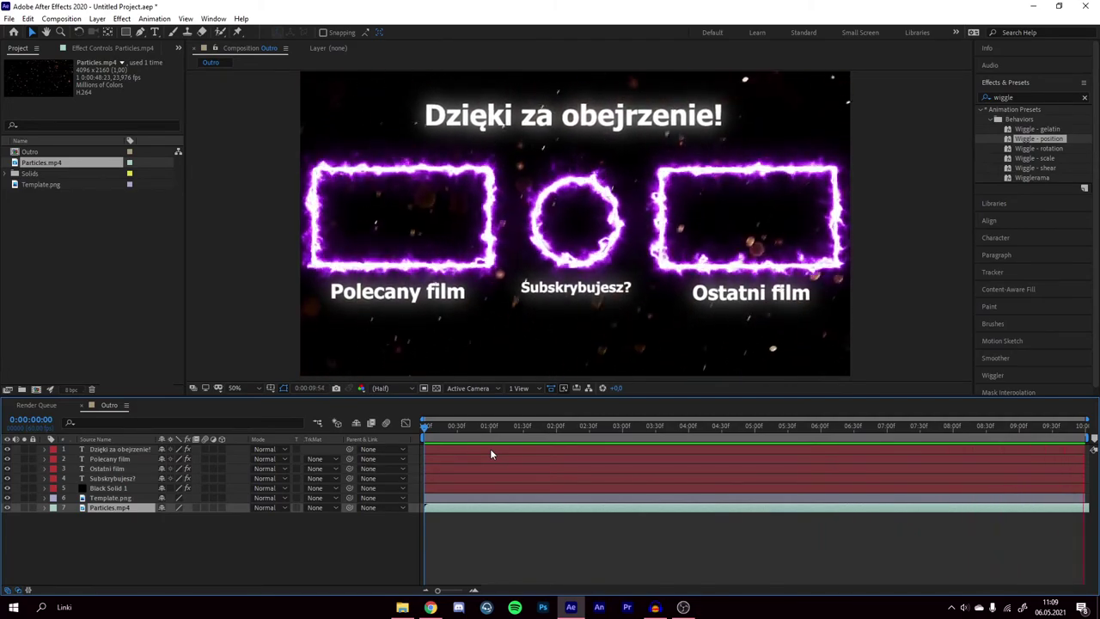
{"action": "key", "text": "space"}
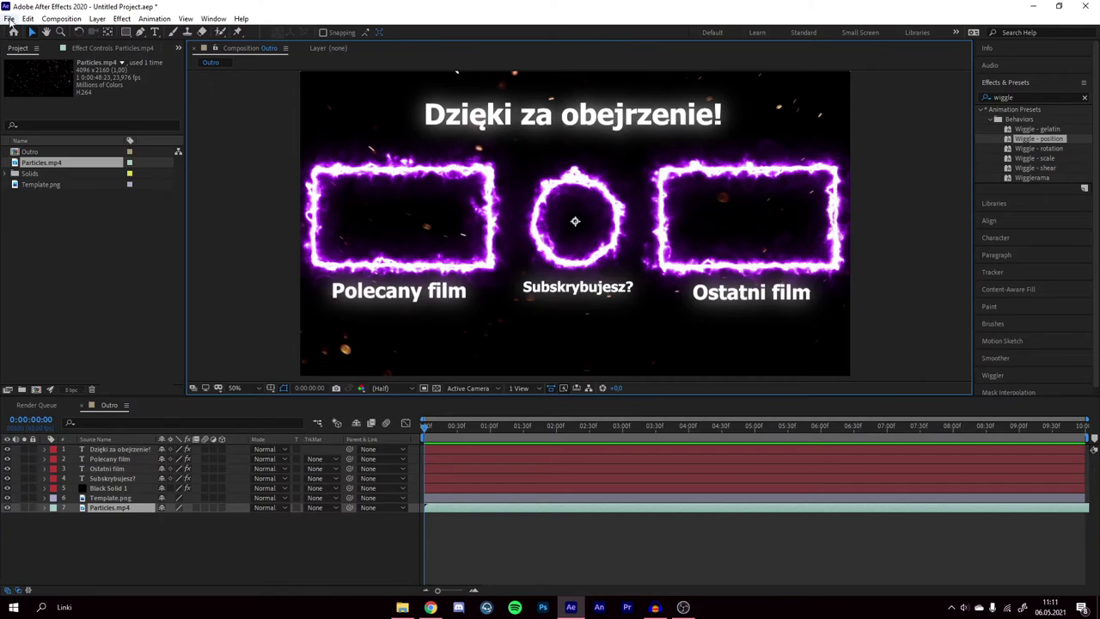
Add the Outro composition to the Render Queue with Best render settings.
{"action": "left_click", "coordinate": [9, 19]}
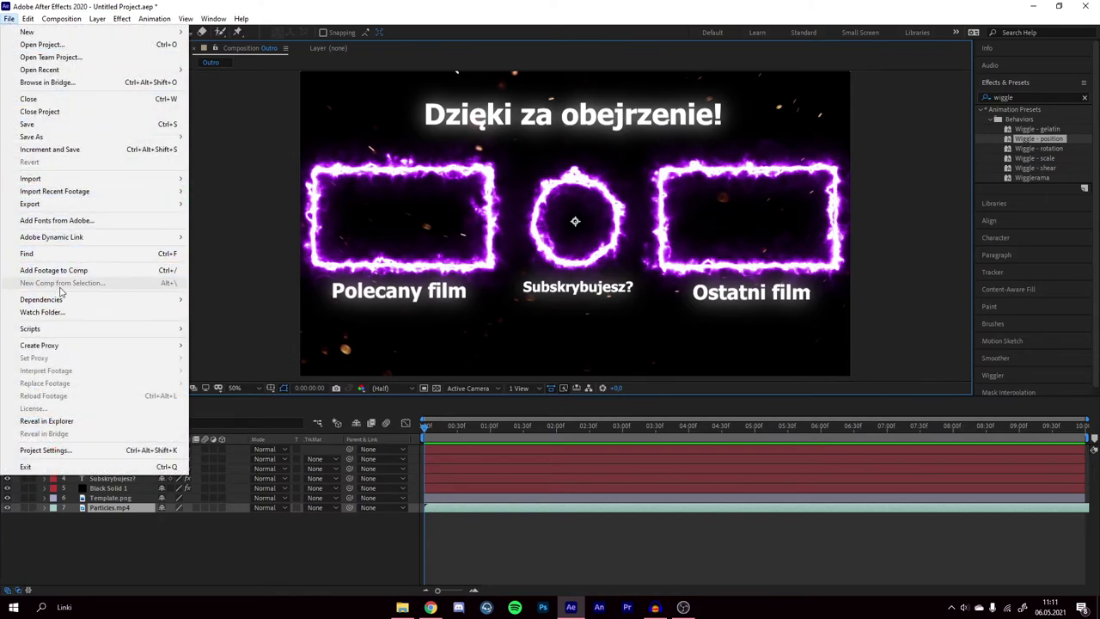
{"action": "mouse_move", "coordinate": [128, 209]}
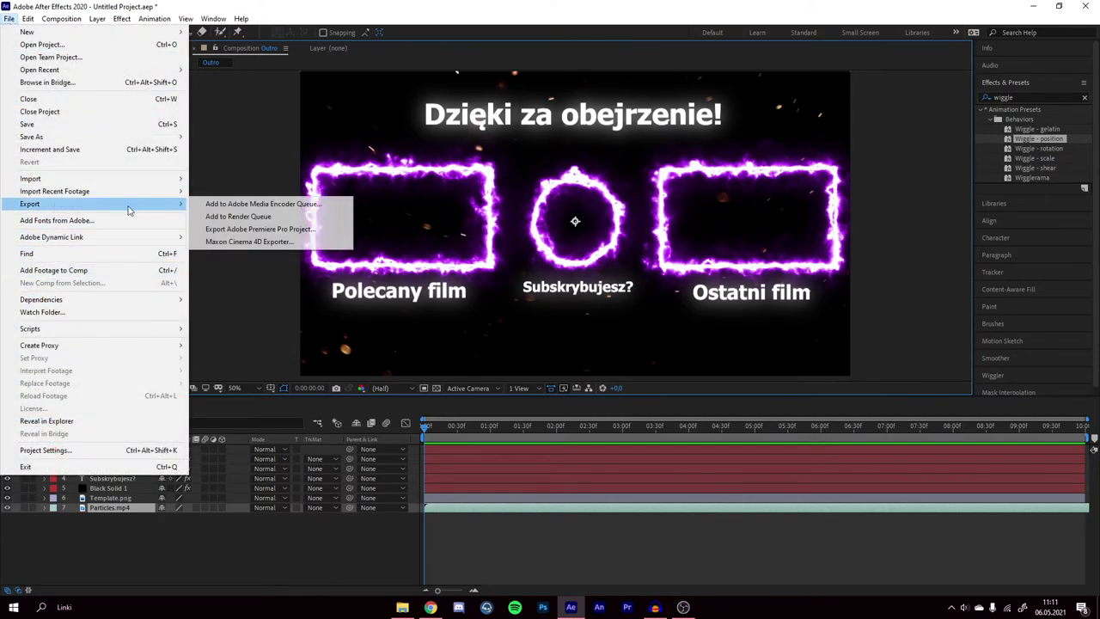
{"action": "left_click", "coordinate": [219, 217]}
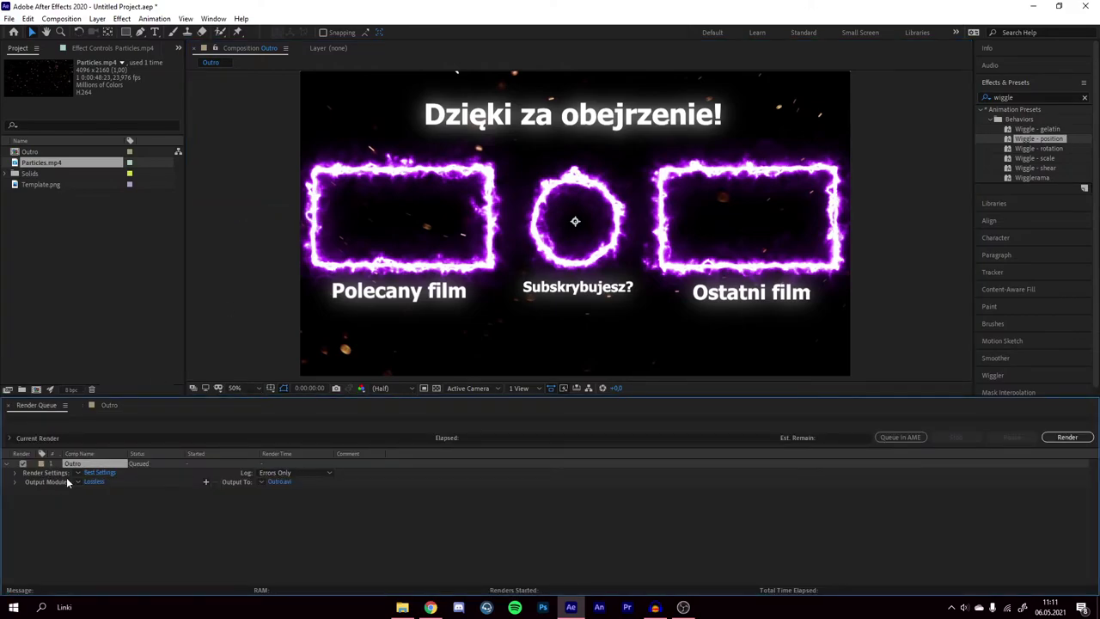
{"action": "left_click", "coordinate": [96, 477]}
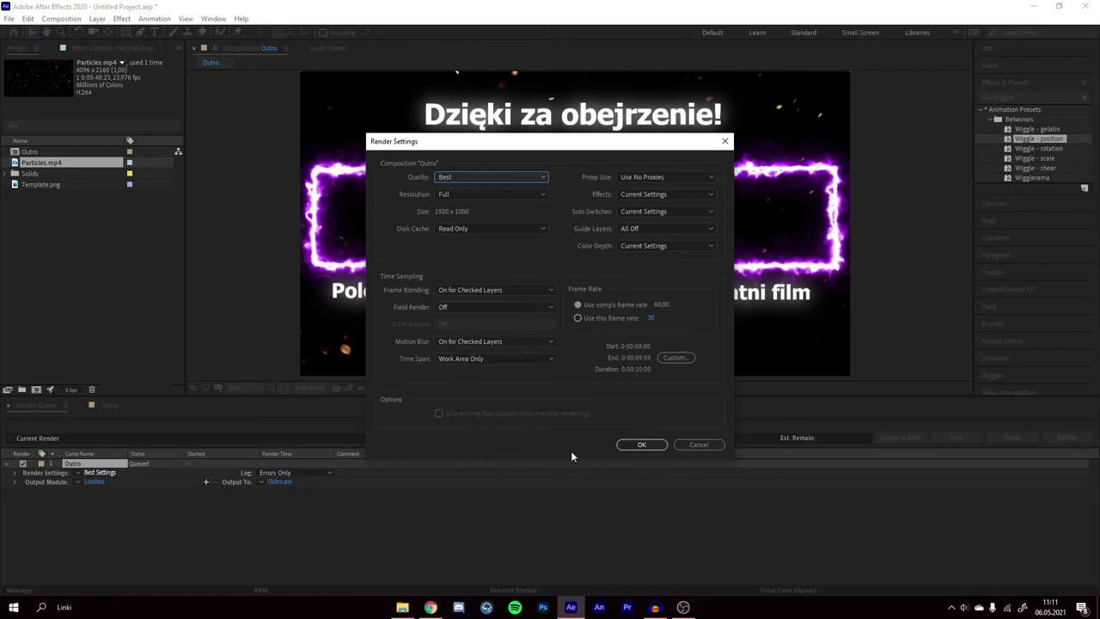
{"action": "left_click", "coordinate": [639, 445]}
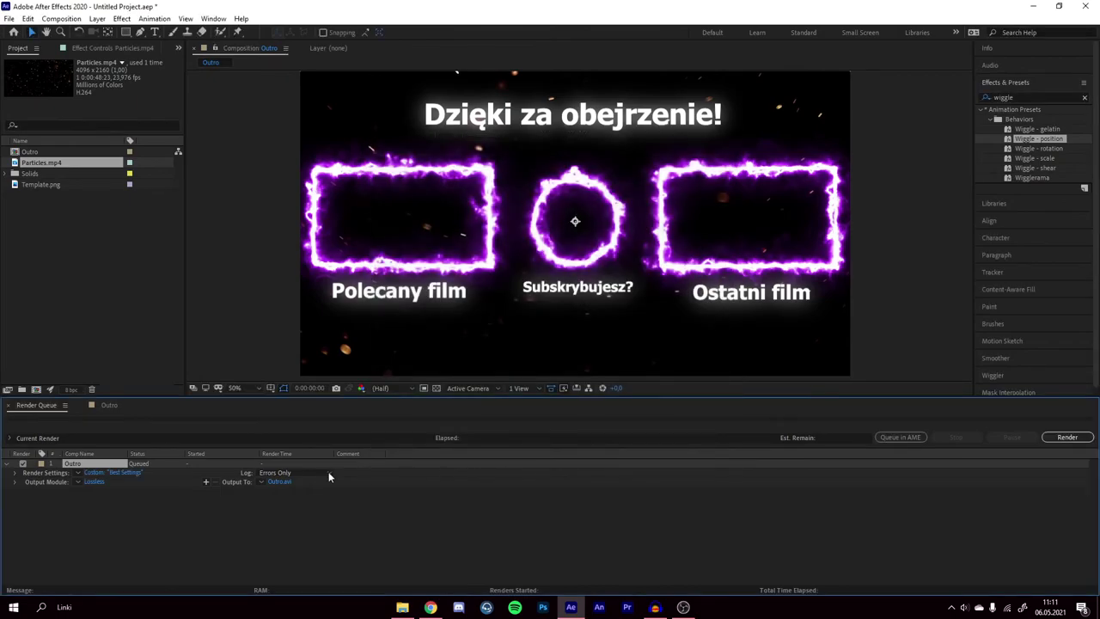
Set the Output Module format to QuickTime.
{"action": "left_click", "coordinate": [95, 483]}
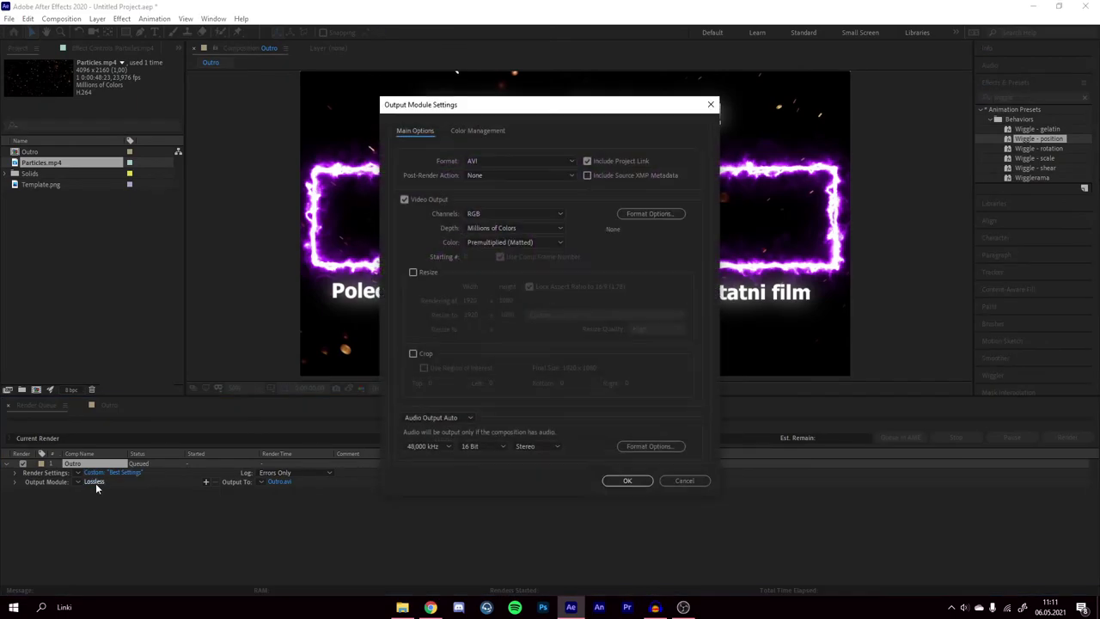
{"action": "left_click", "coordinate": [500, 175]}
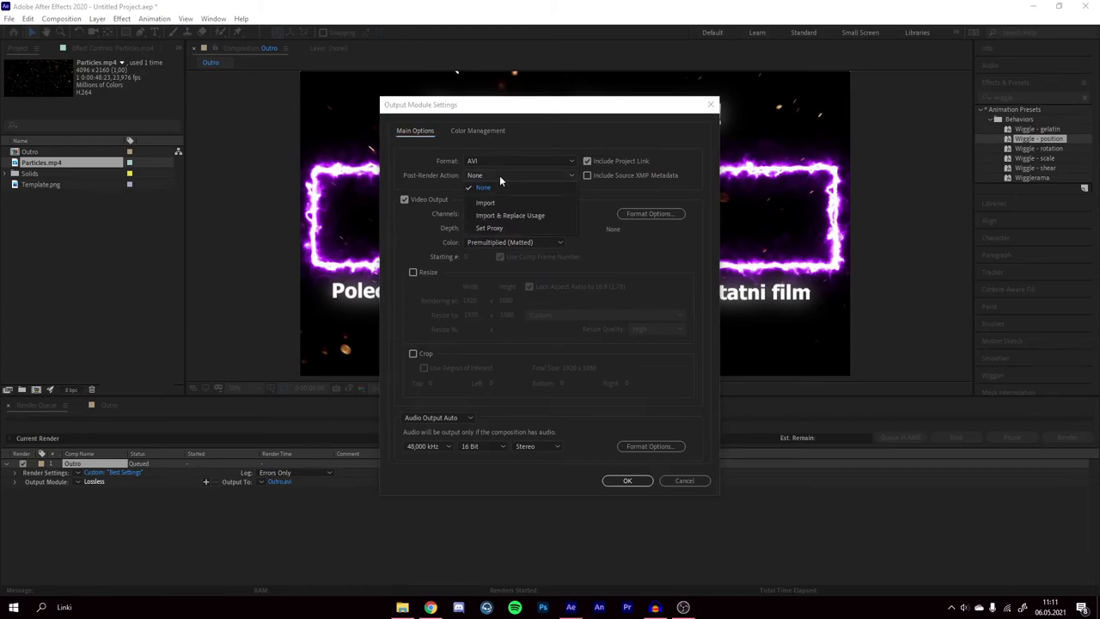
{"action": "left_click", "coordinate": [500, 165]}
{"action": "left_click", "coordinate": [500, 163]}
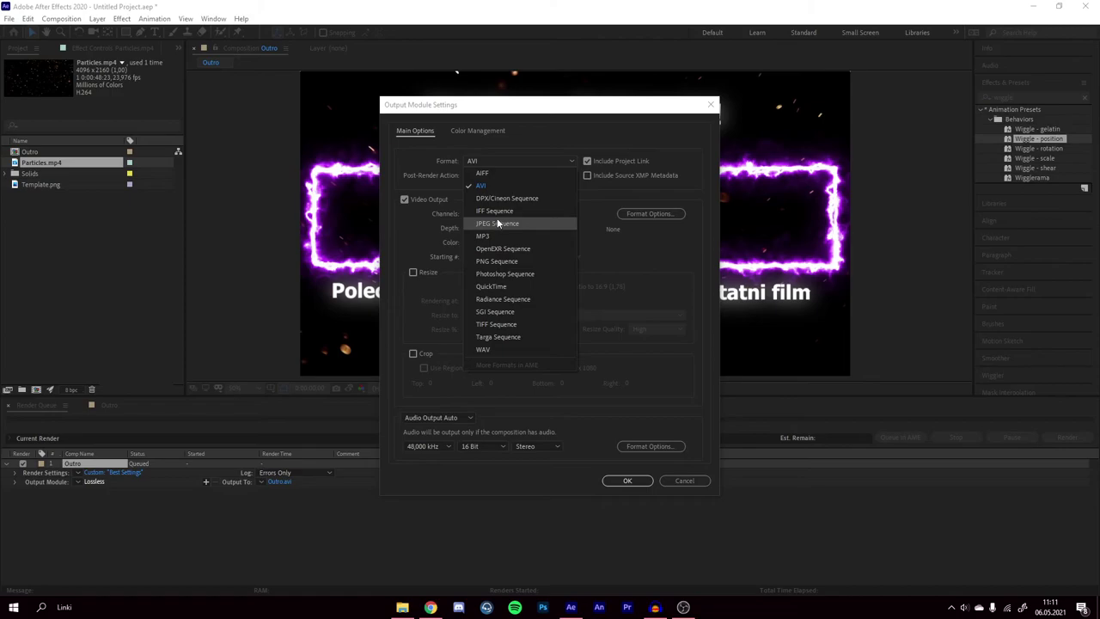
{"action": "left_click", "coordinate": [498, 286]}
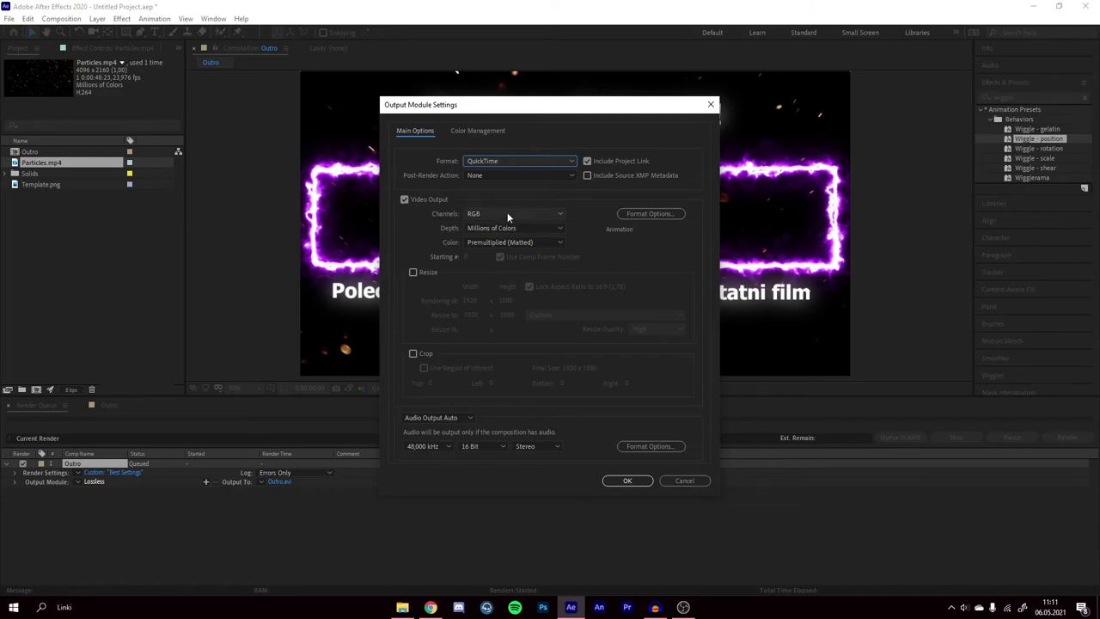
{"action": "left_click", "coordinate": [627, 481]}
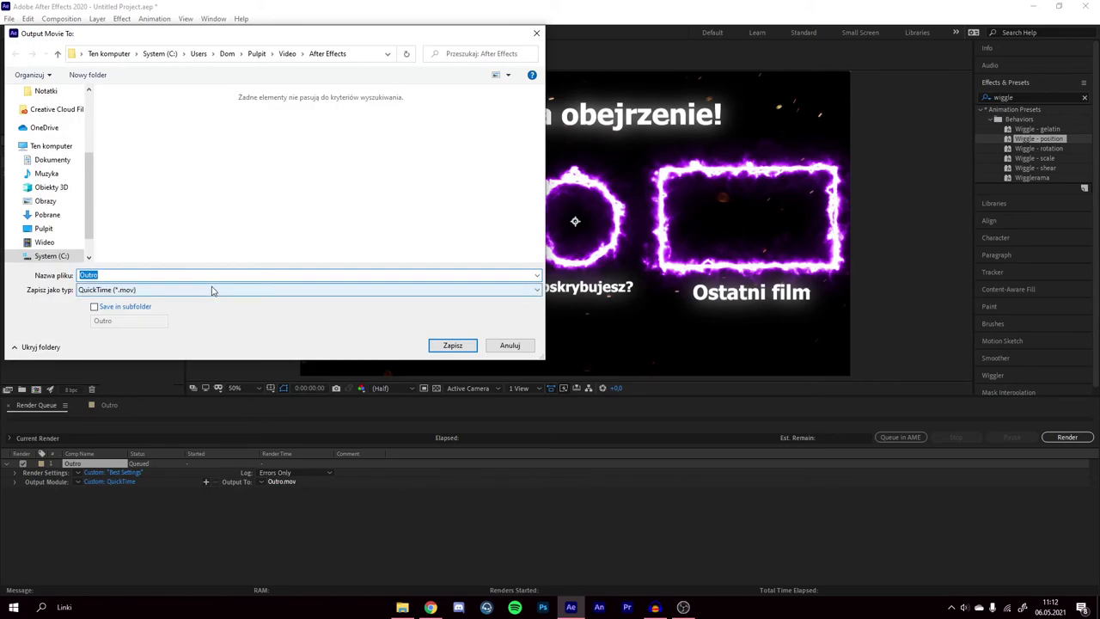
Save the output as 'Outro odcinek' on the desktop (Pulpit) and start the render.
{"action": "type", "text": "Outro odcinek"}
{"action": "left_click", "coordinate": [43, 227]}
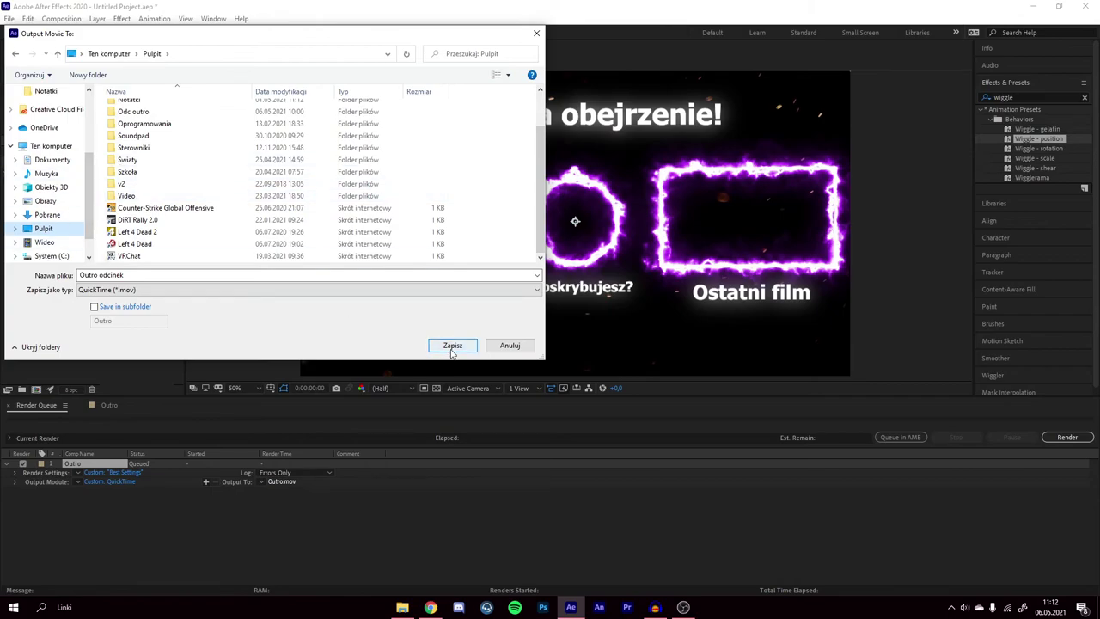
{"action": "left_click", "coordinate": [452, 345]}
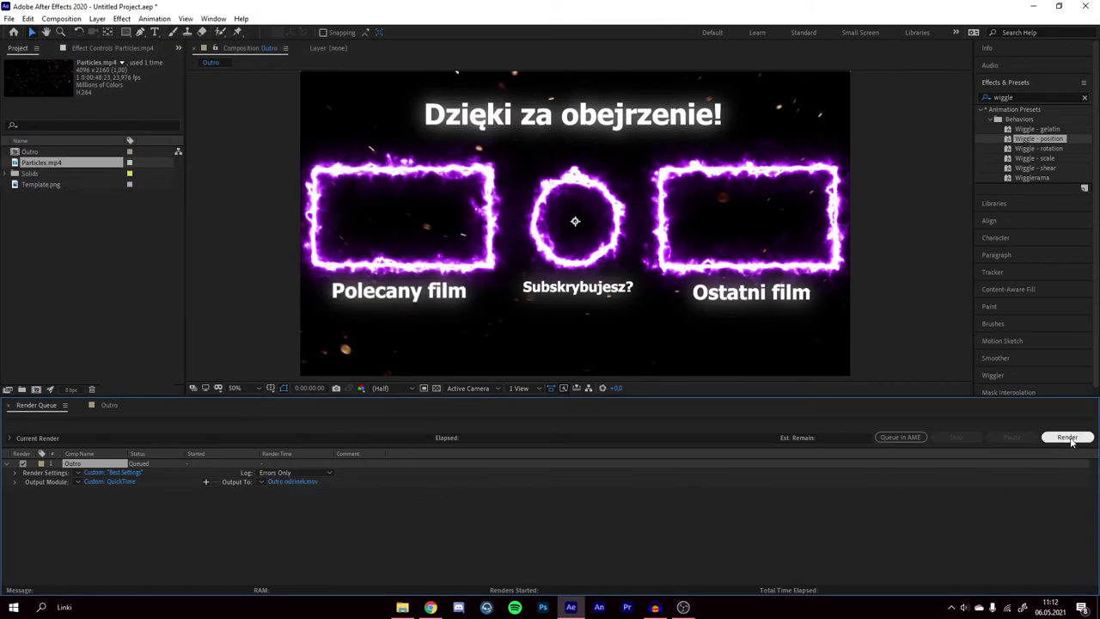
{"action": "left_click", "coordinate": [1068, 439]}
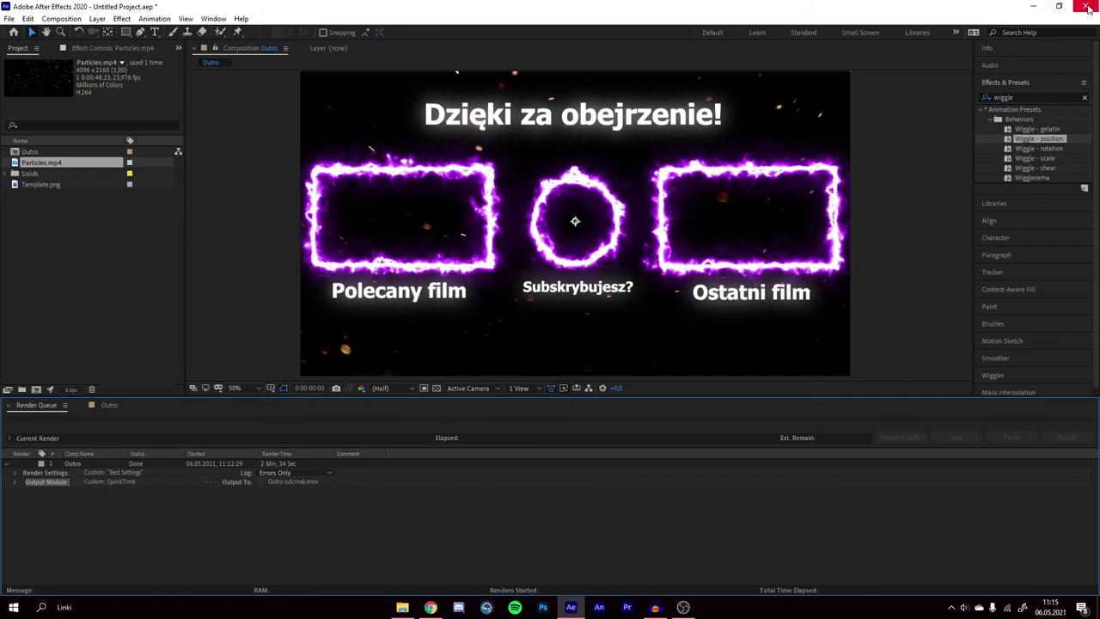
Quit After Effects and open Outro odcinek.mov from the desktop folder.
{"action": "key", "text": "ctrl+q"}
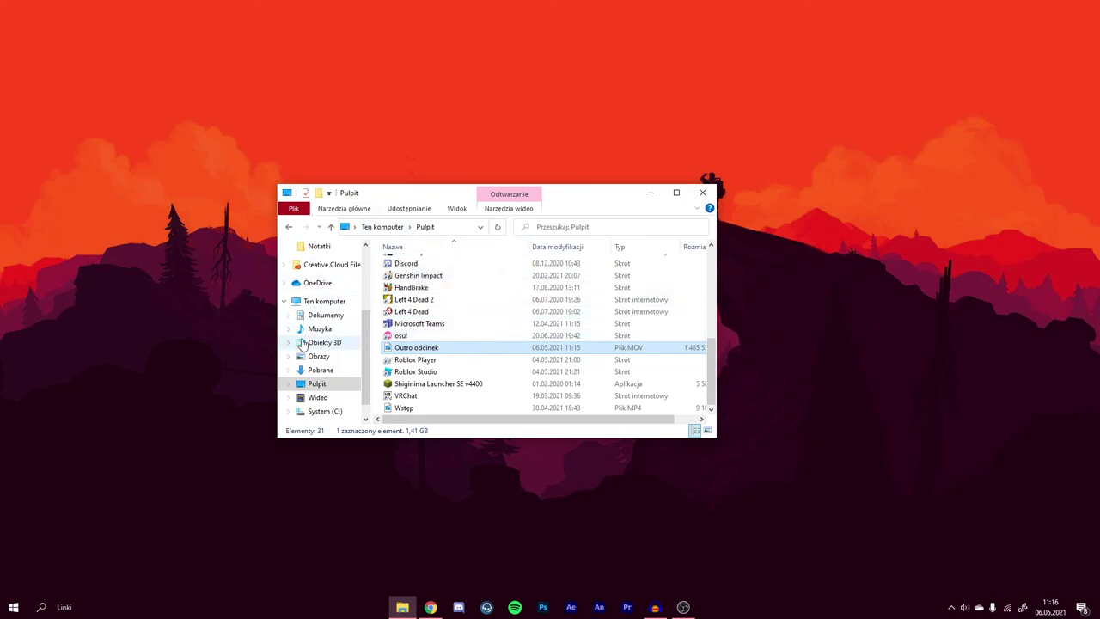
{"action": "double_click", "coordinate": [415, 348]}
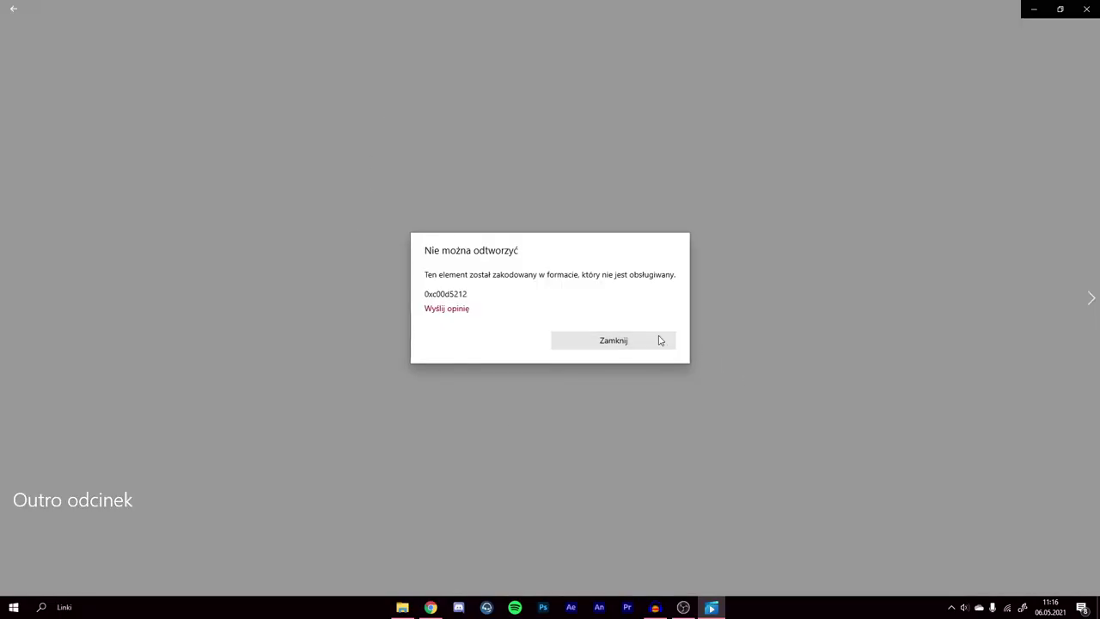
Dismiss the Movies & TV cannot-play error for Outro odcinek.mov and close the player.
{"action": "left_click", "coordinate": [660, 340]}
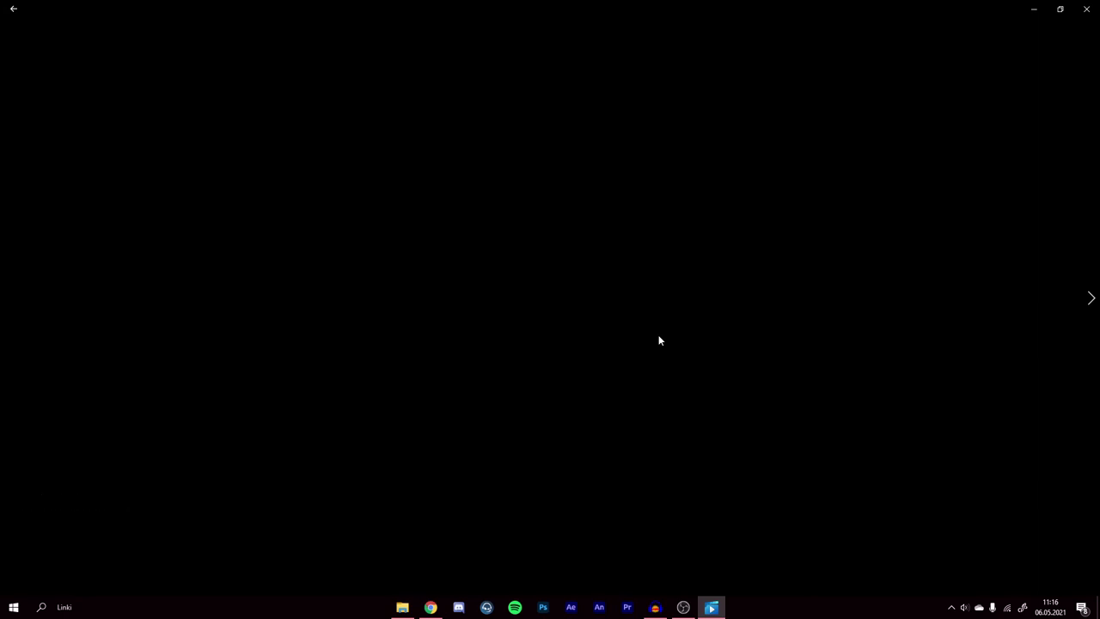
{"action": "left_click", "coordinate": [1085, 8]}
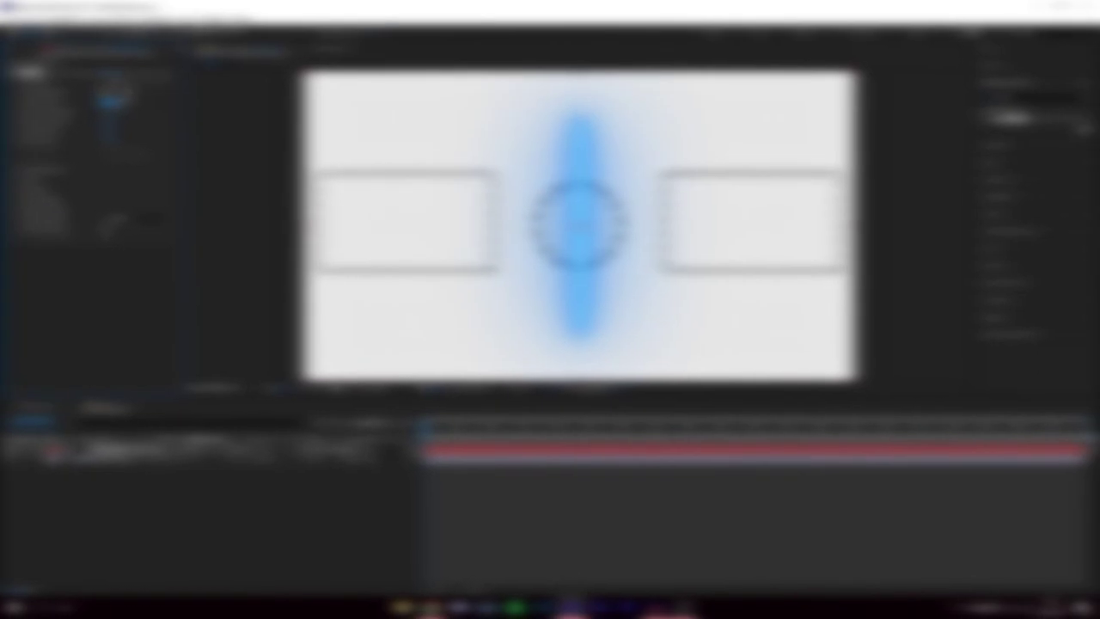
Switch the central circle's glow colour option from blue to orange in Effect Controls.
{"action": "left_click", "coordinate": [133, 86]}
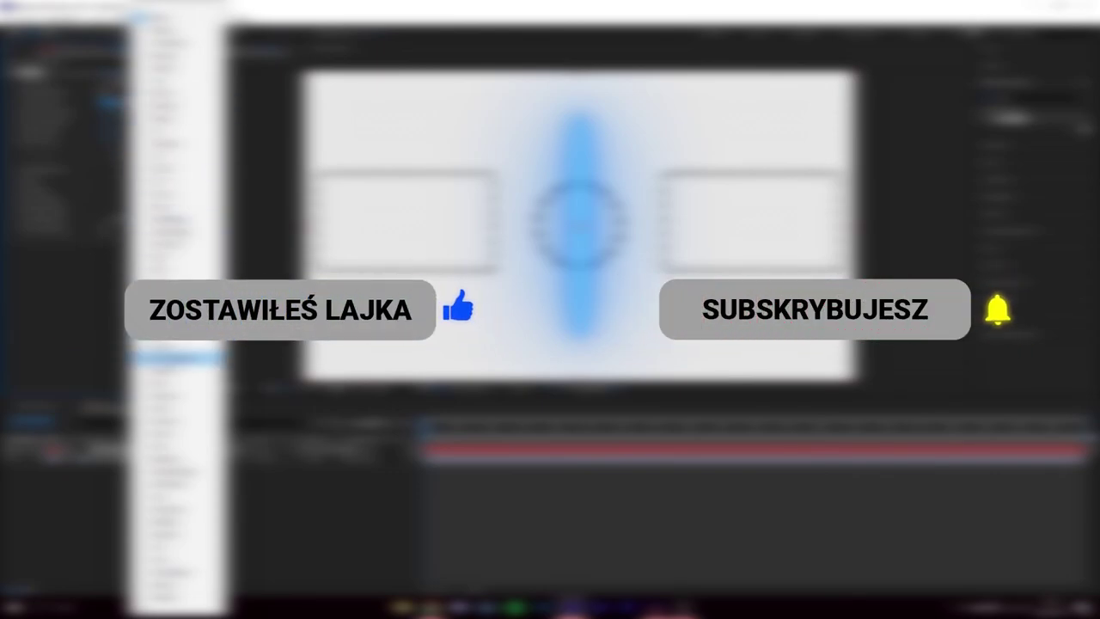
{"action": "left_click", "coordinate": [179, 116]}
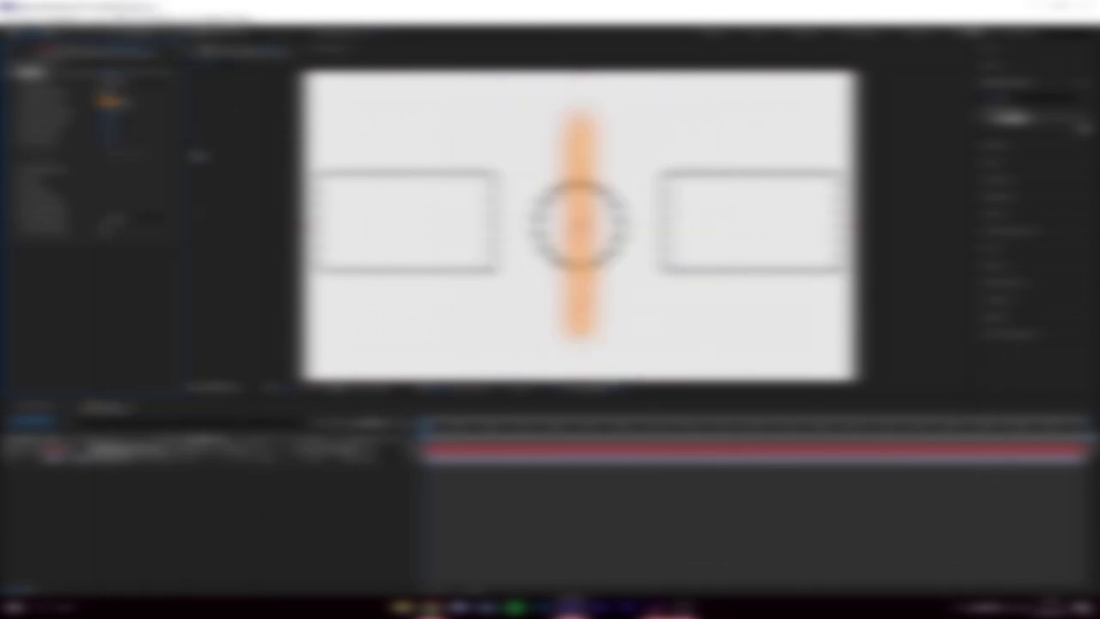
{"action": "left_click", "coordinate": [112, 105]}
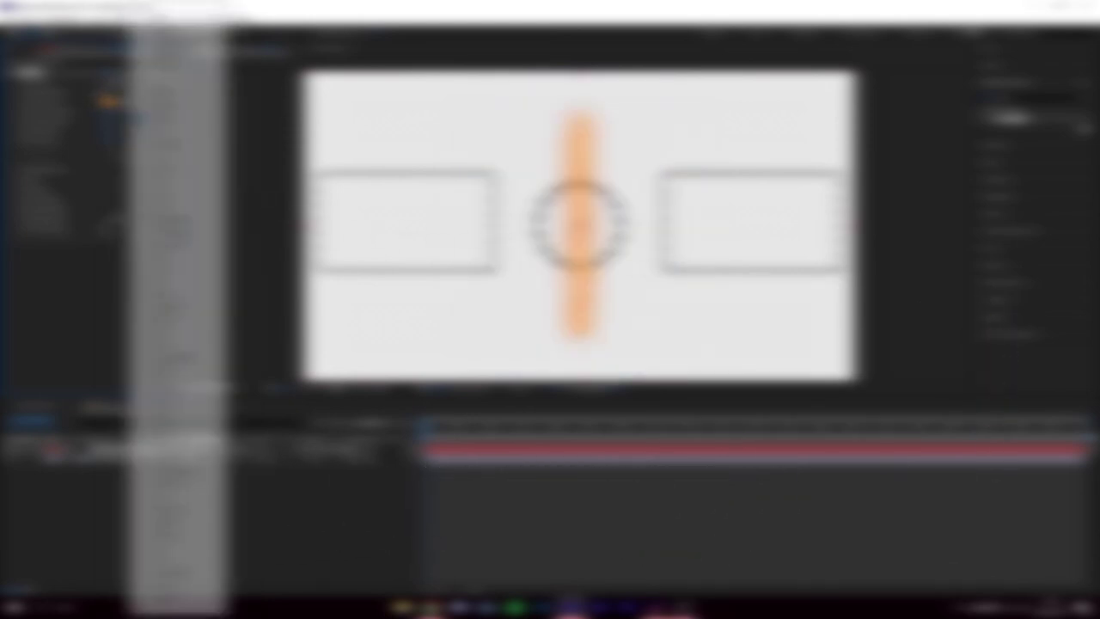